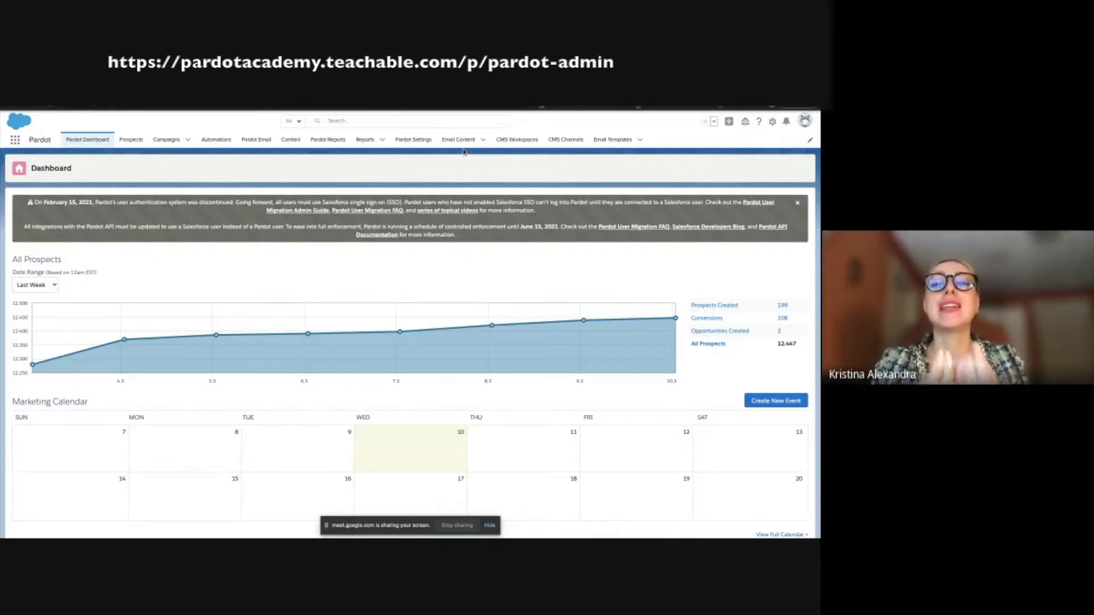
Step: Start a new email template from the Email Templates list and name it "Email Template Training"
{"action": "left_click", "coordinate": [607, 146]}
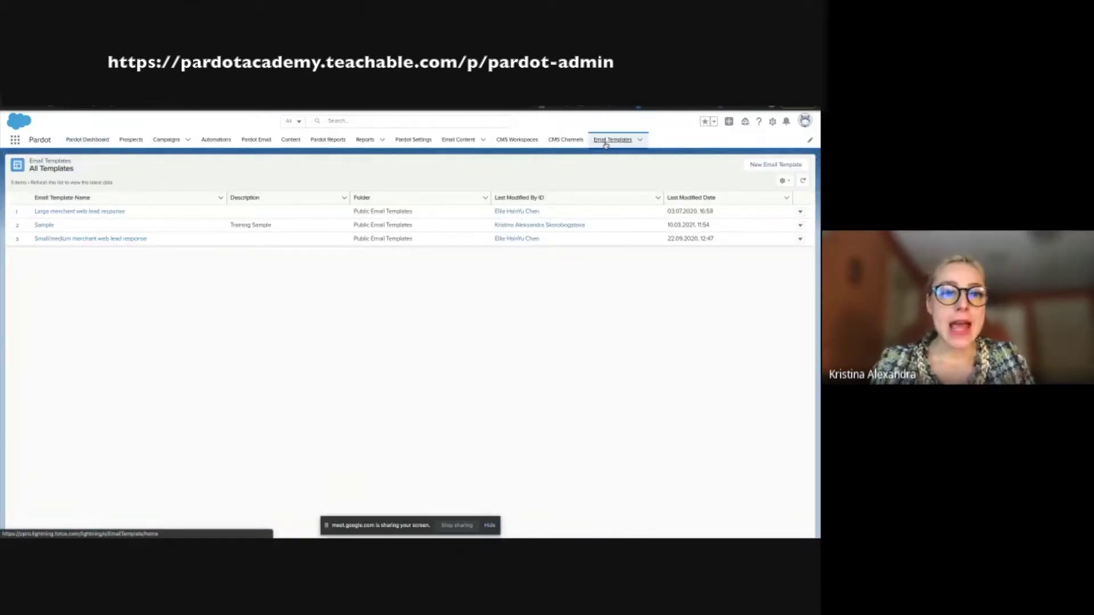
{"action": "left_click", "coordinate": [750, 169]}
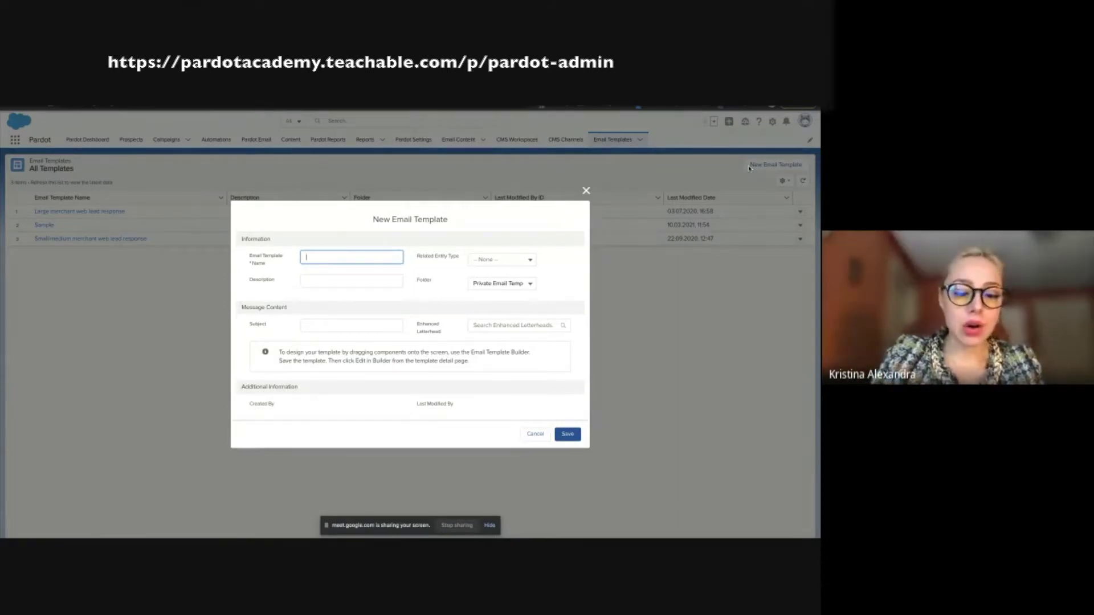
{"action": "type", "text": "Email"}
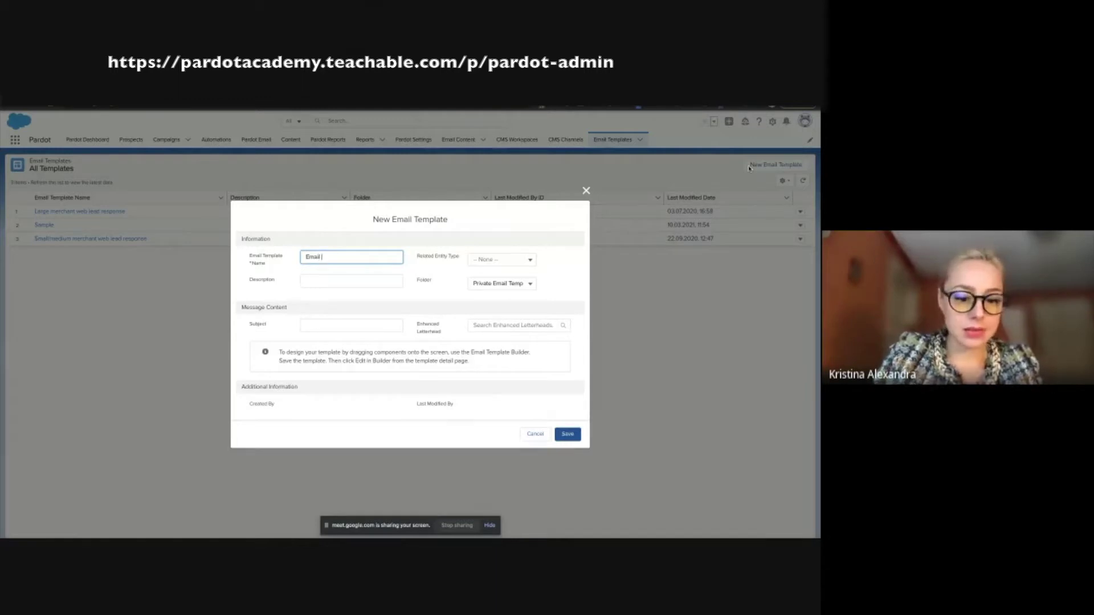
{"action": "type", "text": " Template Training"}
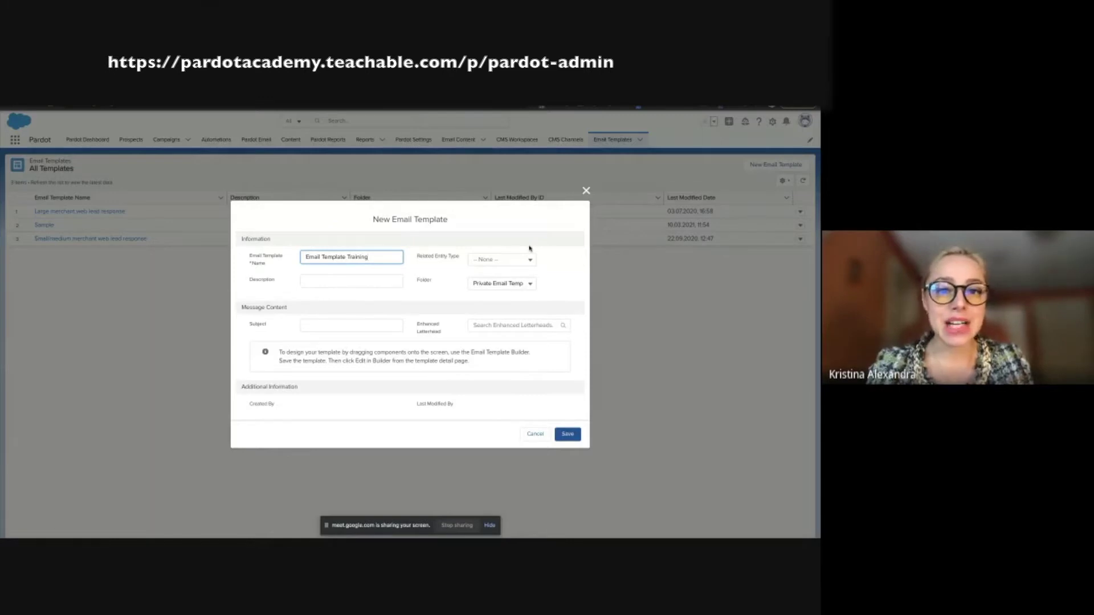
Step: Set the new template's related entity type to Opportunity
{"action": "left_click_drag", "start_coordinate": [418, 256], "coordinate": [459, 264]}
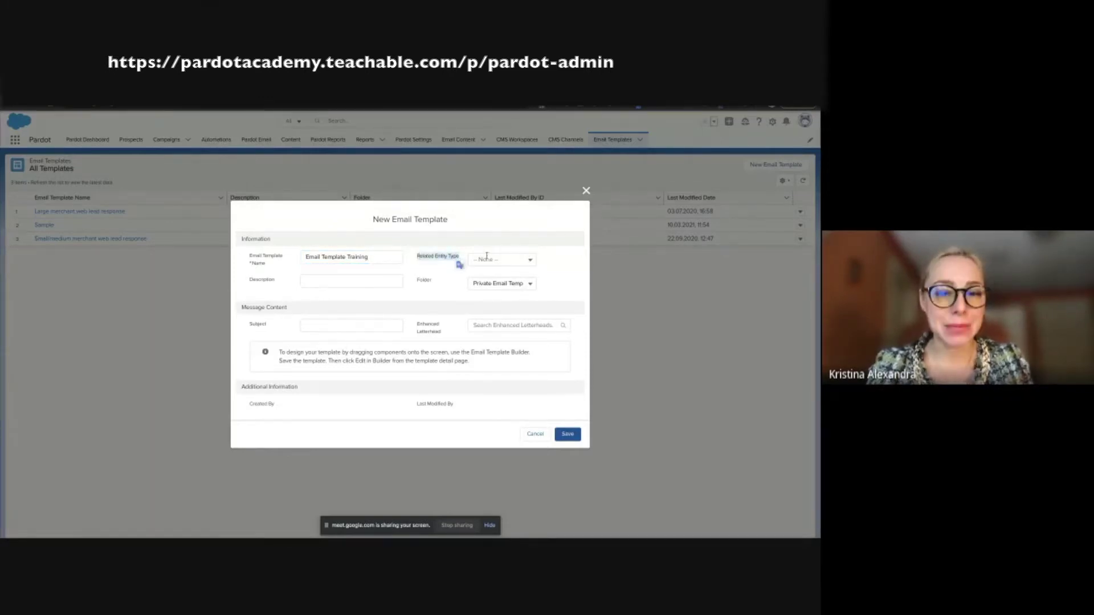
{"action": "left_click", "coordinate": [530, 260]}
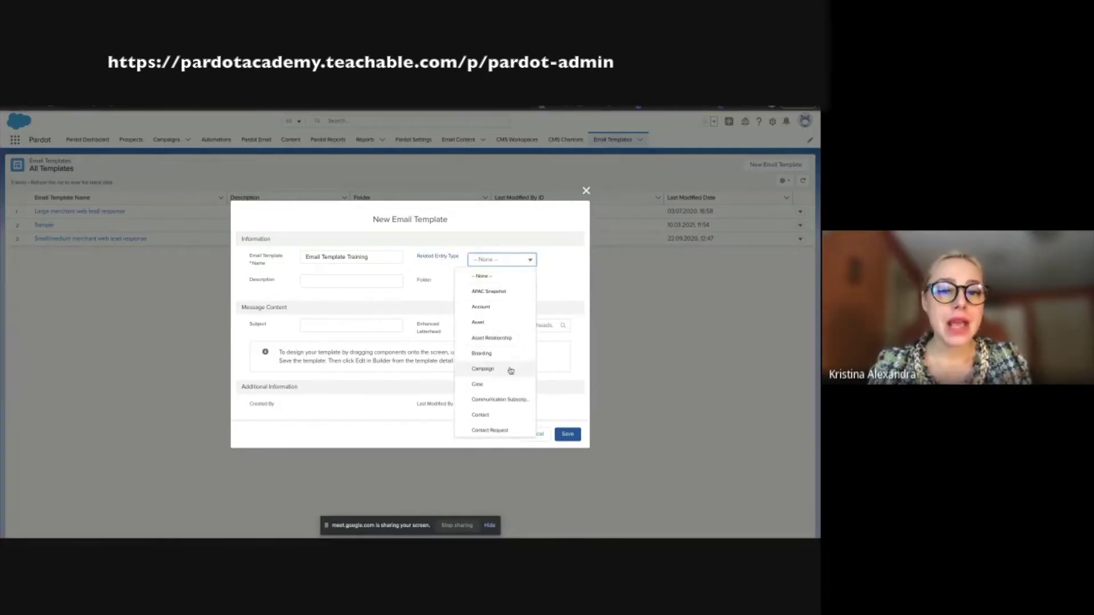
{"action": "scroll", "coordinate": [510, 371], "scroll_direction": "down", "scroll_amount": 4}
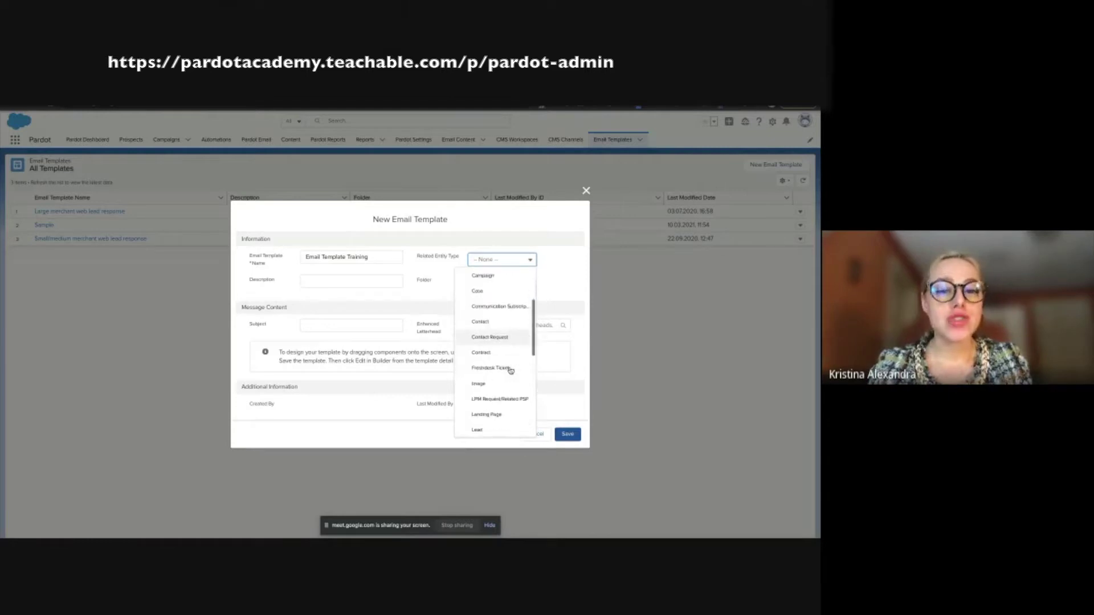
{"action": "scroll", "coordinate": [510, 371], "scroll_direction": "down", "scroll_amount": 4}
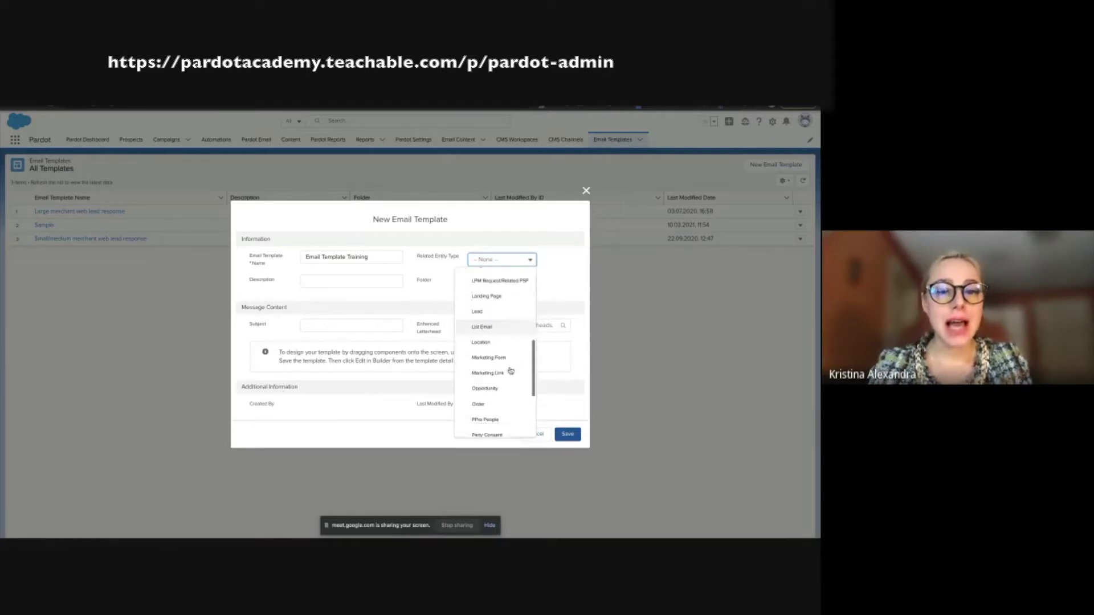
{"action": "scroll", "coordinate": [511, 371], "scroll_direction": "down", "scroll_amount": 2}
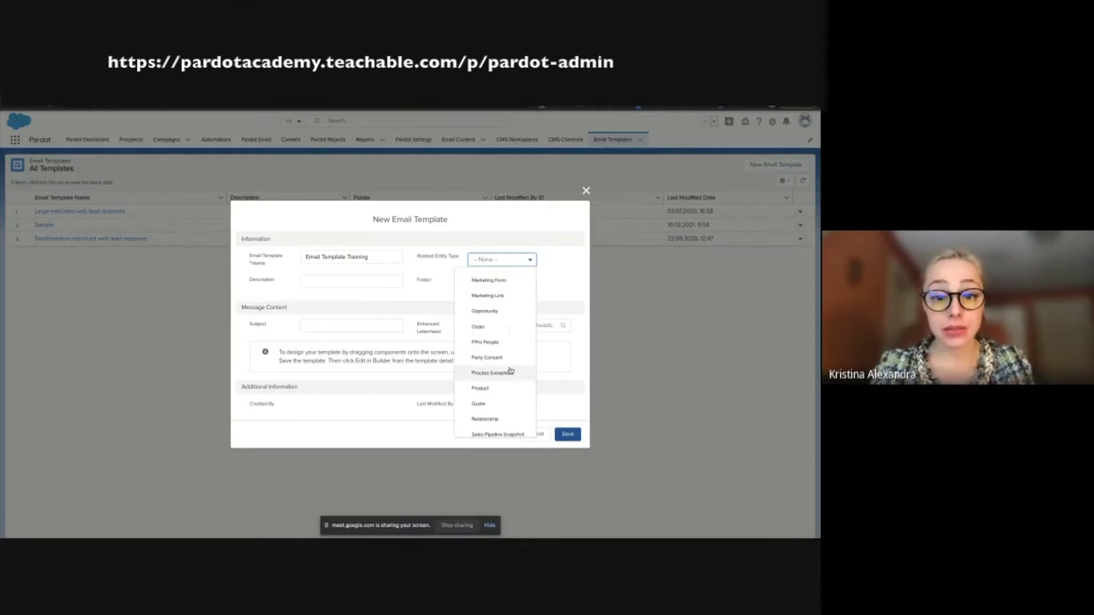
{"action": "scroll", "coordinate": [510, 371], "scroll_direction": "up", "scroll_amount": 5}
{"action": "scroll", "coordinate": [511, 368], "scroll_direction": "up", "scroll_amount": 3}
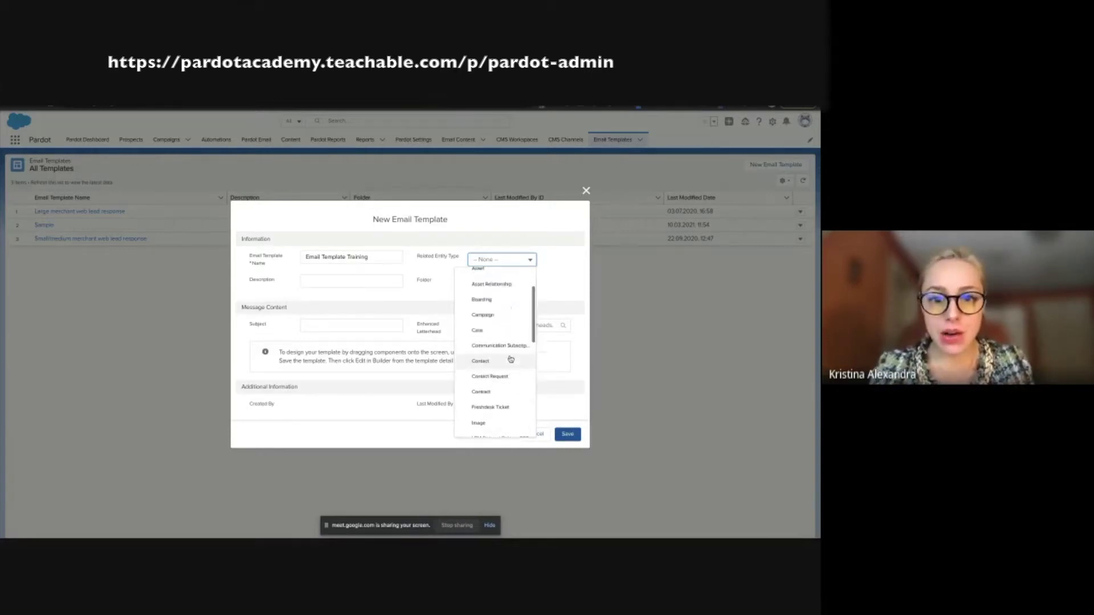
{"action": "scroll", "coordinate": [510, 358], "scroll_direction": "down", "scroll_amount": 8}
{"action": "scroll", "coordinate": [511, 359], "scroll_direction": "down", "scroll_amount": 3}
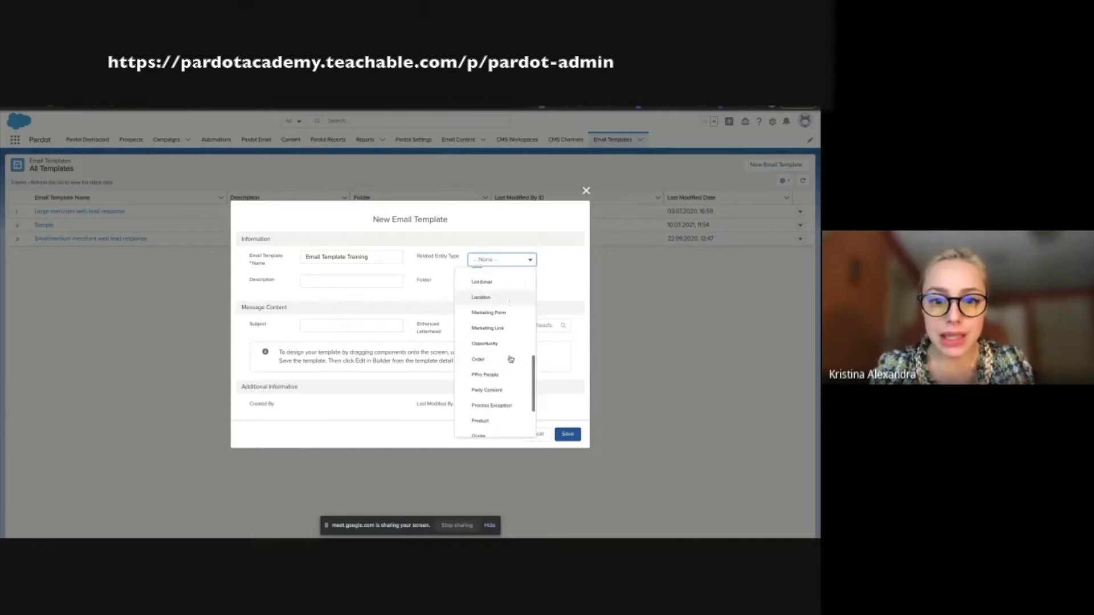
{"action": "left_click", "coordinate": [496, 344]}
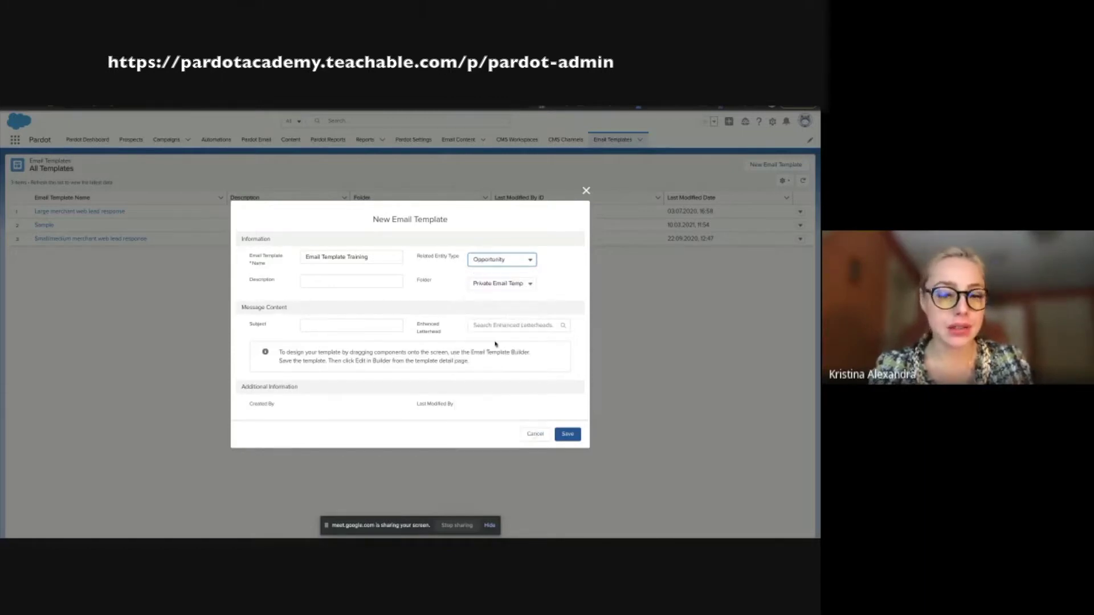
Step: Store the new template in the Public Email Templates folder
{"action": "left_click", "coordinate": [548, 279]}
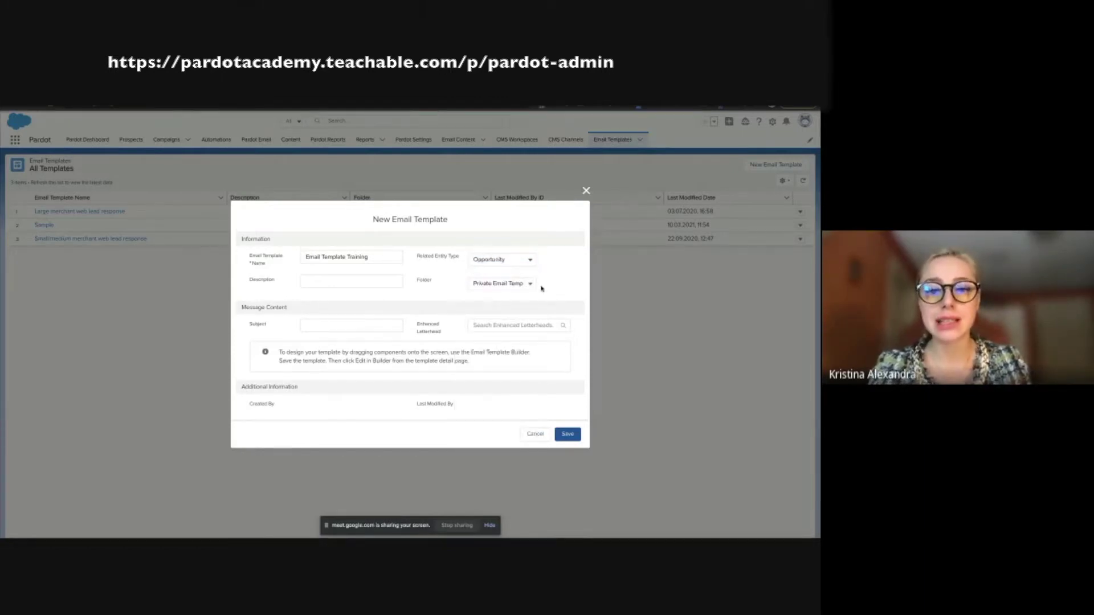
{"action": "left_click", "coordinate": [531, 283]}
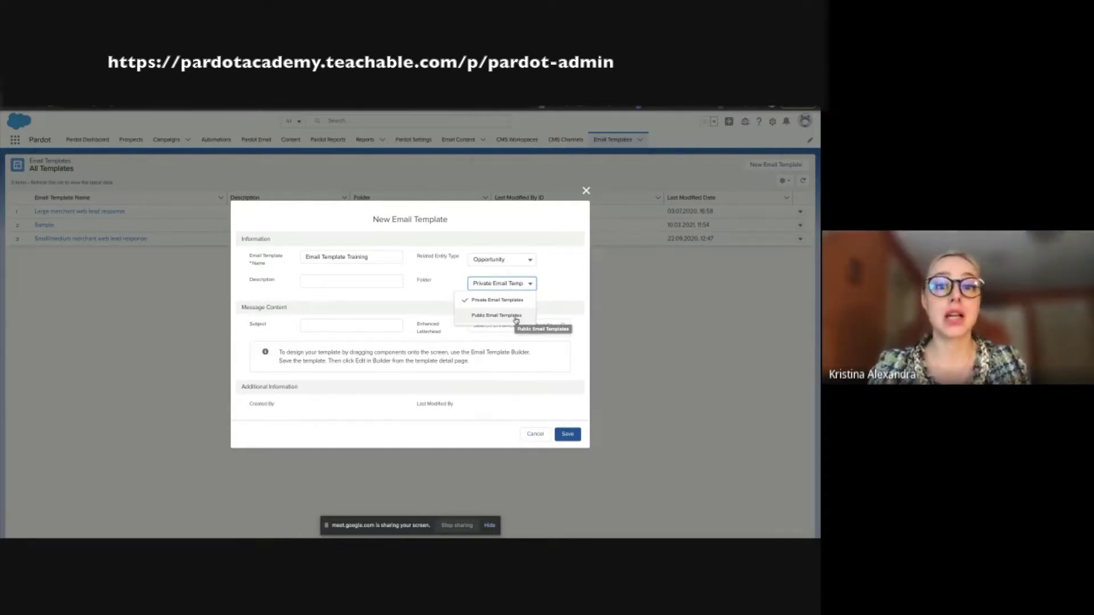
{"action": "left_click", "coordinate": [516, 321]}
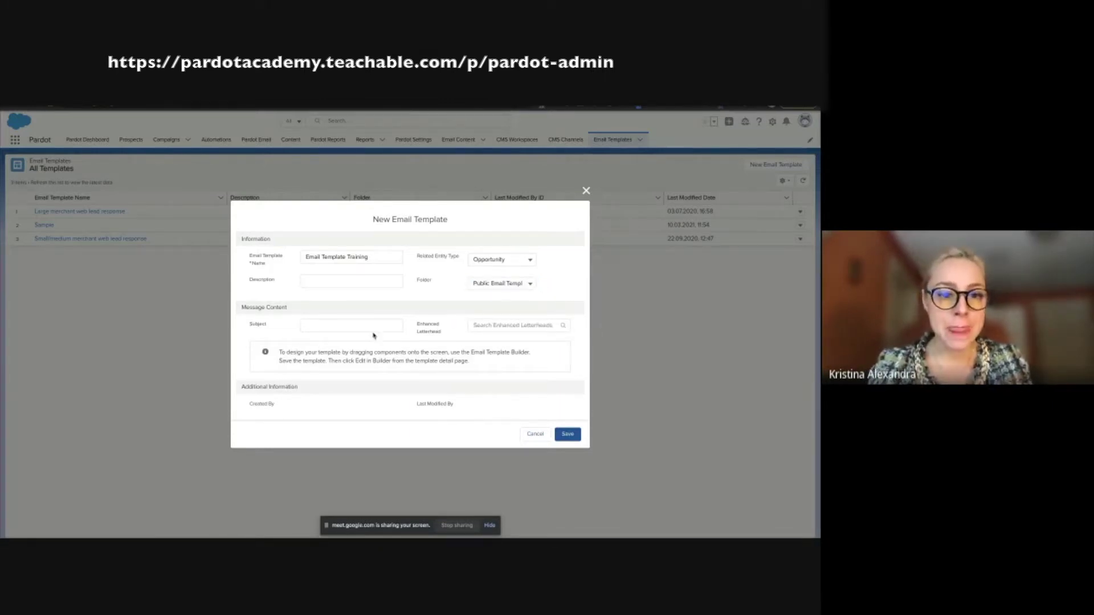
Step: Copy the description text from the training note into the template's subject as "Promoting our new Pardot Online Training Course", without the final period
{"action": "left_click", "coordinate": [315, 325]}
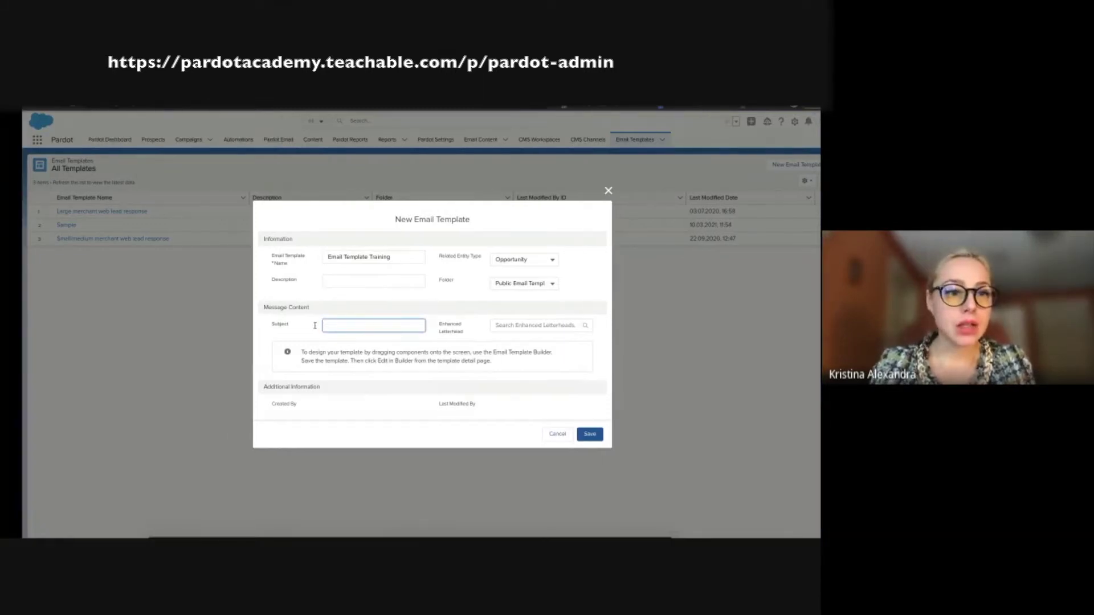
{"action": "key", "text": "super+Tab"}
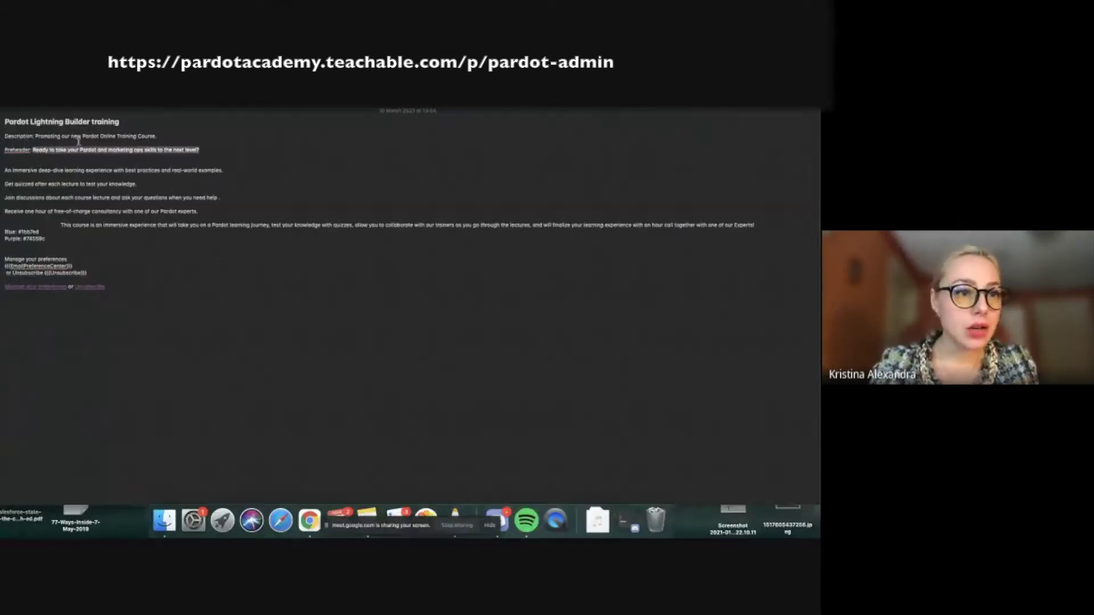
{"action": "left_click", "coordinate": [39, 137]}
{"action": "left_click_drag", "start_coordinate": [35, 137], "coordinate": [161, 136]}
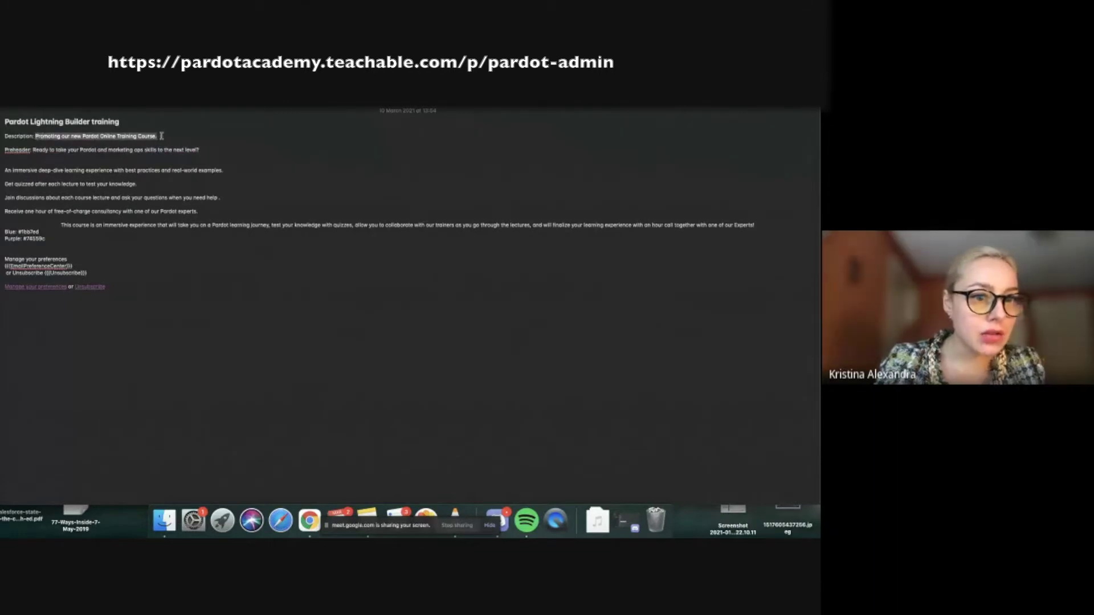
{"action": "key", "text": "super+c"}
{"action": "key", "text": "super+Tab"}
{"action": "left_click", "coordinate": [320, 321]}
{"action": "key", "text": "super+v"}
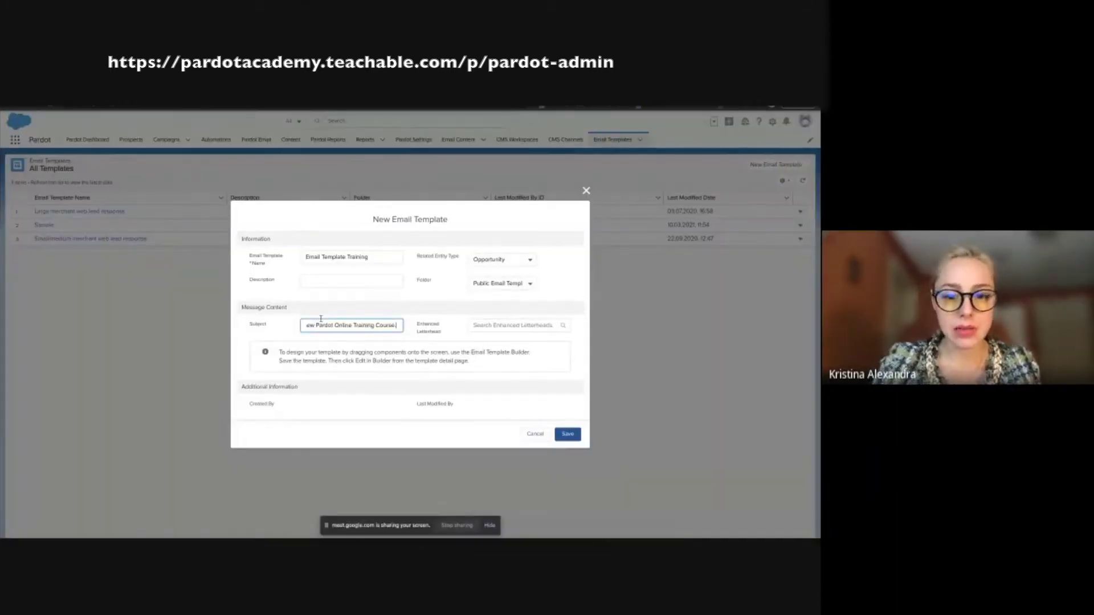
{"action": "key", "text": "BackSpace"}
{"action": "left_click", "coordinate": [274, 332]}
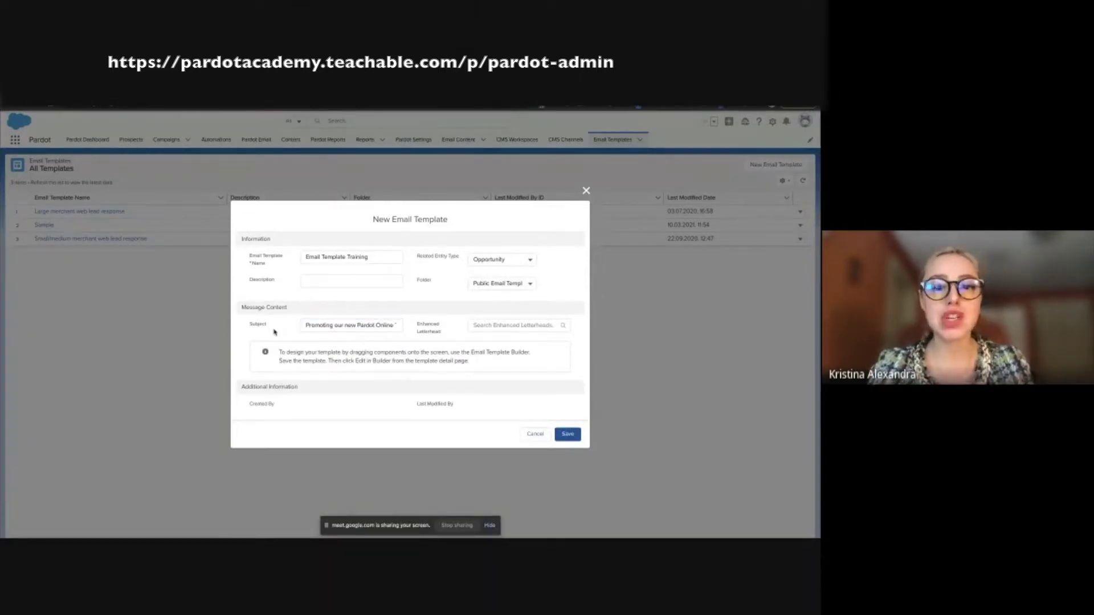
Step: Examine the Enhanced Letterhead option and the note about designing the template in the Email Template Builder
{"action": "left_click", "coordinate": [497, 327]}
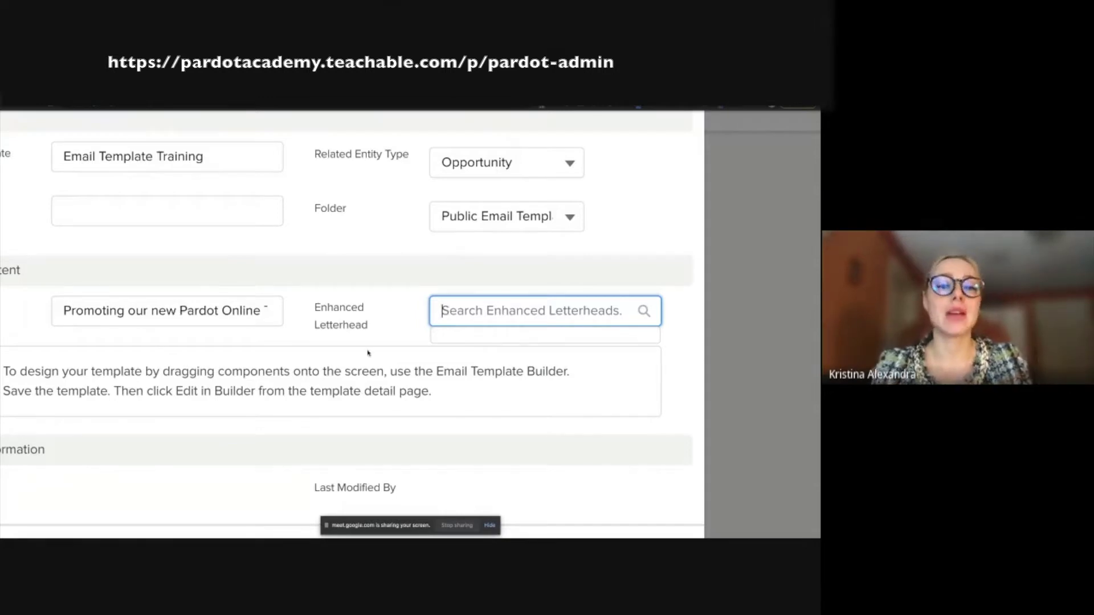
{"action": "double_click", "coordinate": [333, 329]}
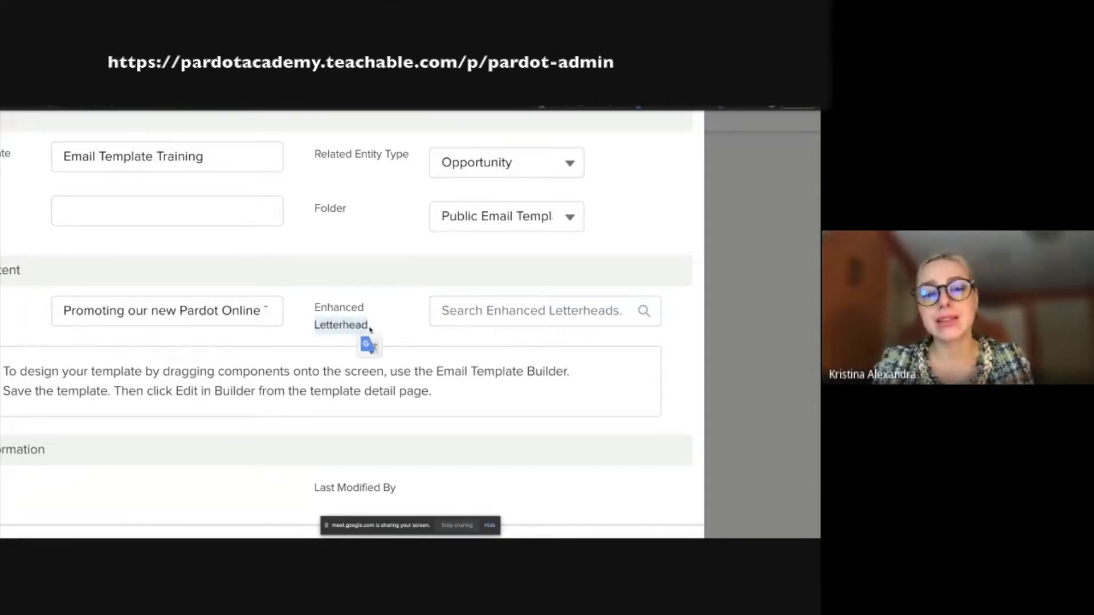
{"action": "key", "text": "ctrl+minus"}
{"action": "key", "text": "ctrl+minus"}
{"action": "key", "text": "ctrl+minus"}
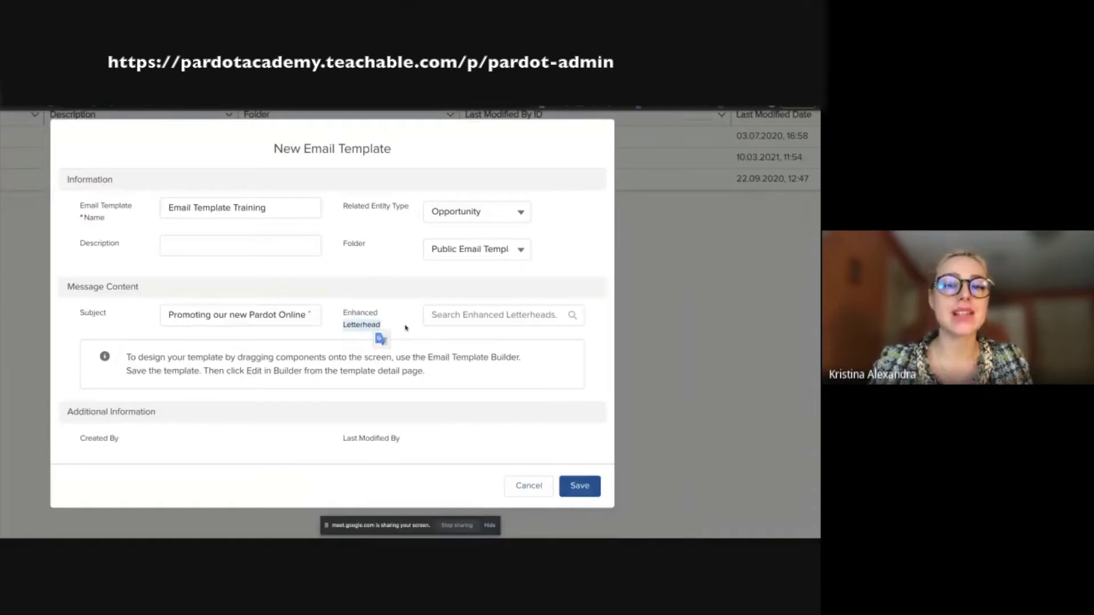
{"action": "left_click", "coordinate": [392, 324]}
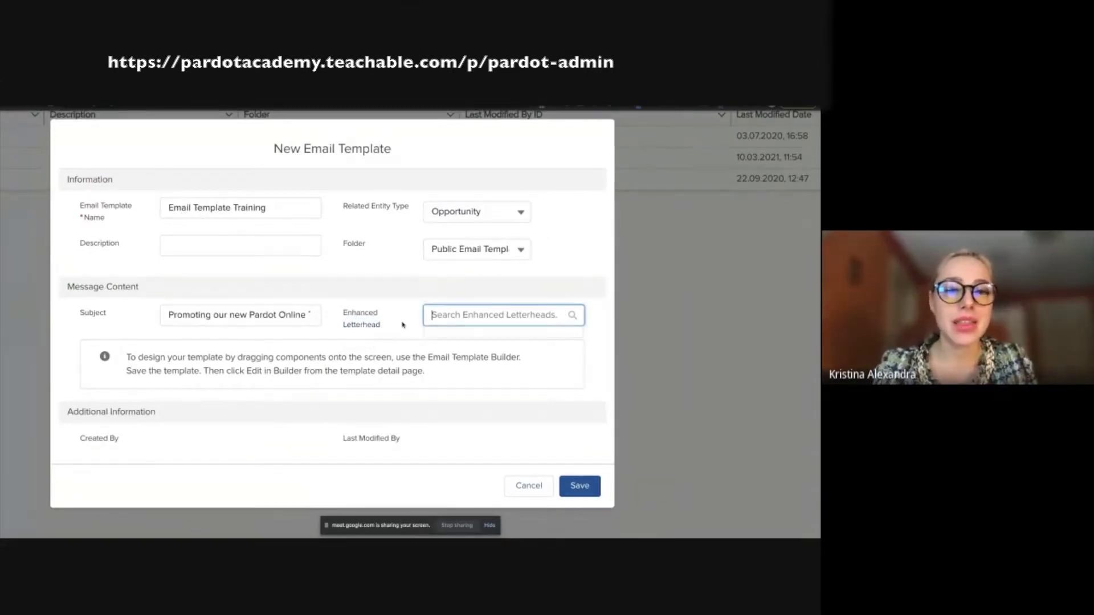
{"action": "key", "text": "ctrl+minus"}
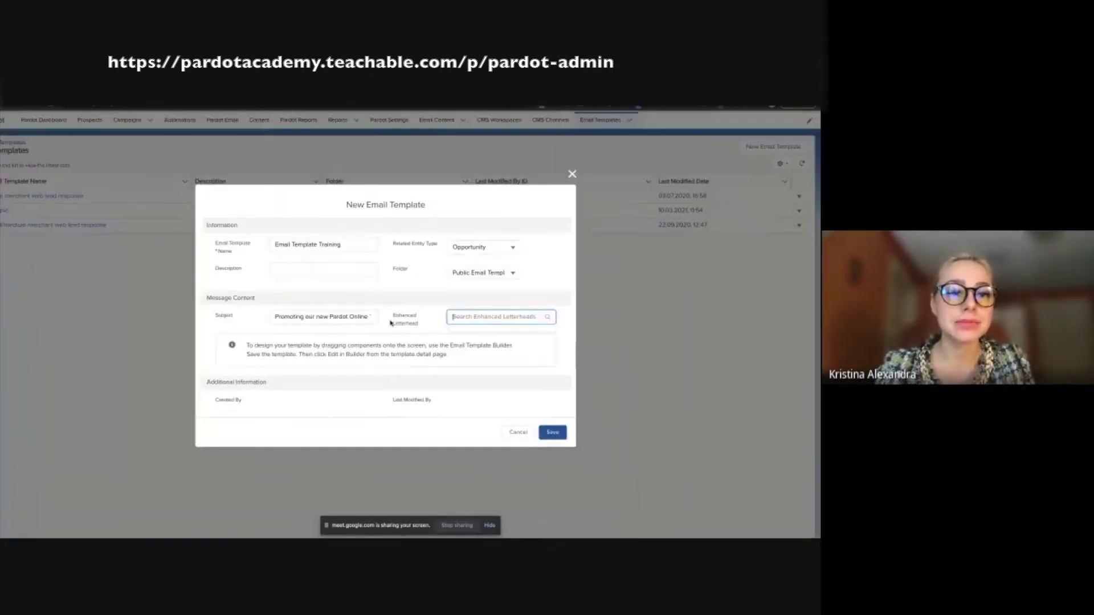
{"action": "left_click_drag", "start_coordinate": [246, 346], "coordinate": [450, 358]}
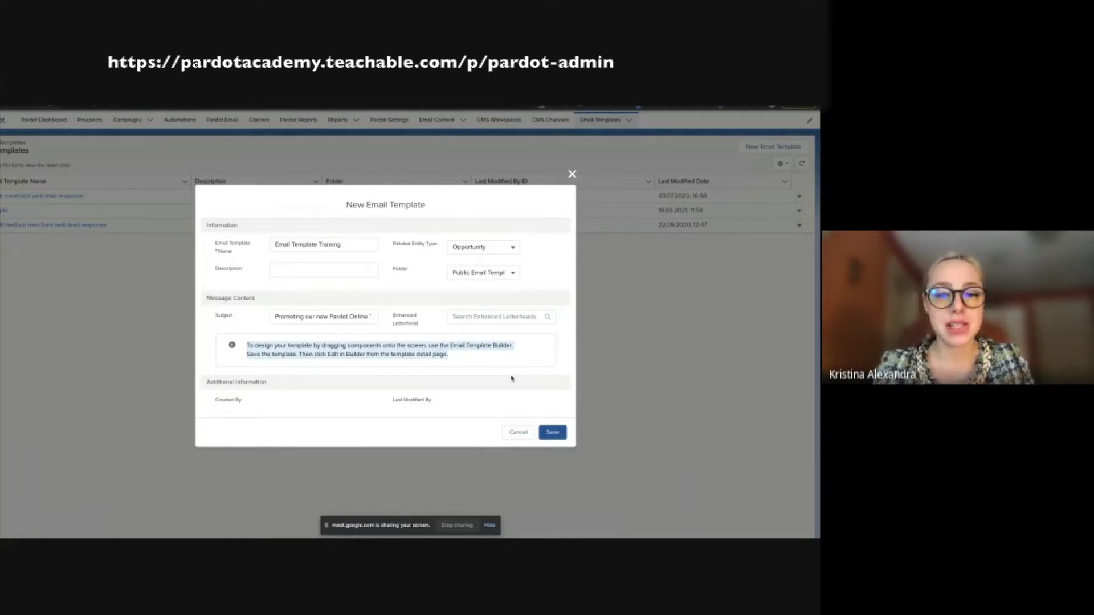
{"action": "left_click", "coordinate": [567, 352]}
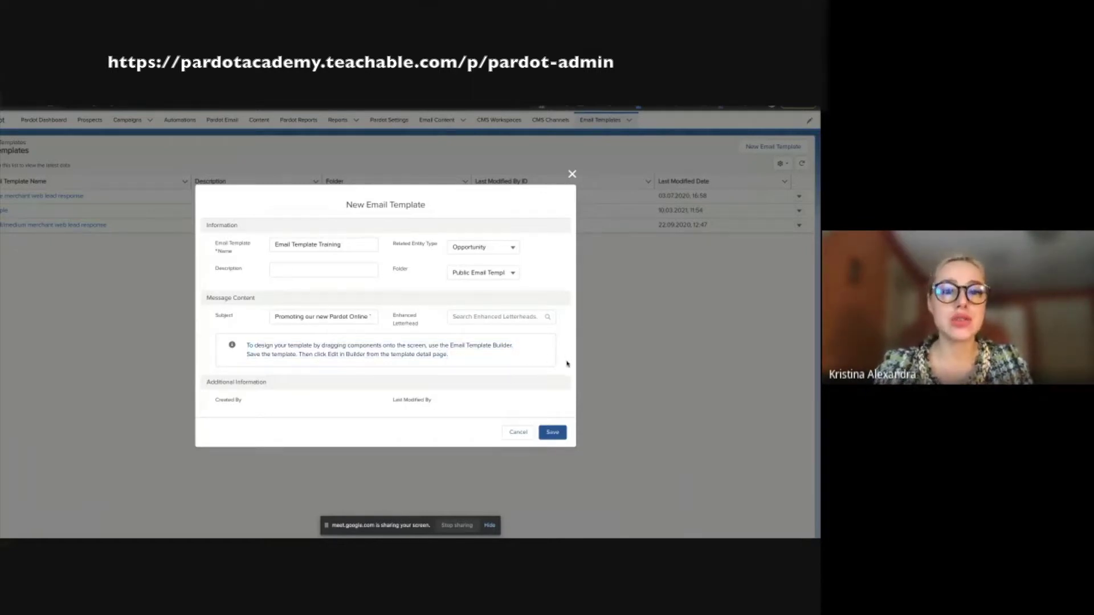
Step: Save the new email template and open it in the Email Template Builder
{"action": "left_click", "coordinate": [553, 432]}
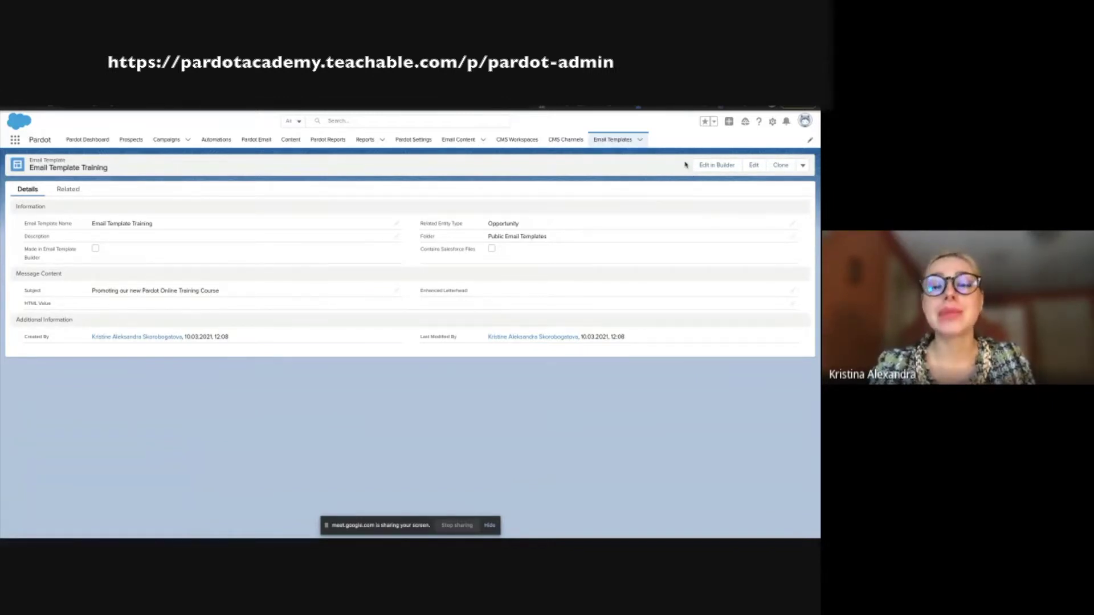
{"action": "left_click", "coordinate": [732, 167]}
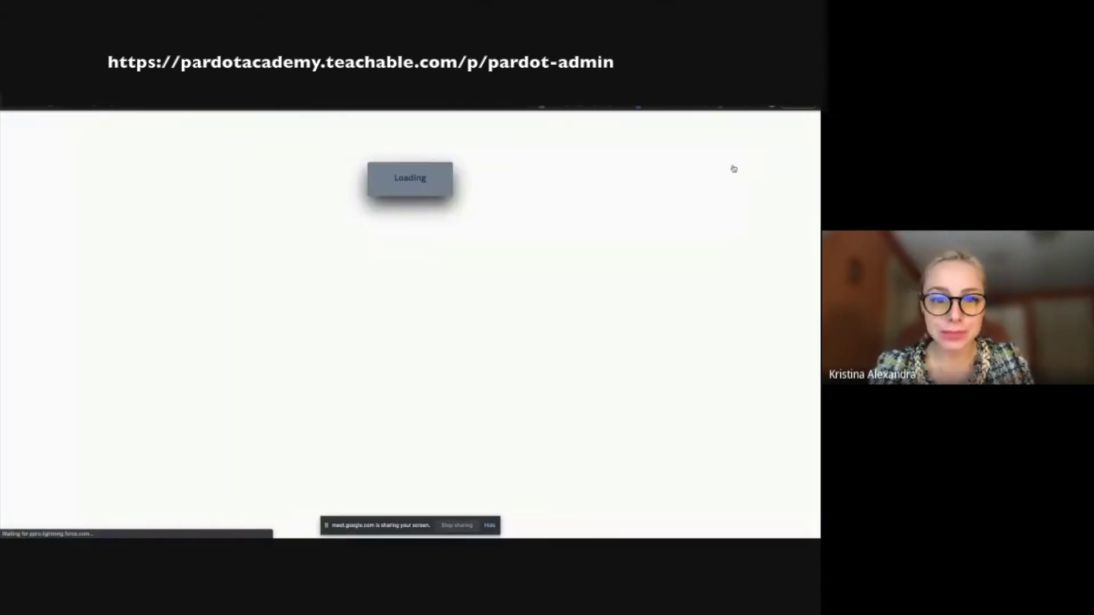
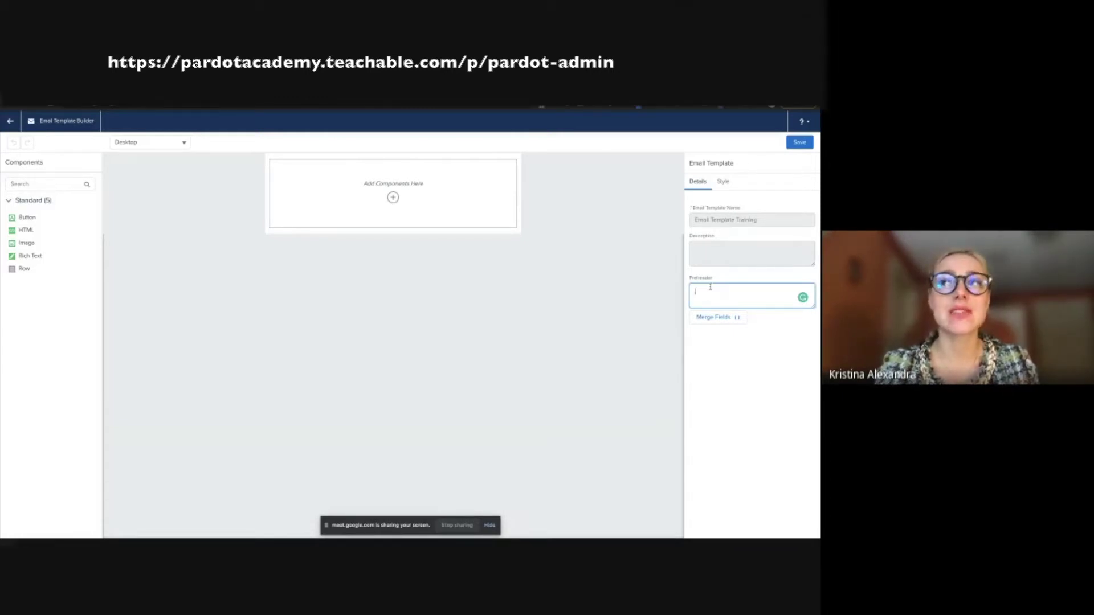
Step: Copy "Ready to take your Pardot and marketing ops skills to the next level?" from the training note into the template's preheader
{"action": "key", "text": "super+Tab"}
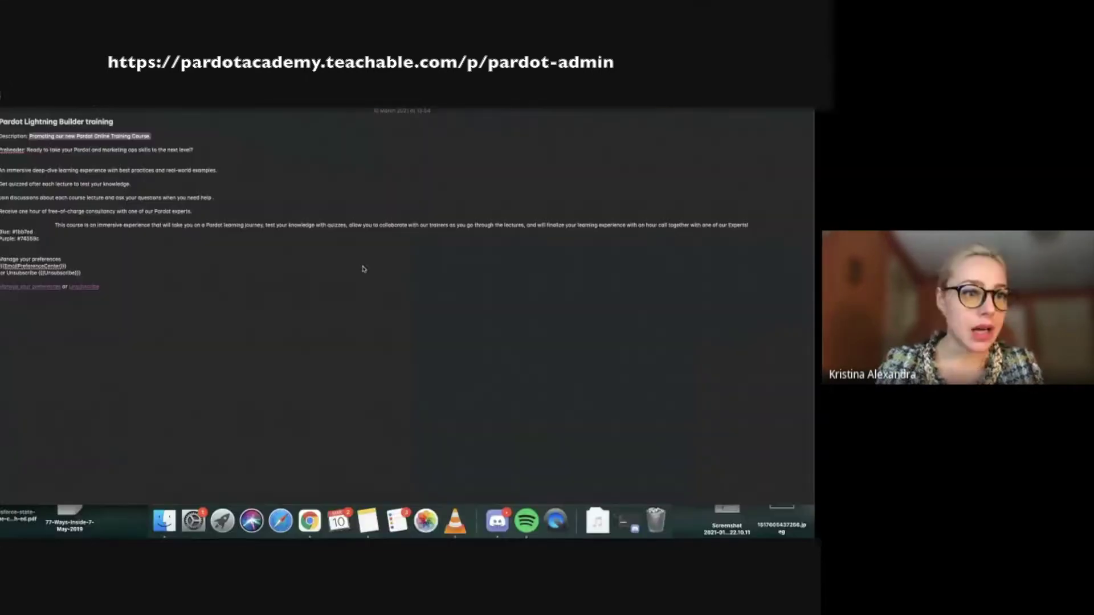
{"action": "left_click_drag", "start_coordinate": [33, 150], "coordinate": [197, 151]}
{"action": "key", "text": "ctrl+c"}
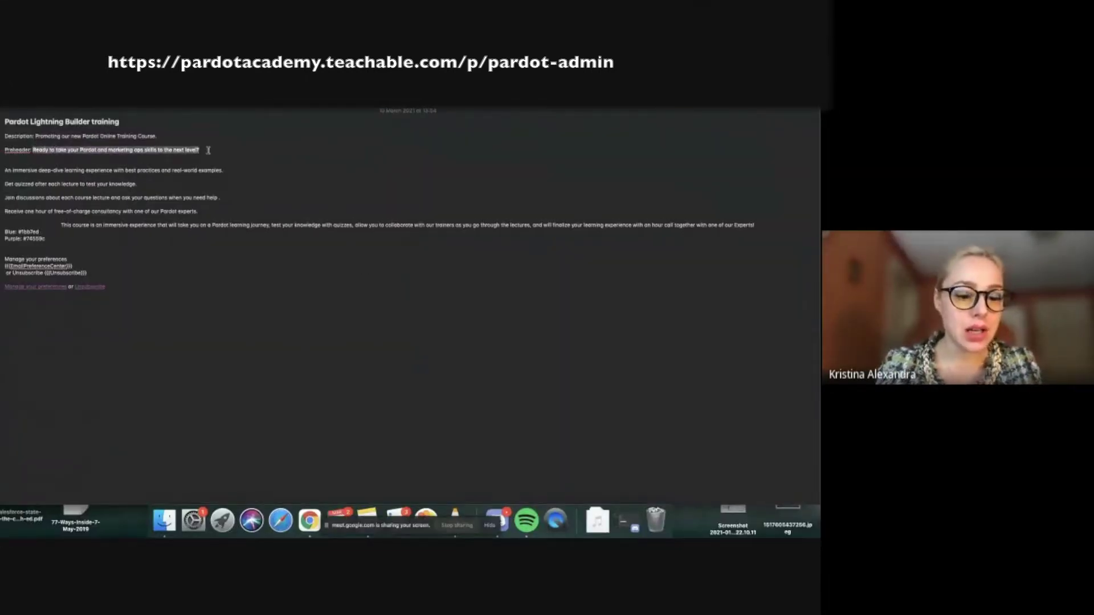
{"action": "key", "text": "super+Tab"}
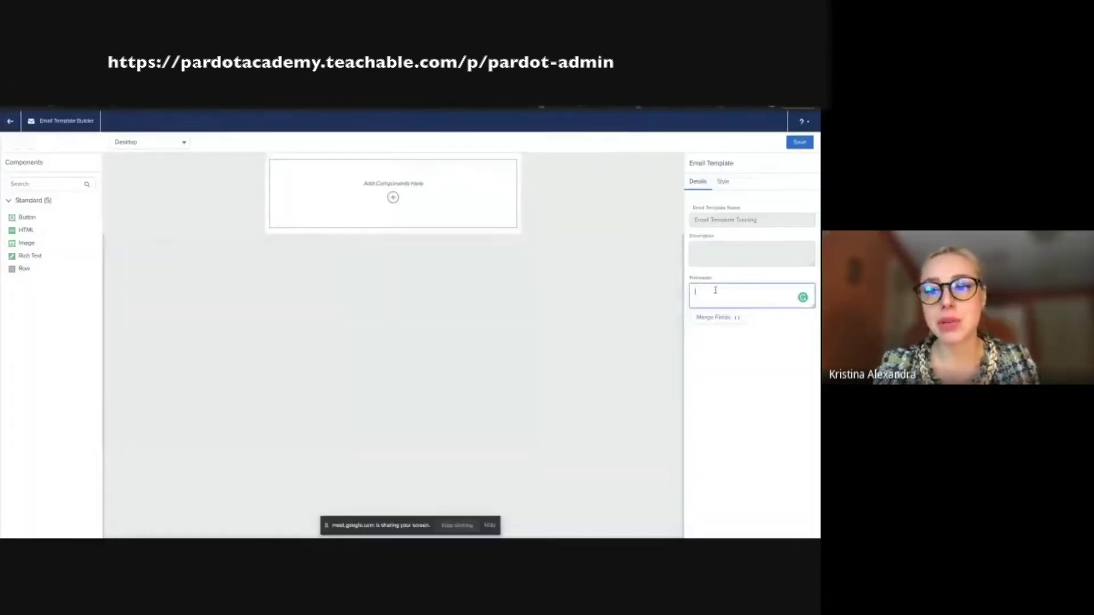
{"action": "key", "text": "ctrl+v"}
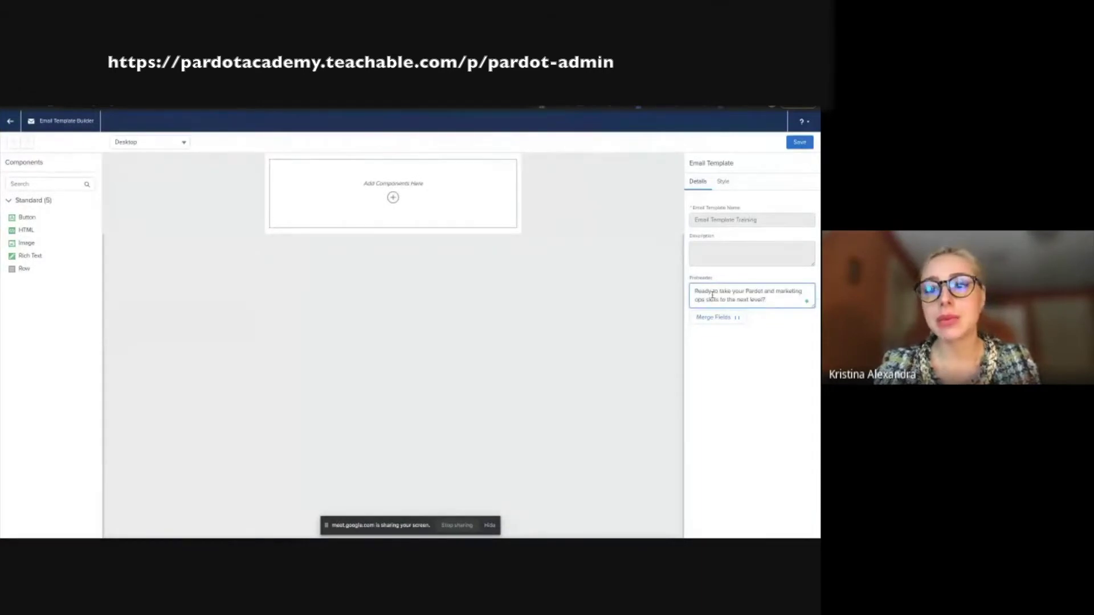
{"action": "left_click", "coordinate": [752, 328]}
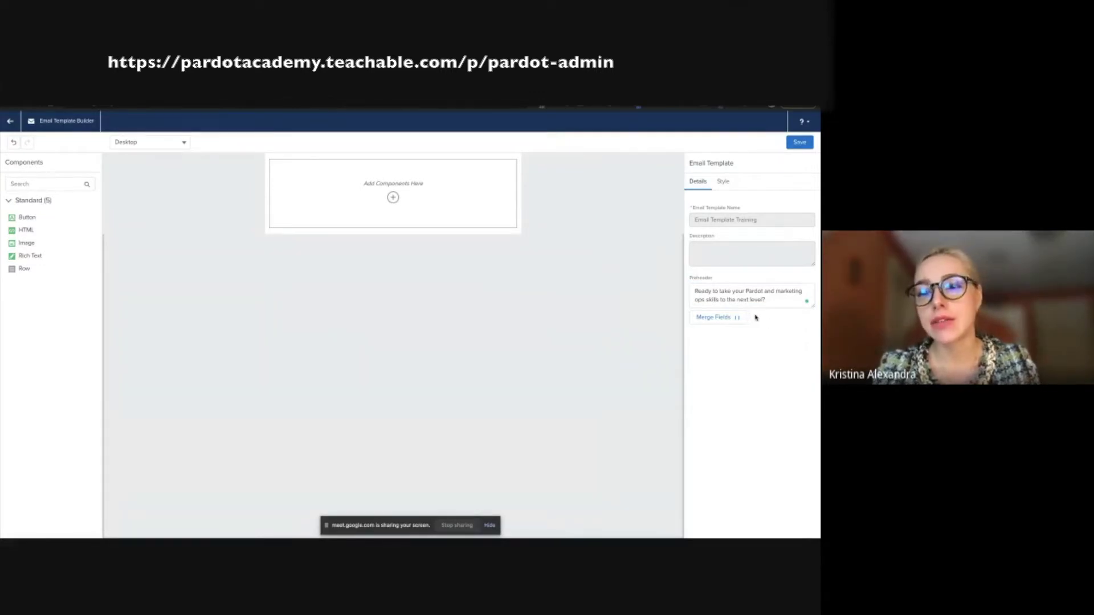
Step: Copy the purple colour code from the training note and set the template's background color to #74559c
{"action": "left_click", "coordinate": [724, 183]}
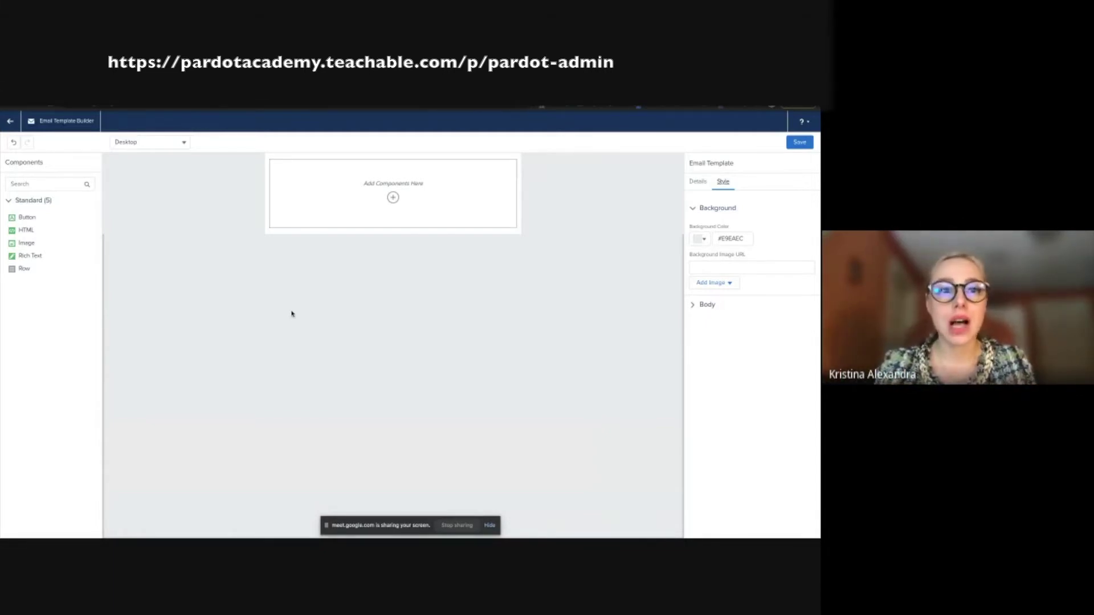
{"action": "key", "text": "super+Tab"}
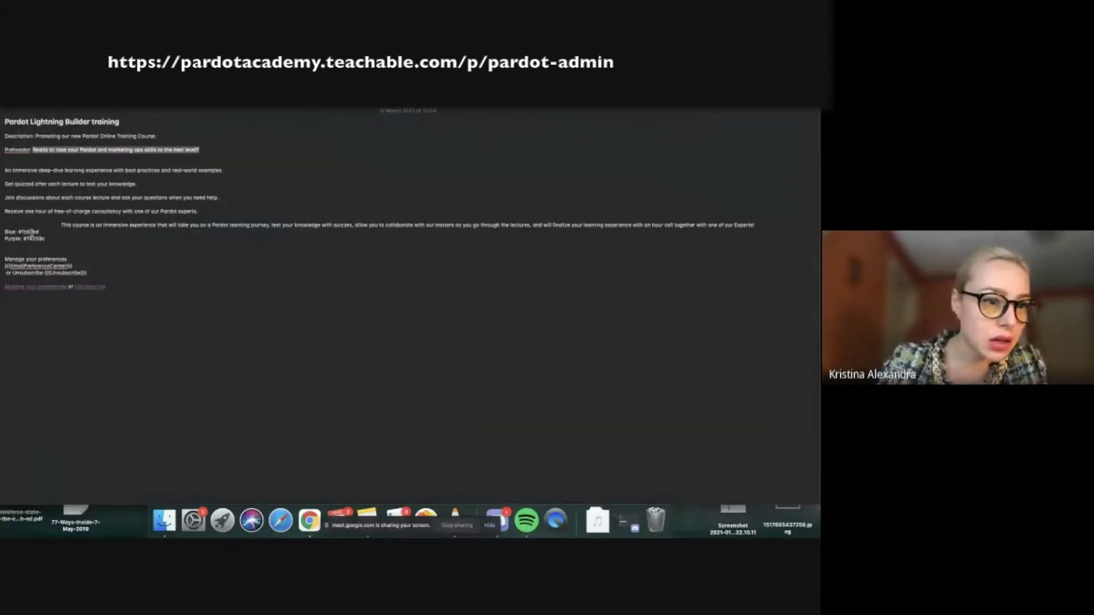
{"action": "left_click_drag", "start_coordinate": [25, 239], "coordinate": [54, 238]}
{"action": "key", "text": "super+c"}
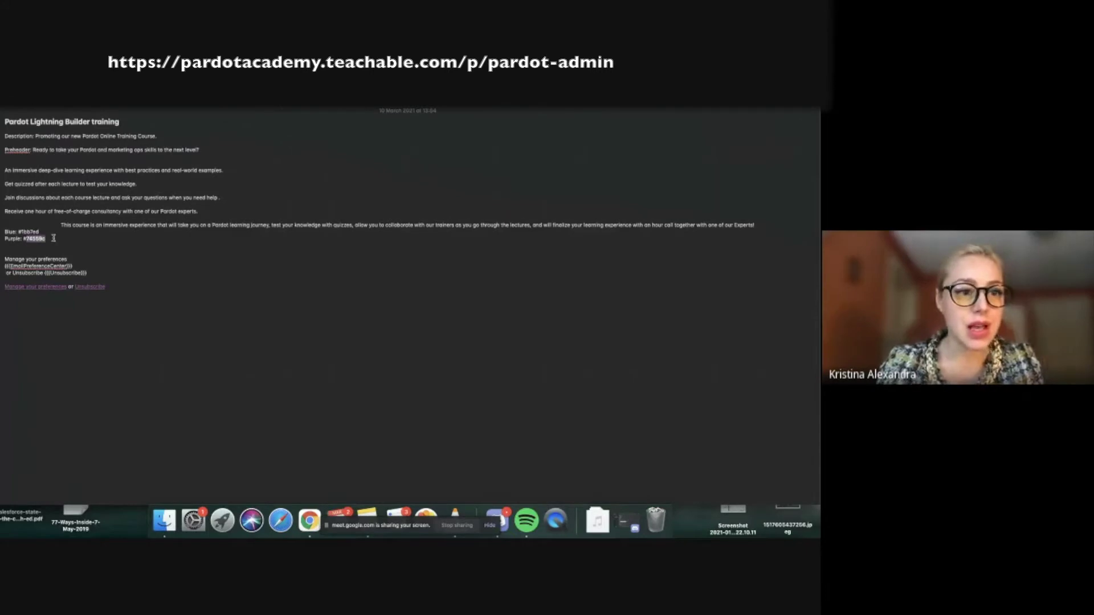
{"action": "key", "text": "super+Tab"}
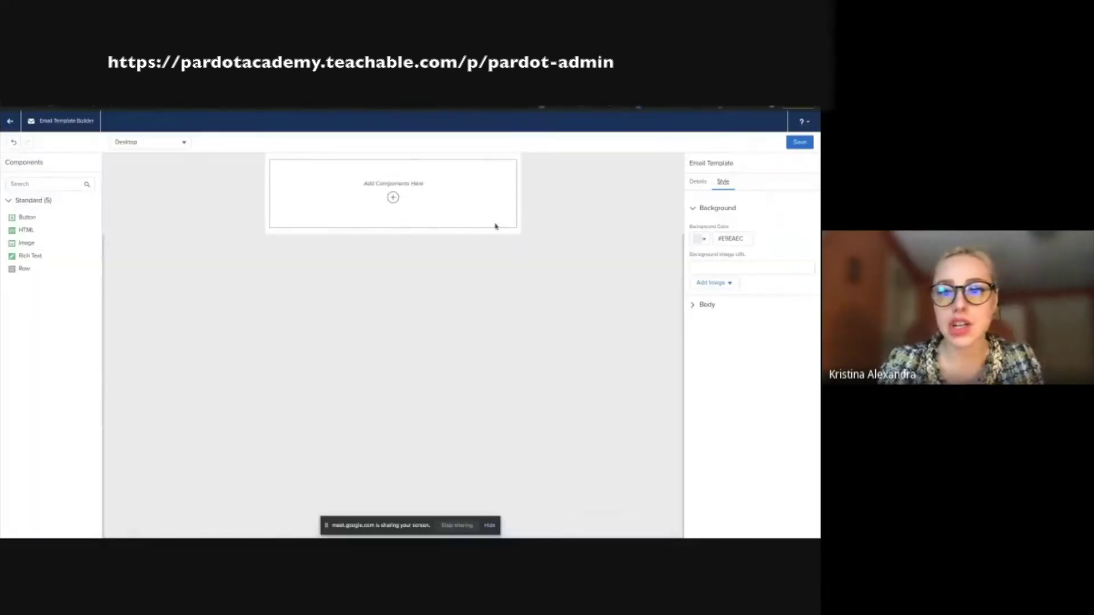
{"action": "triple_click", "coordinate": [731, 239]}
{"action": "key", "text": "super+v"}
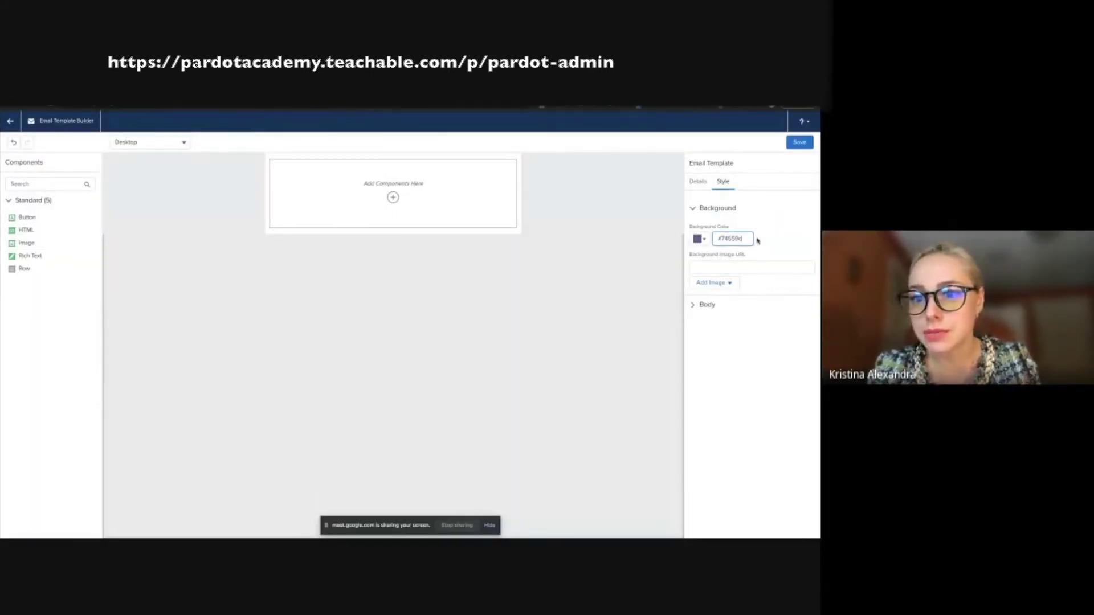
{"action": "left_click", "coordinate": [781, 232]}
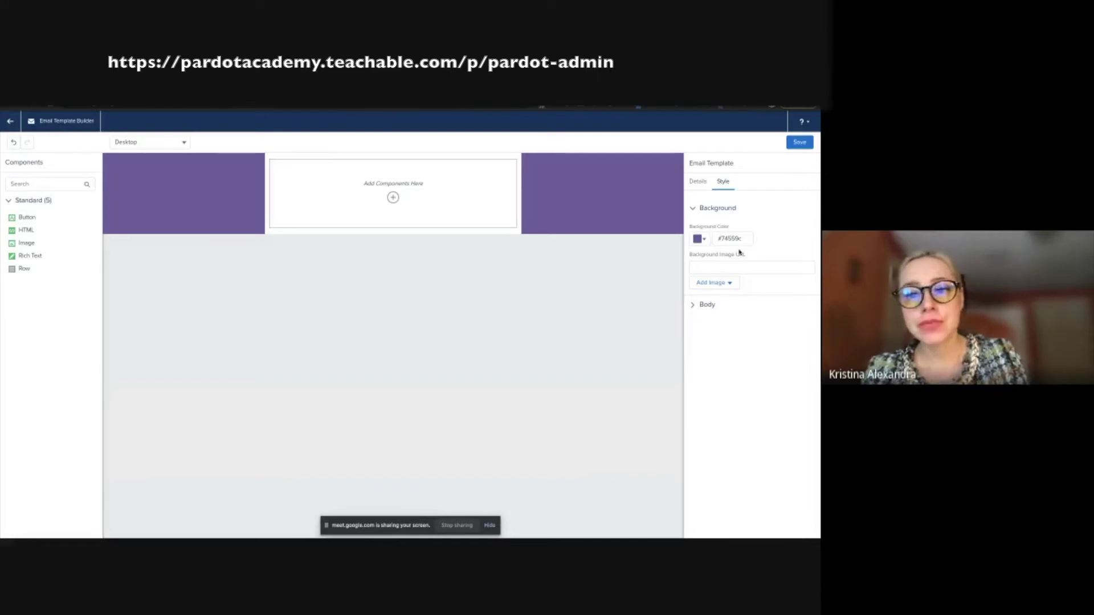
{"action": "left_click", "coordinate": [719, 265]}
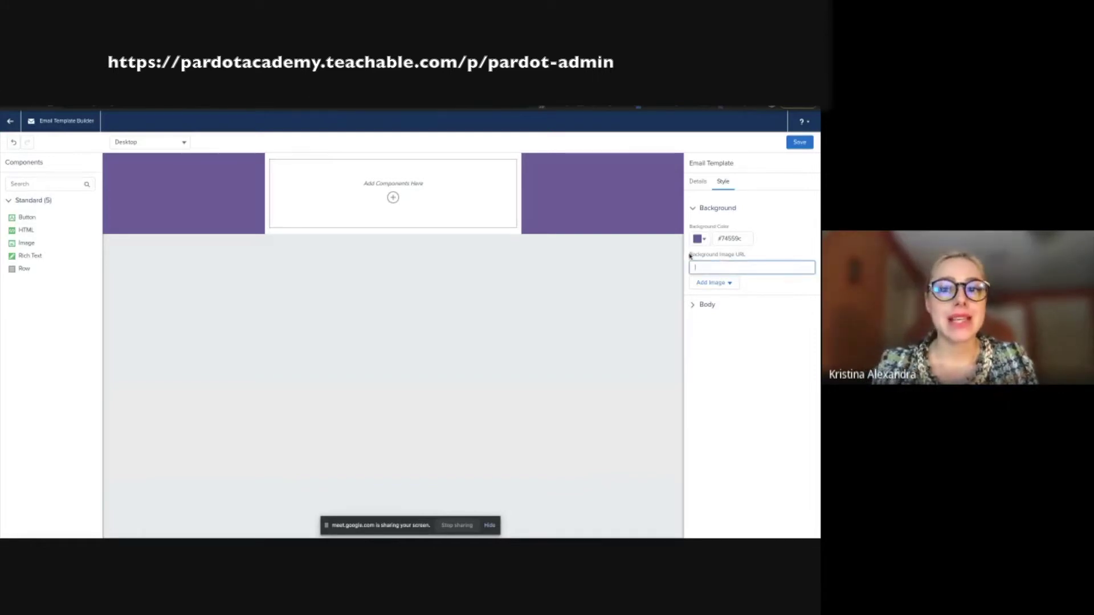
{"action": "left_click_drag", "start_coordinate": [690, 256], "coordinate": [753, 257]}
{"action": "left_click", "coordinate": [736, 266]}
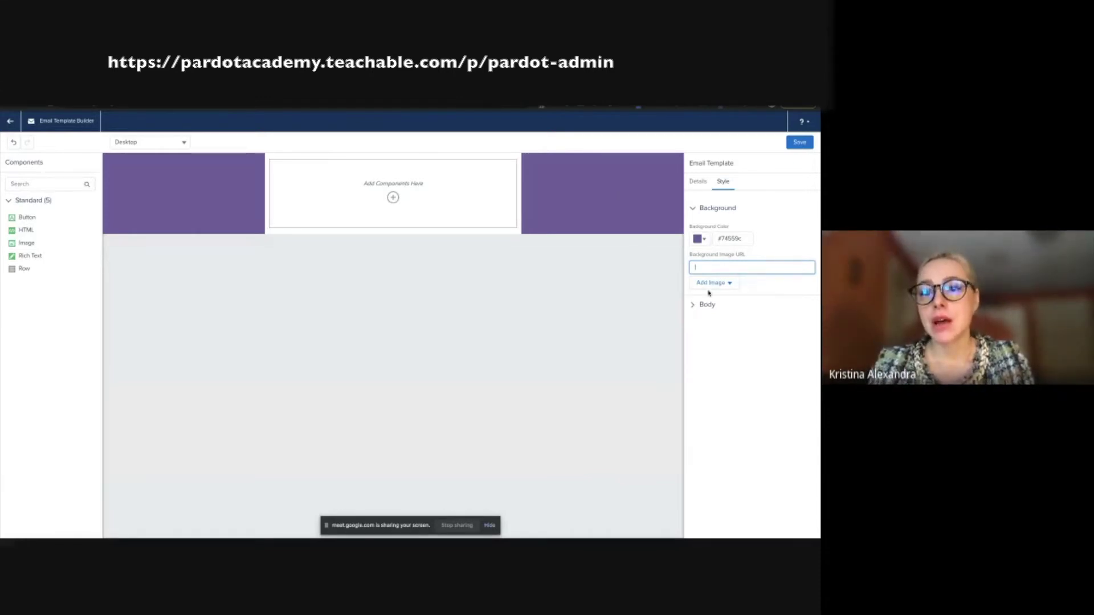
{"action": "left_click", "coordinate": [699, 184]}
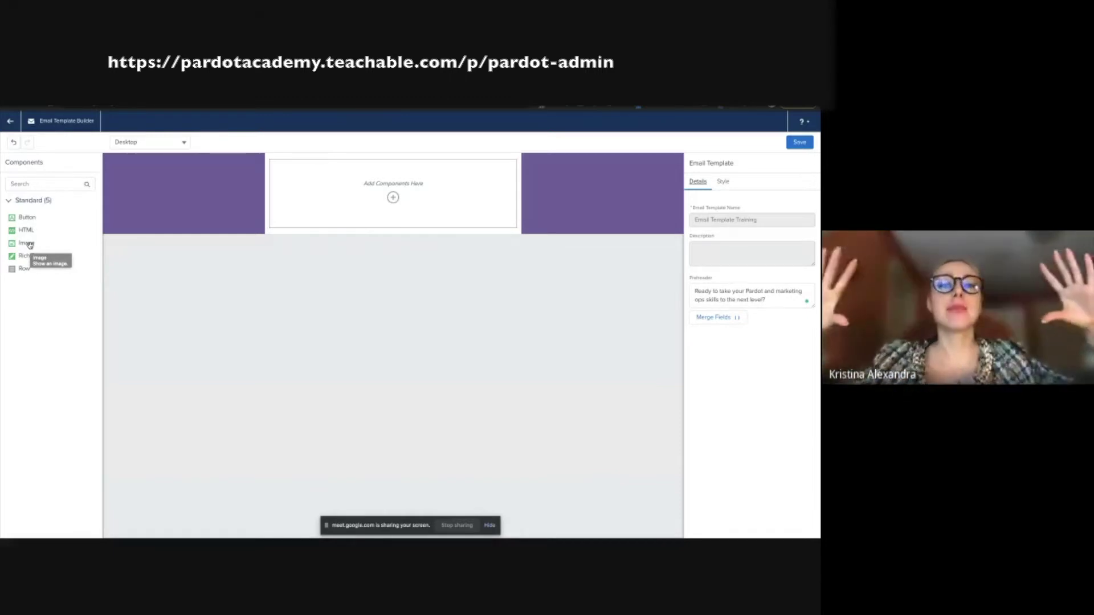
Step: Add an Image component to the template's empty content area
{"action": "left_click_drag", "start_coordinate": [26, 245], "coordinate": [318, 193]}
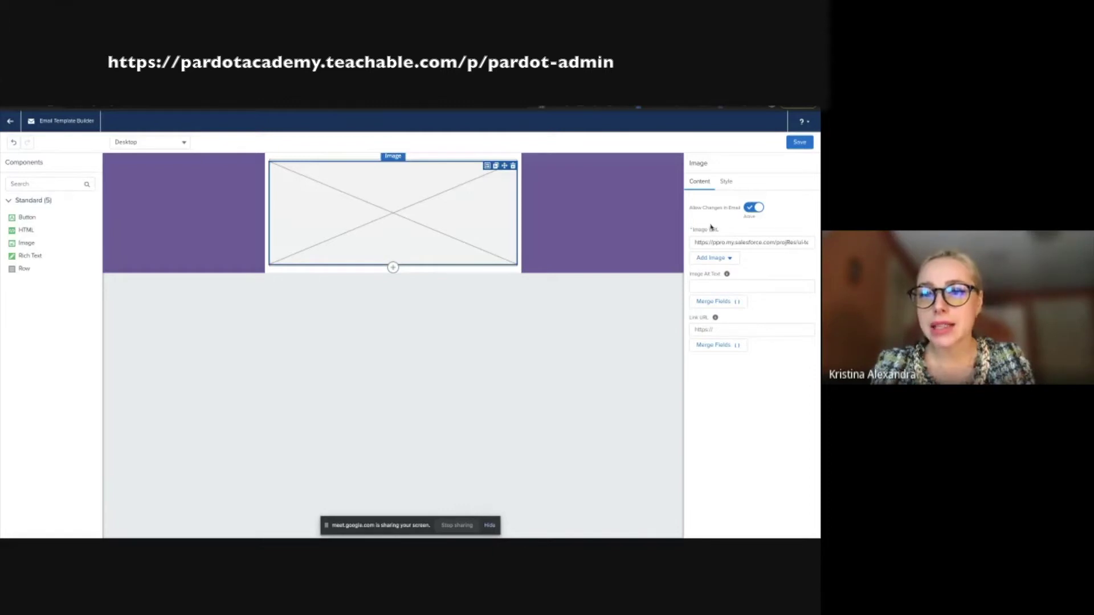
{"action": "left_click_drag", "start_coordinate": [716, 240], "coordinate": [819, 249]}
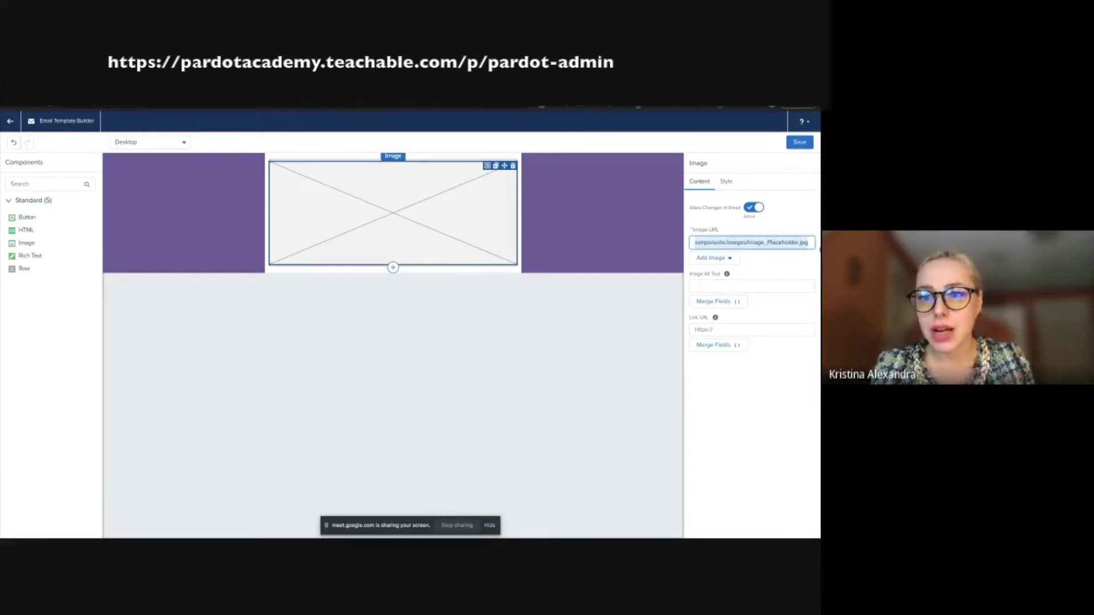
{"action": "key", "text": "ctrl+v"}
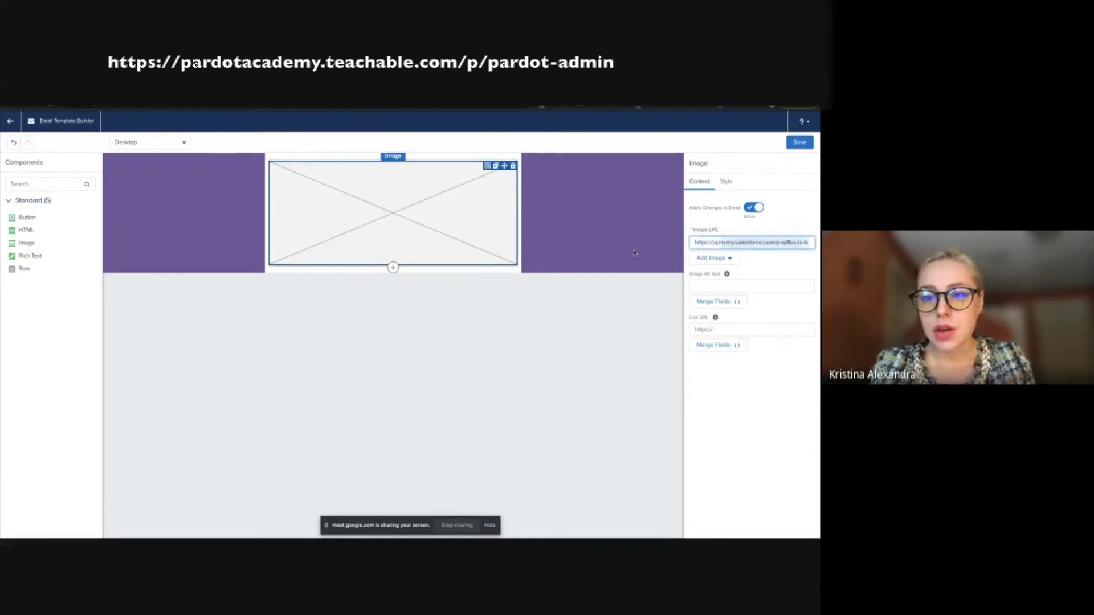
{"action": "left_click", "coordinate": [732, 230]}
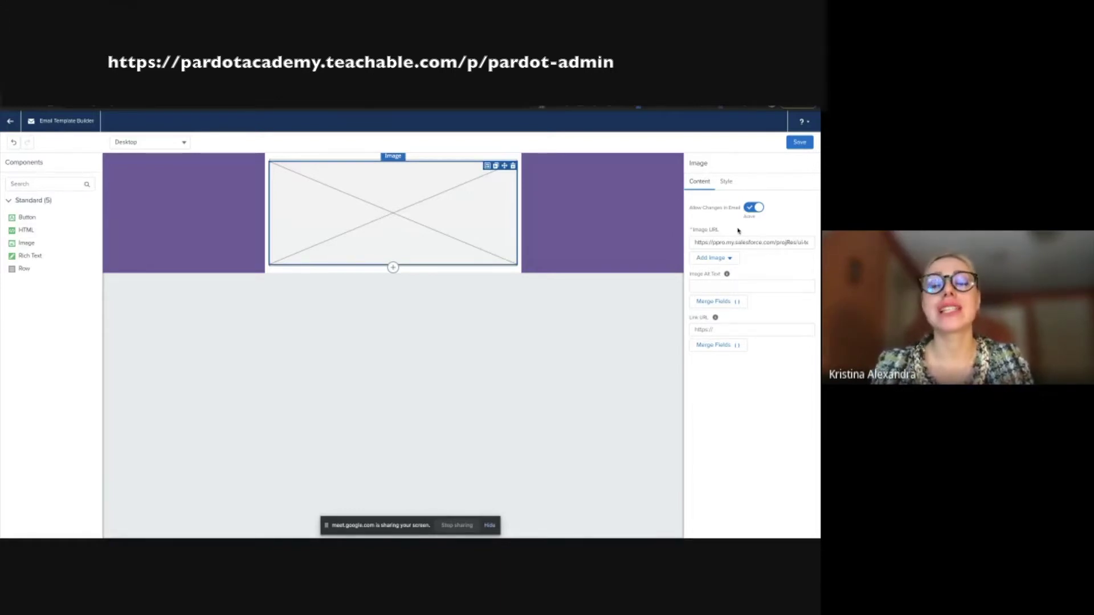
{"action": "left_click", "coordinate": [730, 259]}
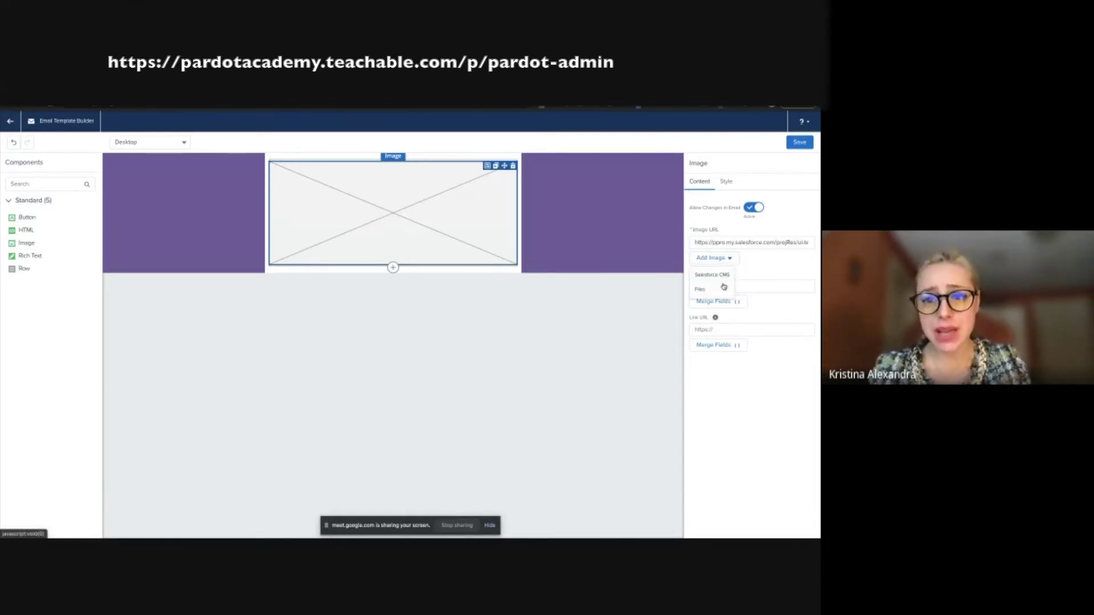
{"action": "left_click", "coordinate": [720, 275]}
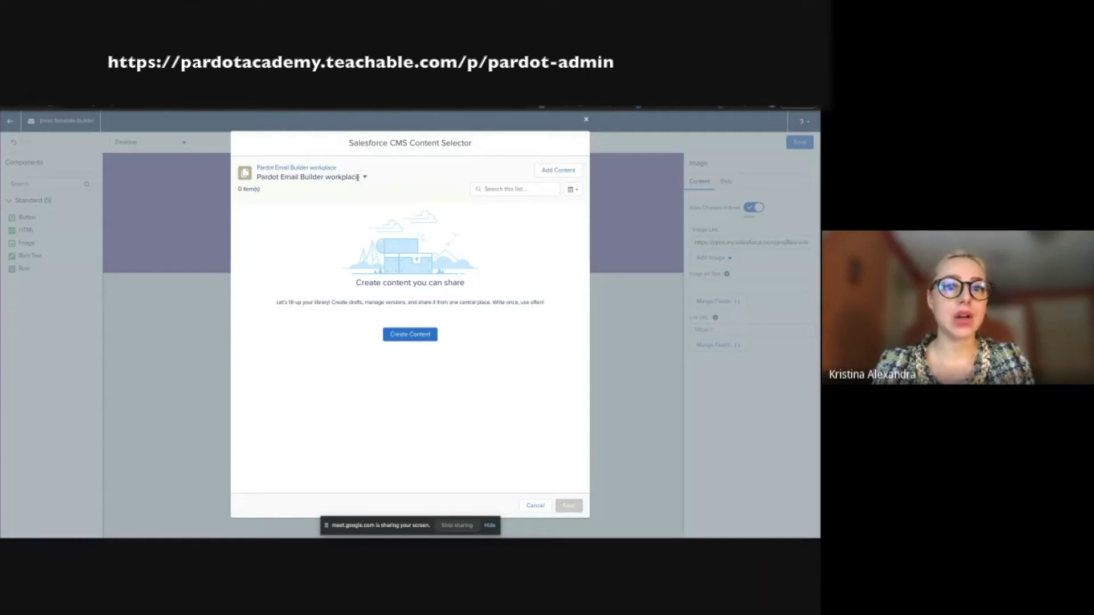
{"action": "mouse_move", "coordinate": [359, 179]}
{"action": "left_mouse_down"}
{"action": "mouse_move", "coordinate": [285, 179]}
{"action": "mouse_move", "coordinate": [363, 179]}
{"action": "left_mouse_up"}
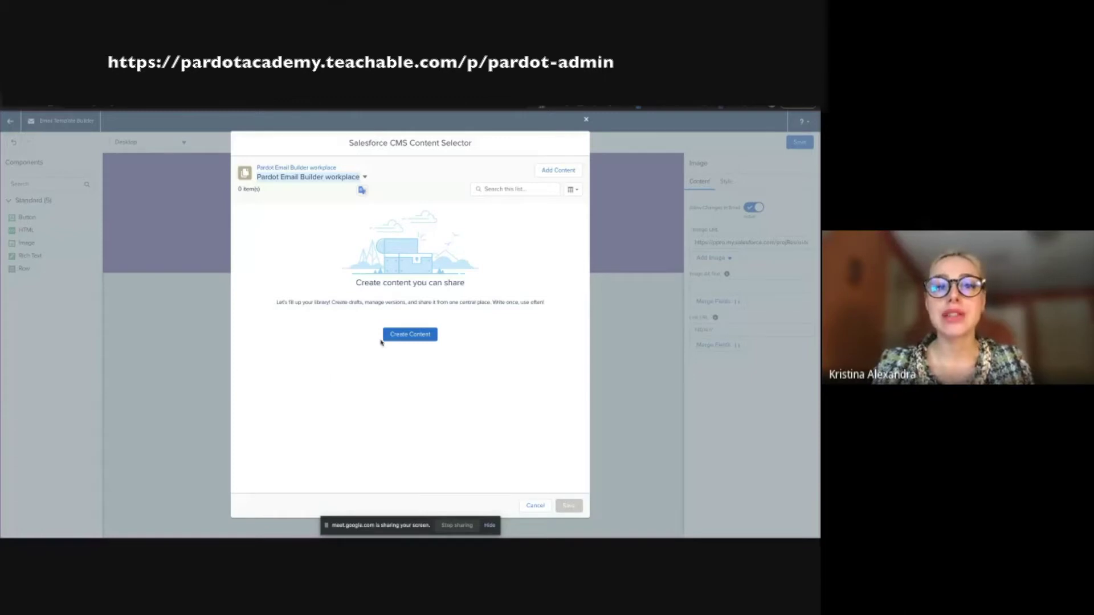
{"action": "key", "text": "Escape"}
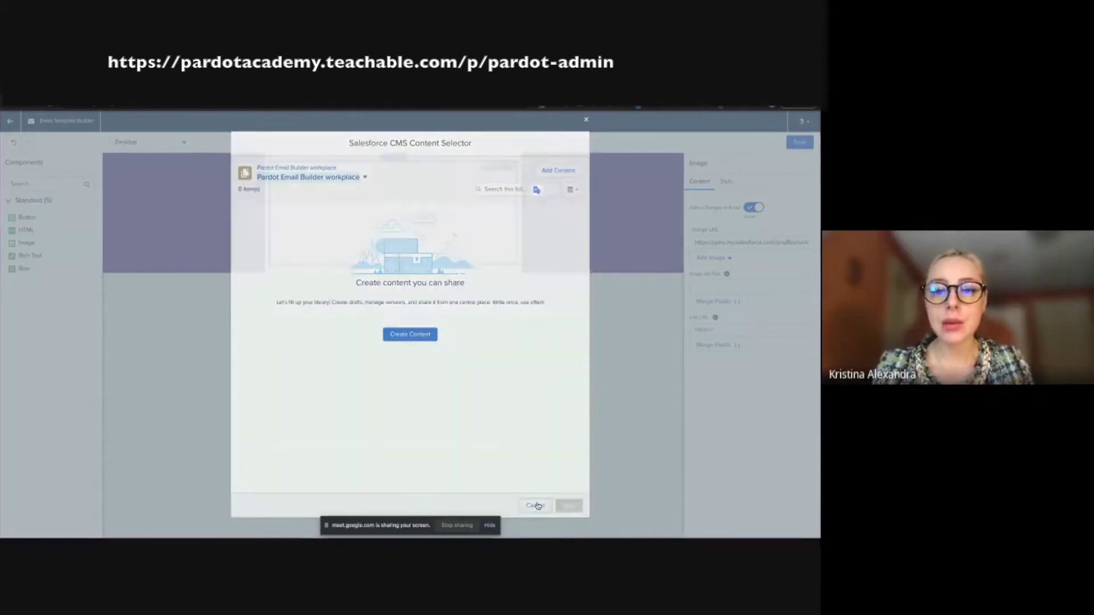
Step: Open the image file selection for the component and examine the Shared with Me, Recent and Following lists and the upload option
{"action": "left_click", "coordinate": [717, 258]}
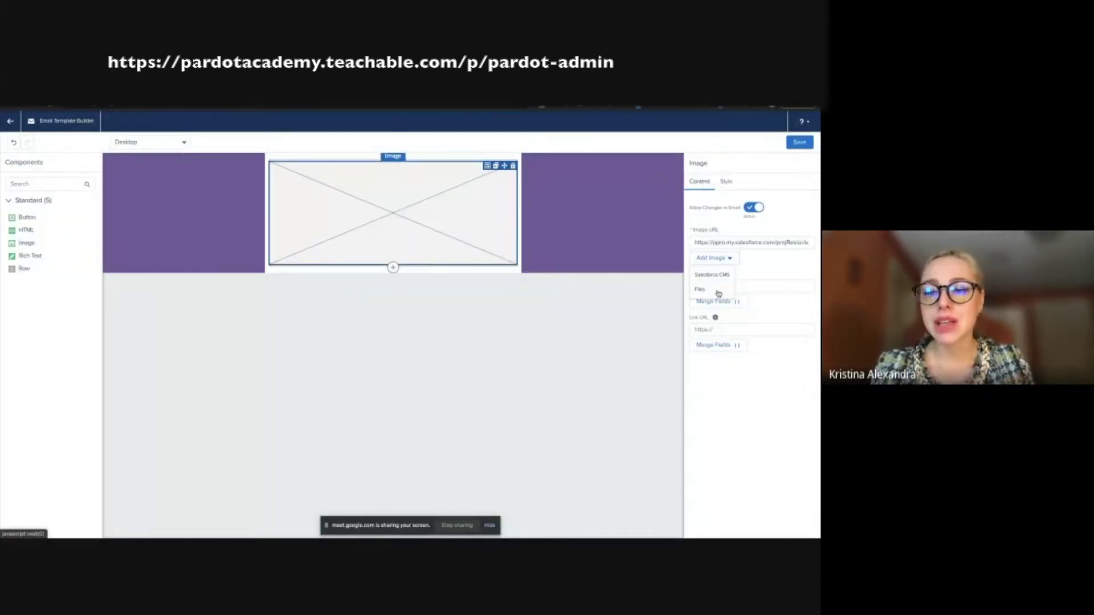
{"action": "left_click", "coordinate": [700, 289]}
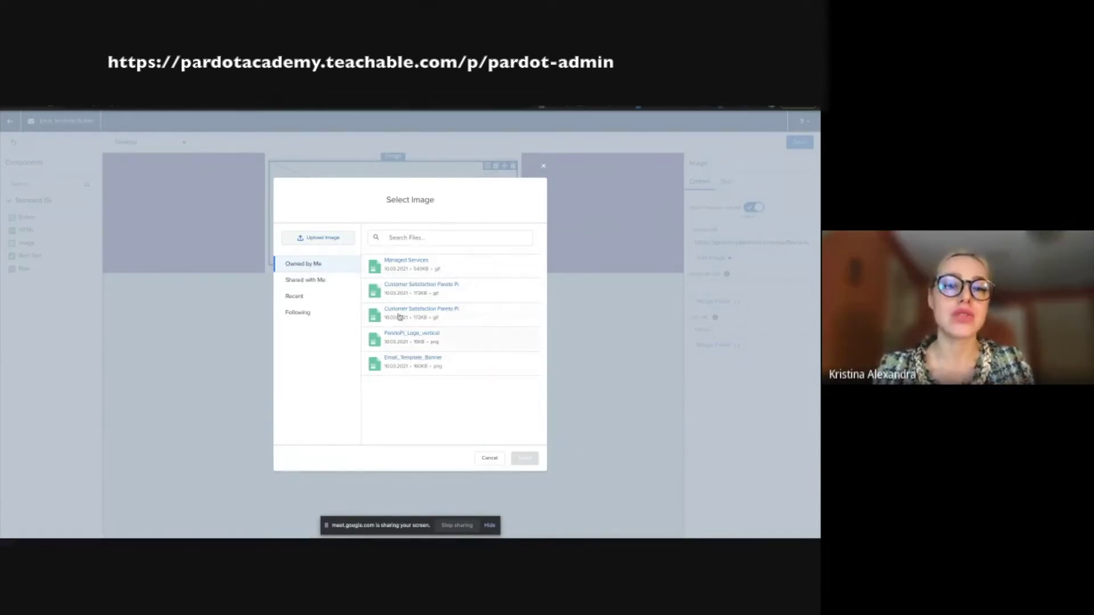
{"action": "left_click", "coordinate": [327, 285]}
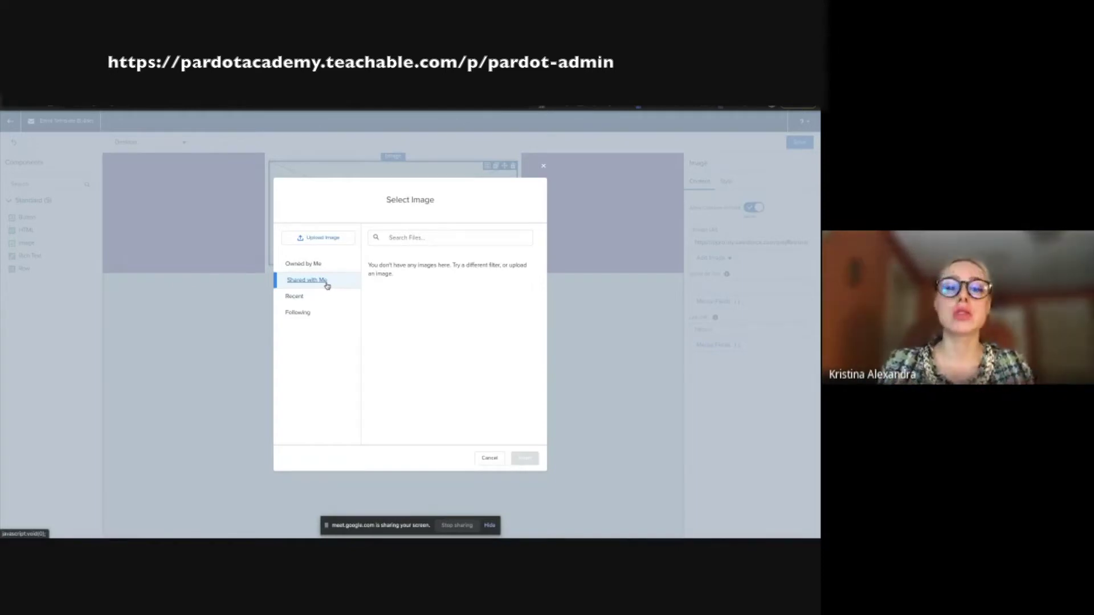
{"action": "left_click", "coordinate": [325, 296]}
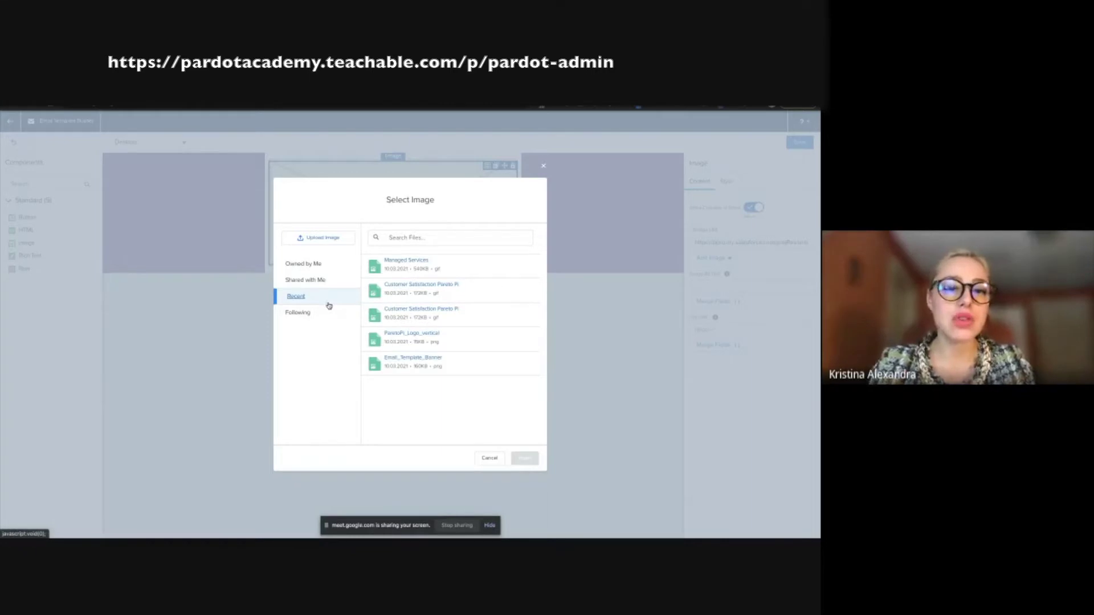
{"action": "left_click", "coordinate": [322, 316]}
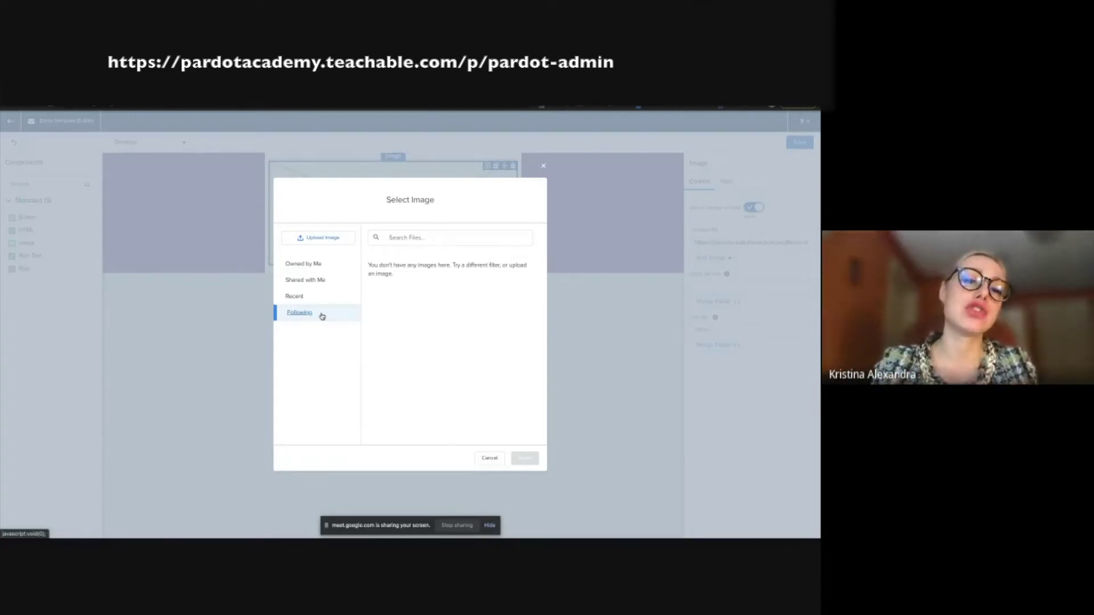
{"action": "left_click", "coordinate": [346, 241]}
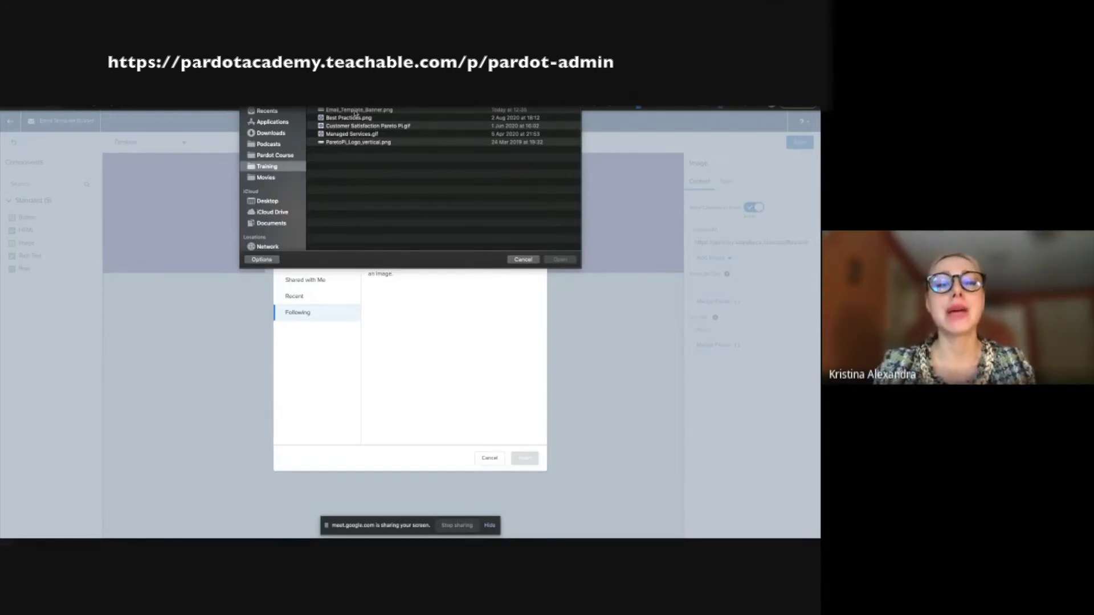
{"action": "key", "text": "Escape"}
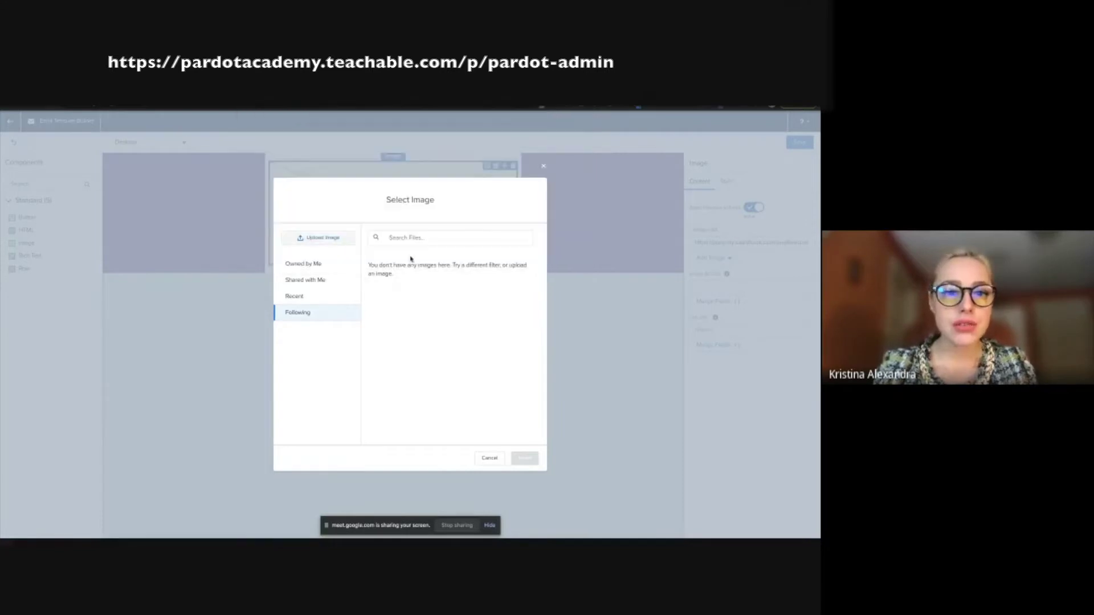
Step: Insert the Email_Template_Banner image from the files owned by the current account into the image component
{"action": "left_click", "coordinate": [321, 266]}
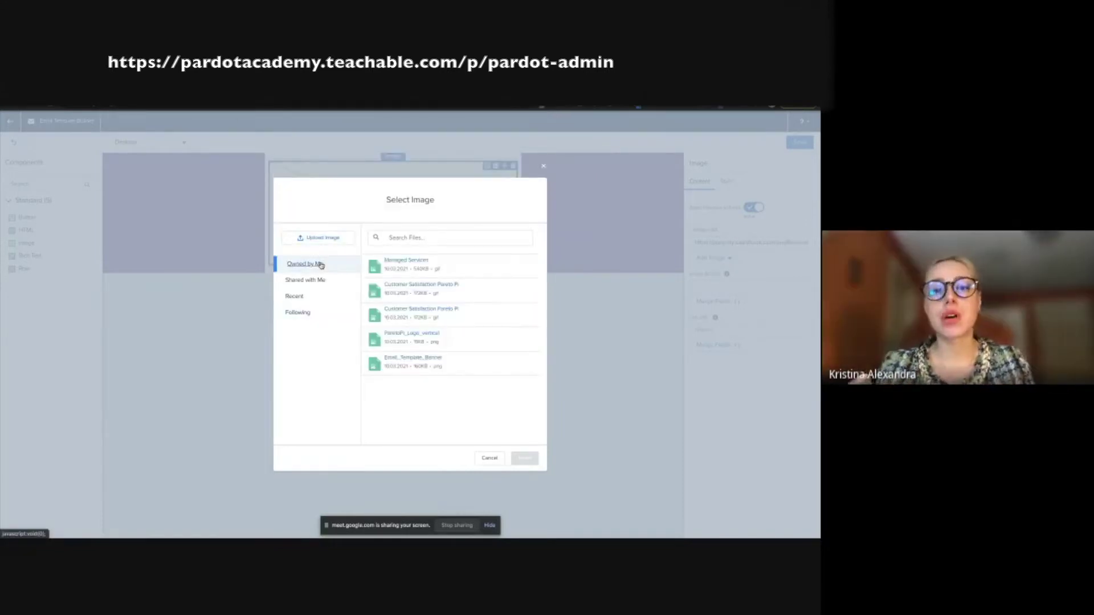
{"action": "left_click", "coordinate": [444, 366]}
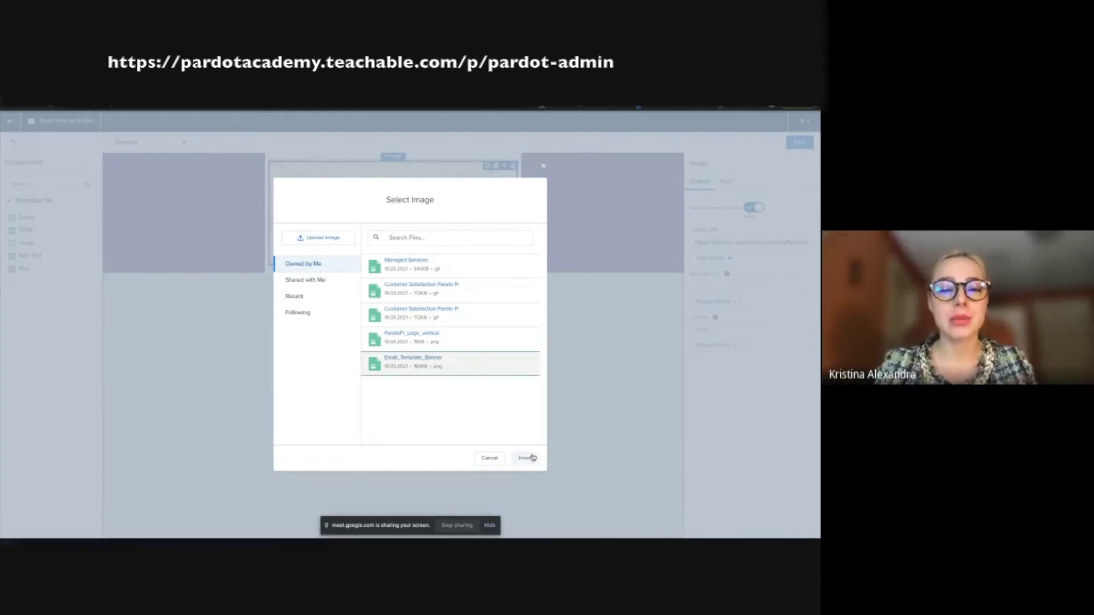
{"action": "left_click", "coordinate": [532, 457]}
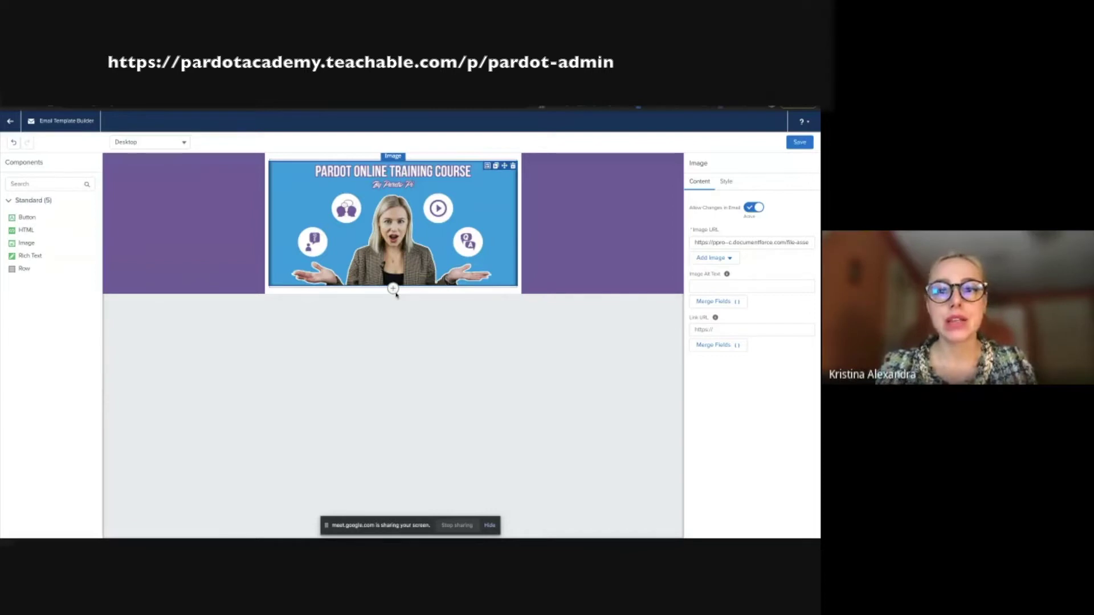
Step: Set the banner image's width to 50 percent
{"action": "left_click", "coordinate": [726, 185]}
{"action": "left_click", "coordinate": [709, 238]}
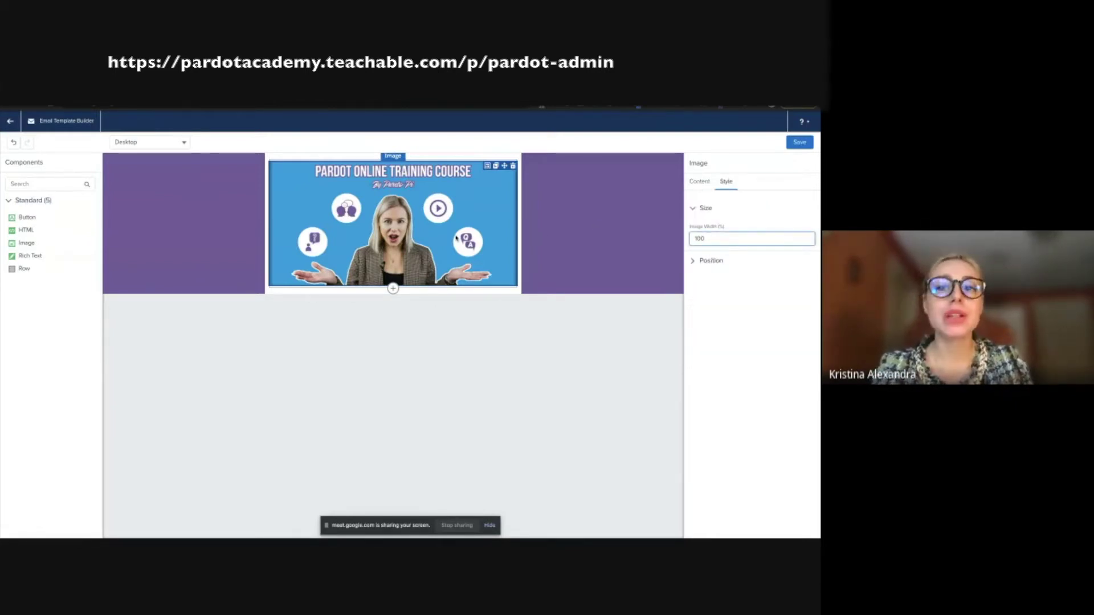
{"action": "double_click", "coordinate": [692, 239]}
{"action": "type", "text": "90"}
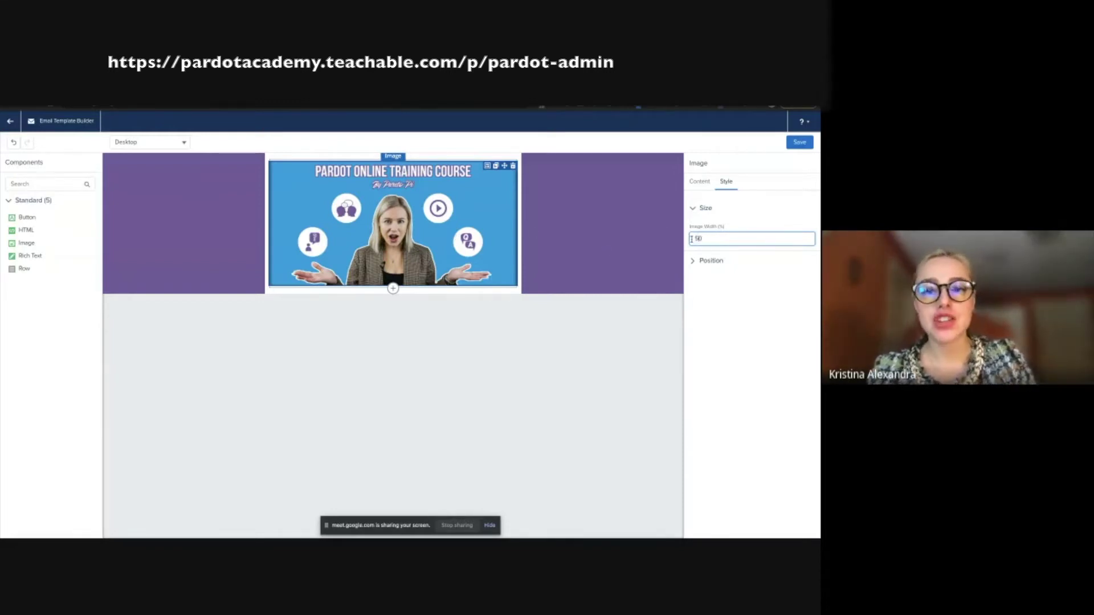
{"action": "left_click", "coordinate": [758, 316]}
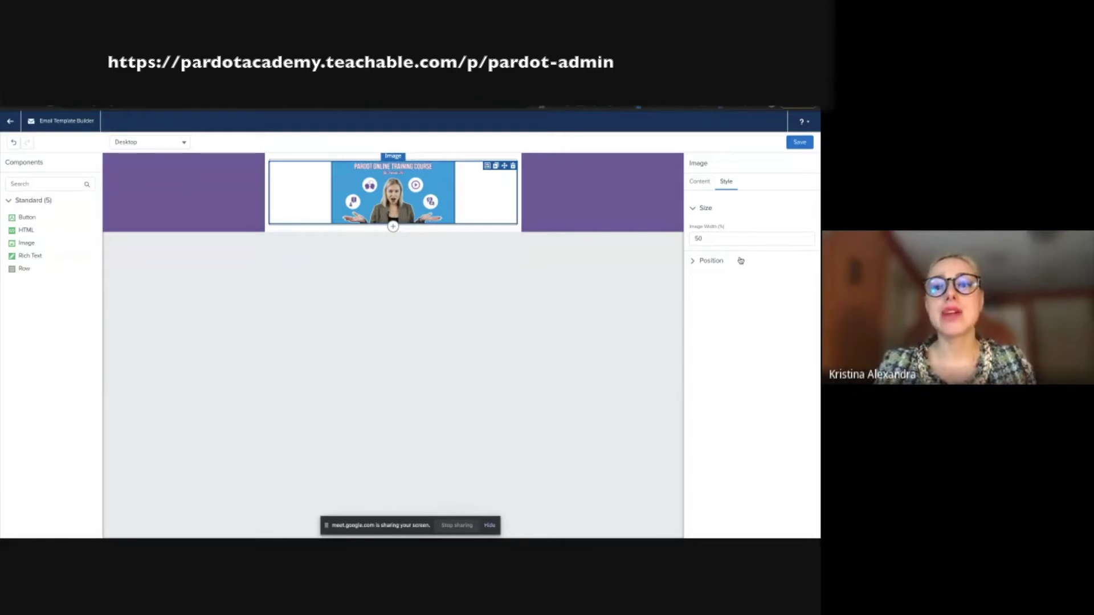
Step: Try the left and right alignments on the banner image, ending with center alignment
{"action": "left_click", "coordinate": [694, 261]}
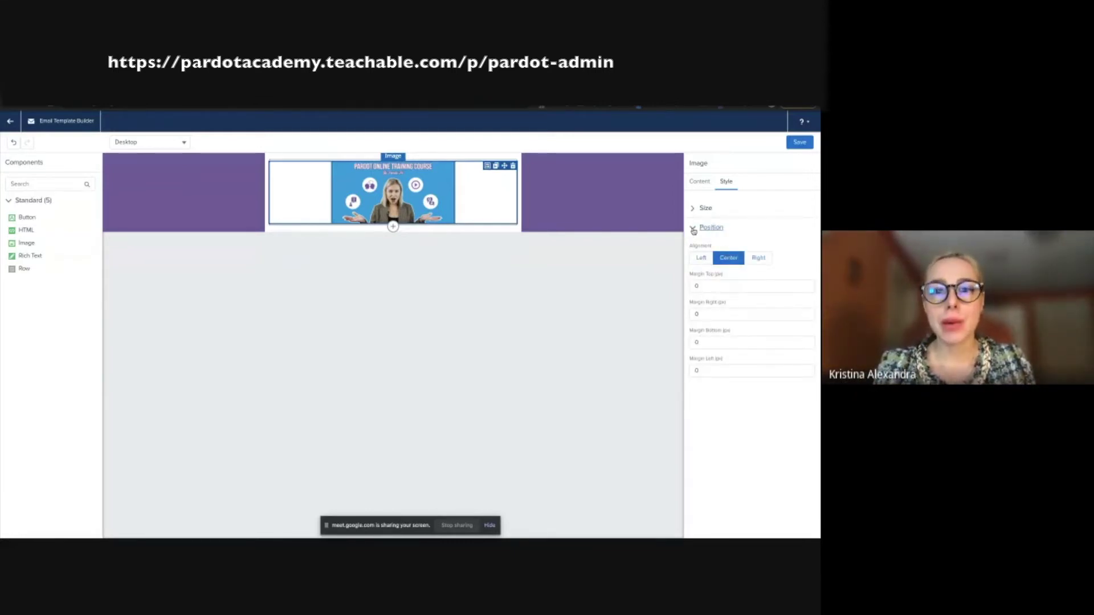
{"action": "left_click", "coordinate": [700, 258]}
{"action": "left_click", "coordinate": [724, 260]}
{"action": "left_click", "coordinate": [758, 259]}
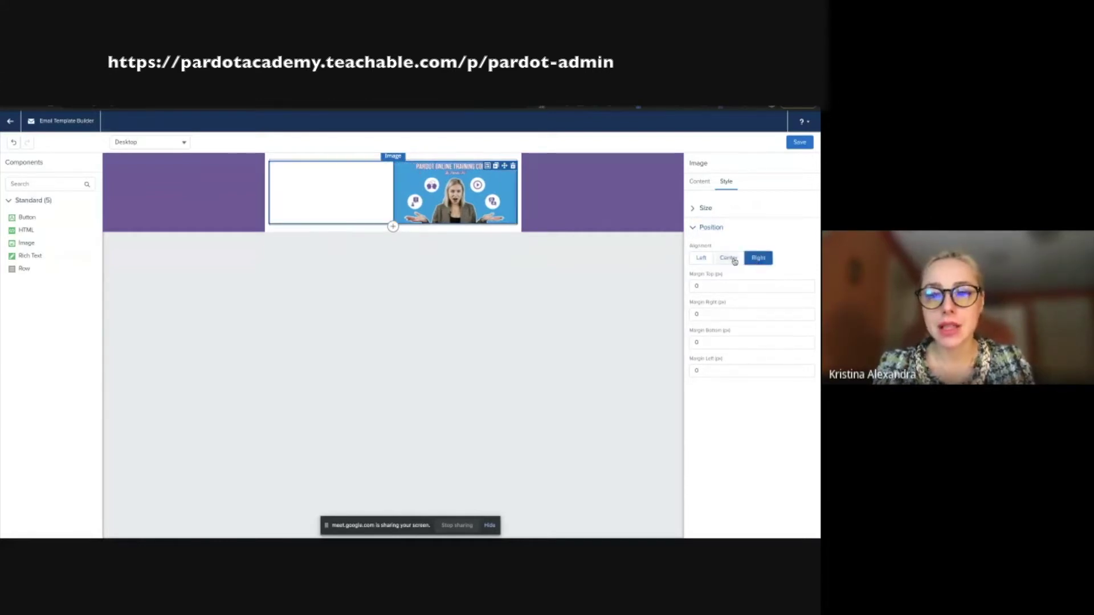
{"action": "left_click", "coordinate": [731, 260]}
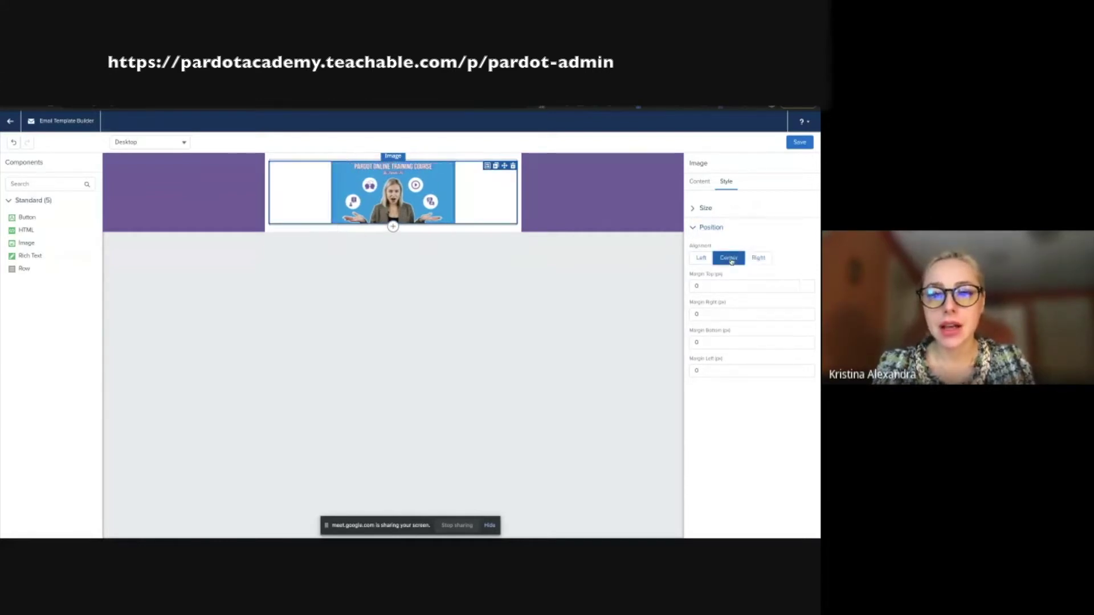
Step: Set the banner image's top margin to 50 px
{"action": "left_click", "coordinate": [702, 286]}
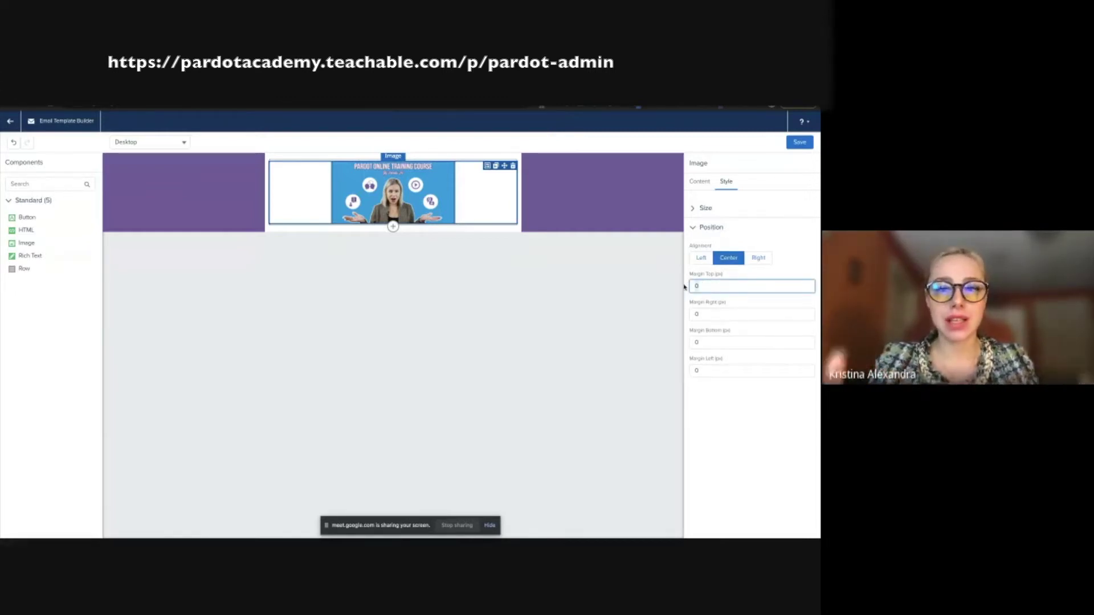
{"action": "type", "text": "50"}
{"action": "left_click", "coordinate": [729, 413]}
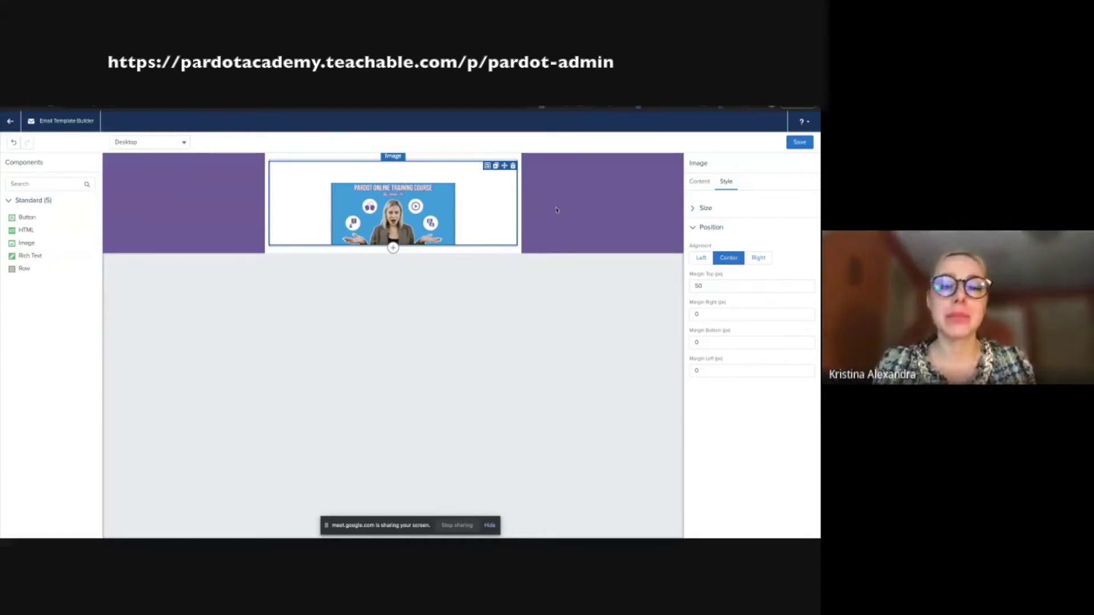
Step: Set the banner image's top margin to 0 px and its width to 100 percent
{"action": "left_click", "coordinate": [701, 283]}
{"action": "key", "text": "BackSpace"}
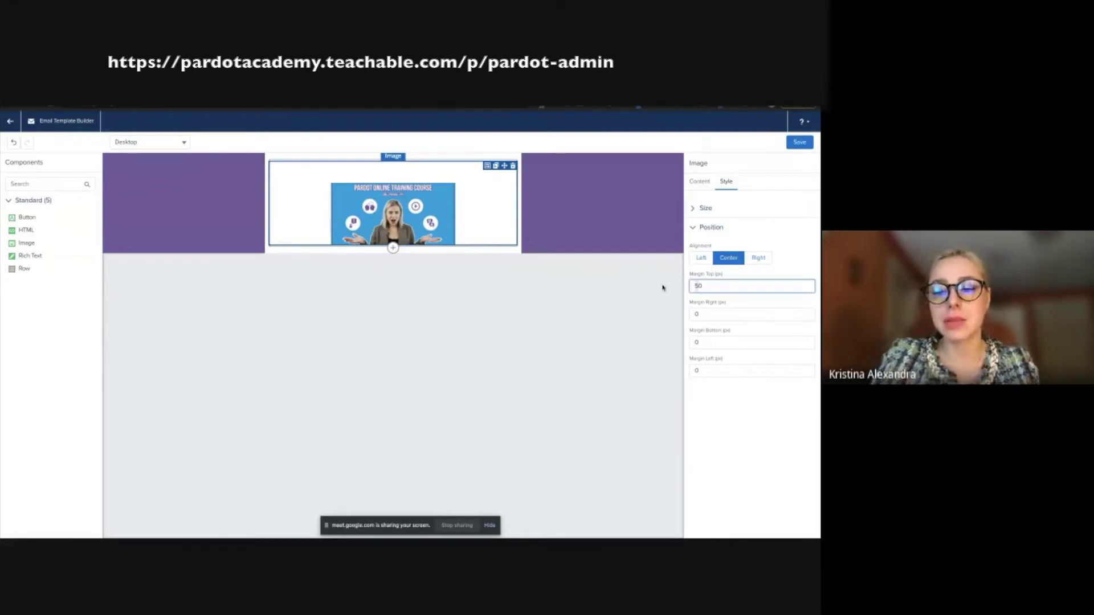
{"action": "left_click", "coordinate": [755, 402]}
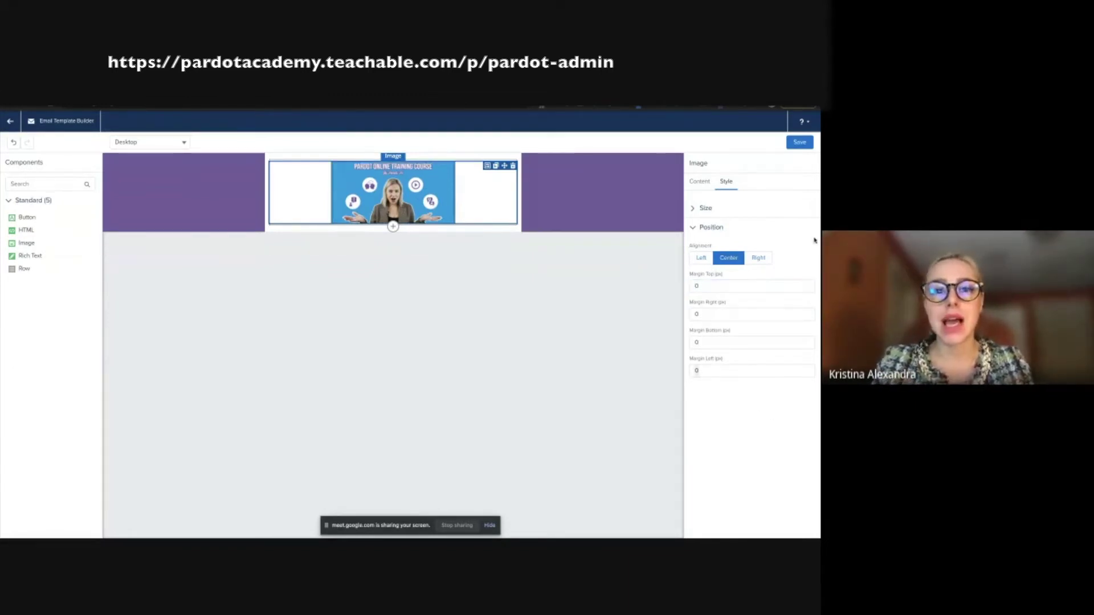
{"action": "left_click", "coordinate": [704, 210]}
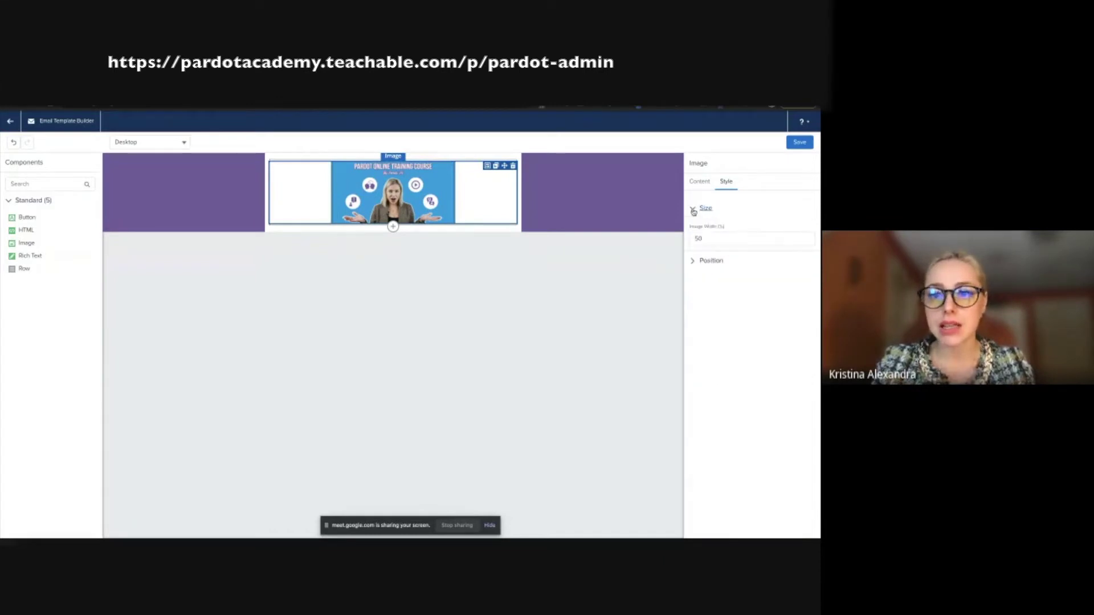
{"action": "left_click", "coordinate": [698, 238]}
{"action": "type", "text": "100"}
{"action": "left_click", "coordinate": [721, 302]}
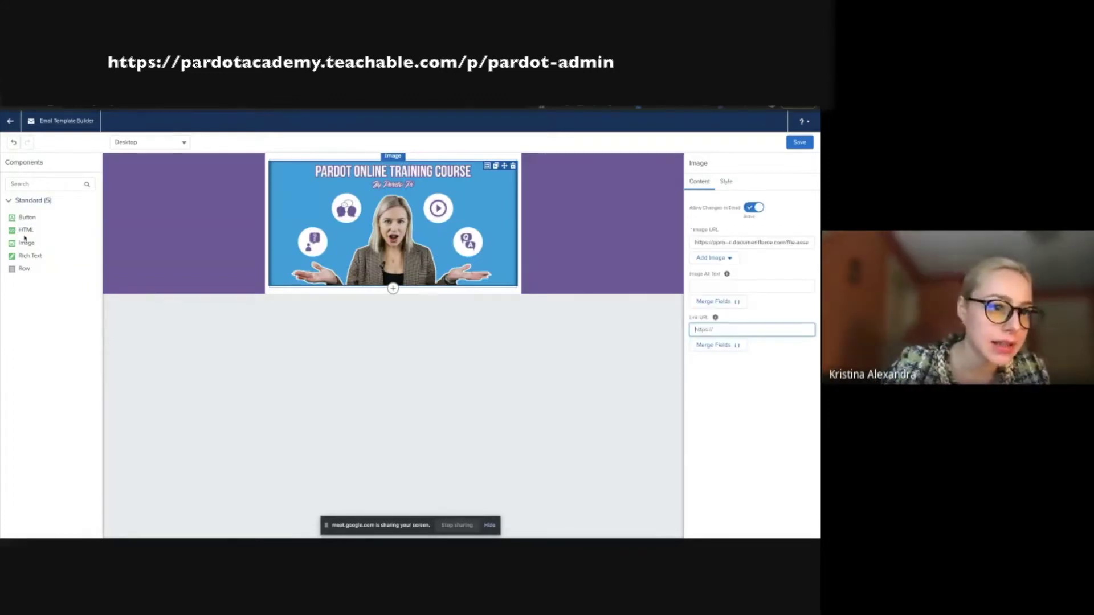
Step: Add a Rich Text component below the banner image with the text "Are you ready for this?"
{"action": "left_click_drag", "start_coordinate": [29, 256], "coordinate": [319, 293]}
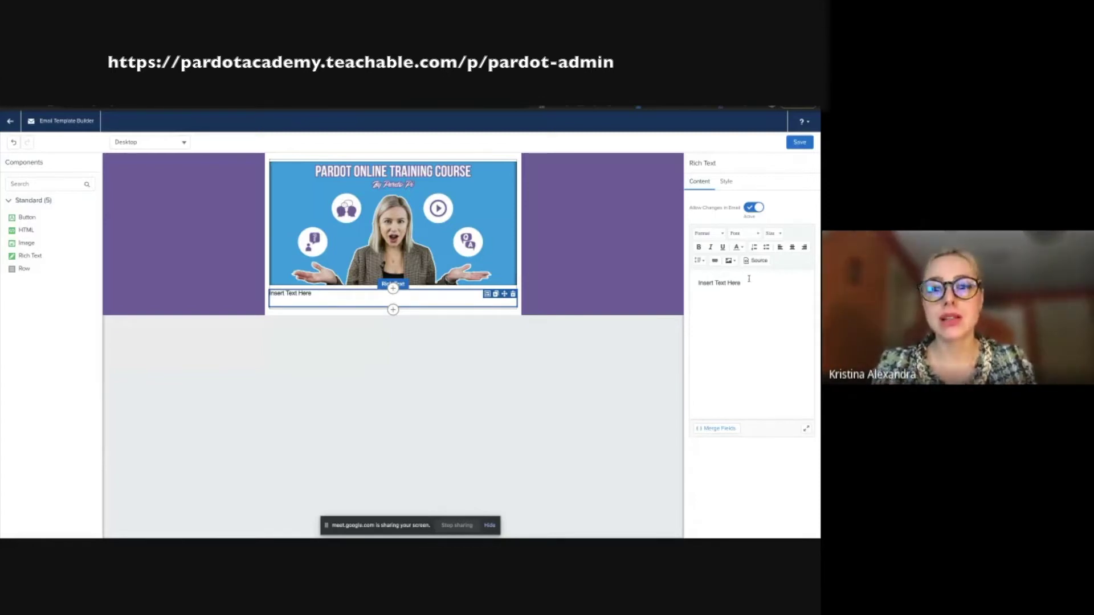
{"action": "left_click_drag", "start_coordinate": [756, 283], "coordinate": [675, 287]}
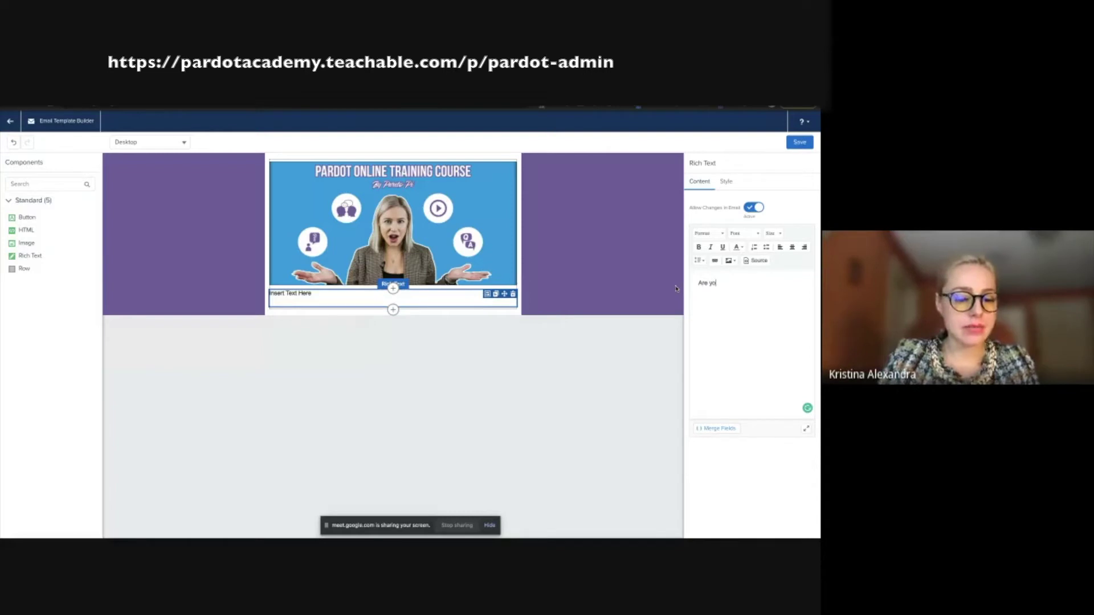
{"action": "type", "text": "u ready for this?"}
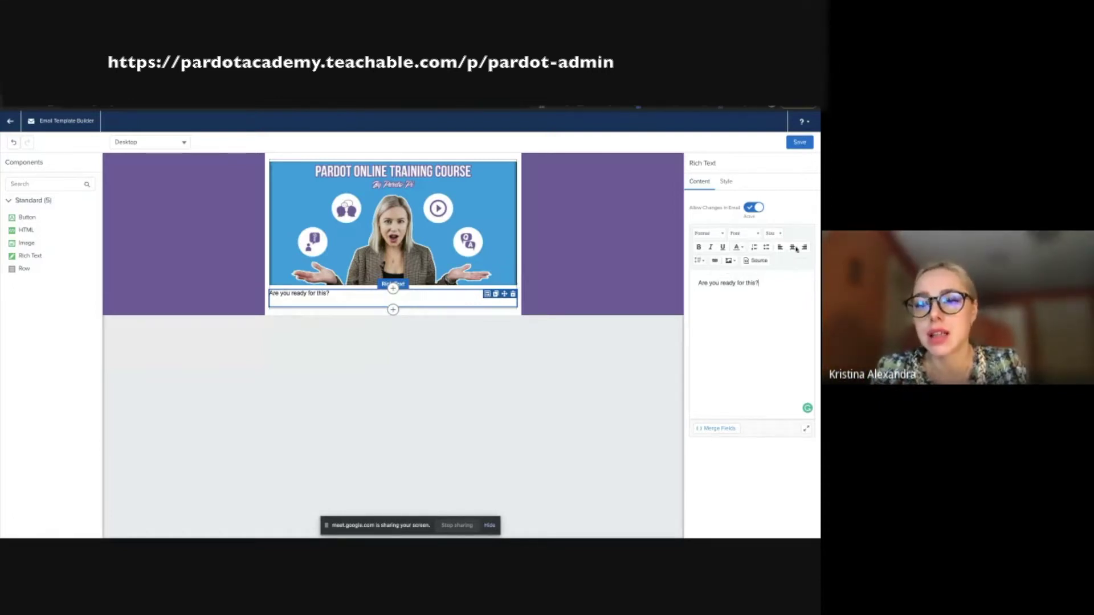
Step: Format the "Are you ready for this?" text as Heading 2 in Arial and center it
{"action": "left_click_drag", "start_coordinate": [768, 272], "coordinate": [679, 286]}
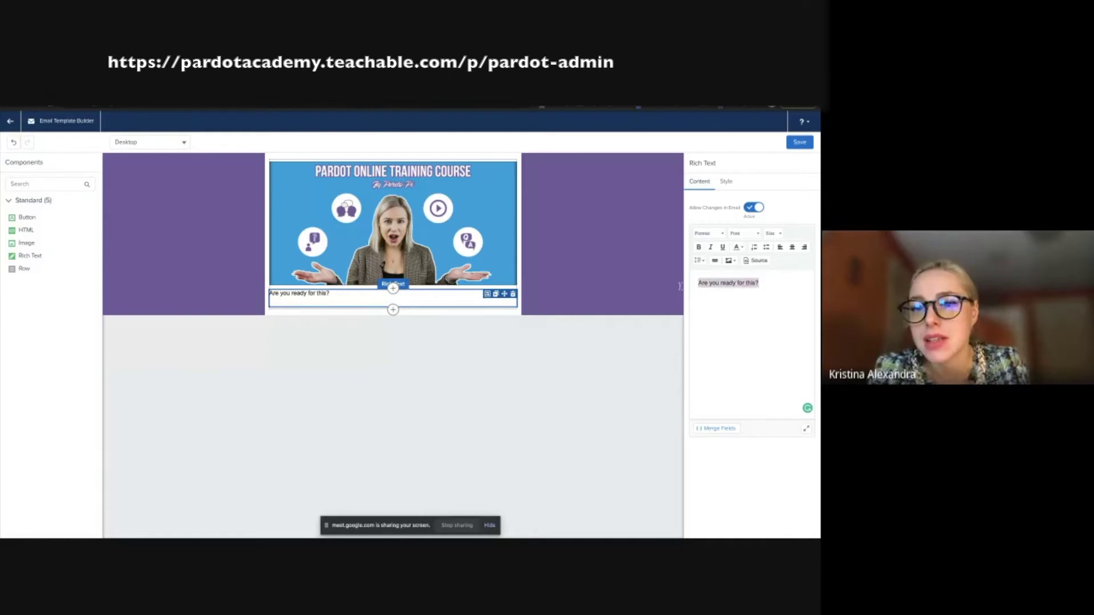
{"action": "left_click", "coordinate": [721, 237]}
{"action": "scroll", "coordinate": [727, 270], "scroll_direction": "down", "scroll_amount": 2}
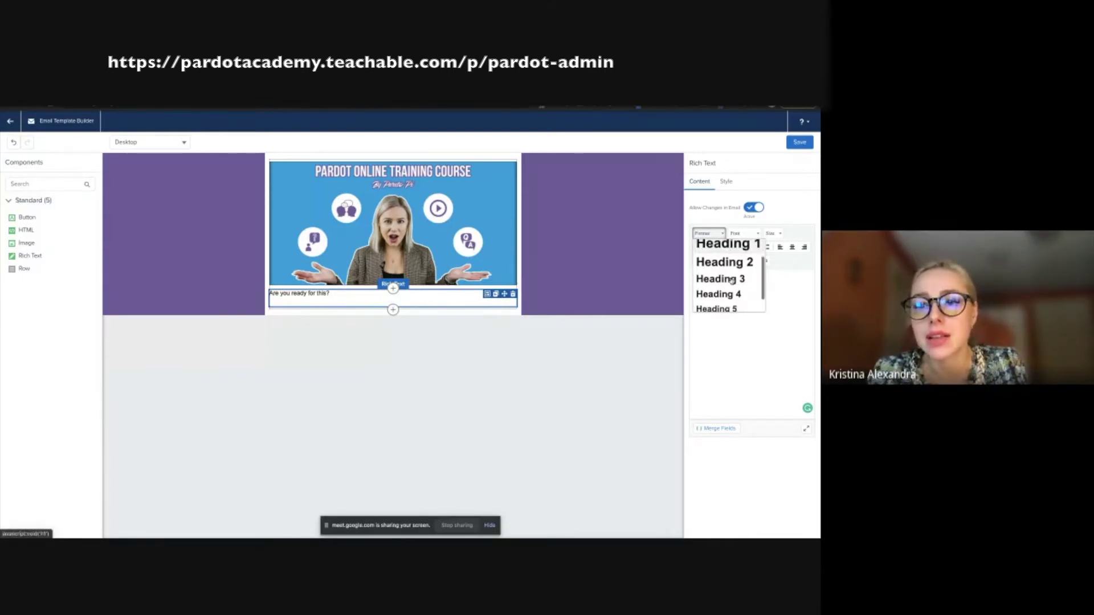
{"action": "left_click", "coordinate": [725, 262]}
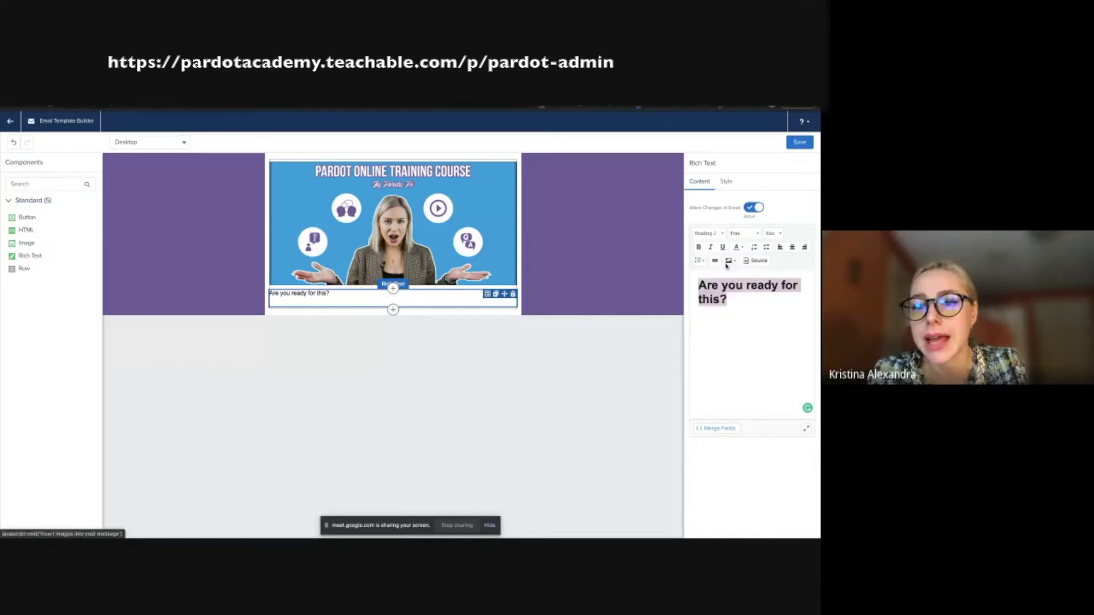
{"action": "left_click", "coordinate": [744, 233]}
{"action": "left_click", "coordinate": [764, 265]}
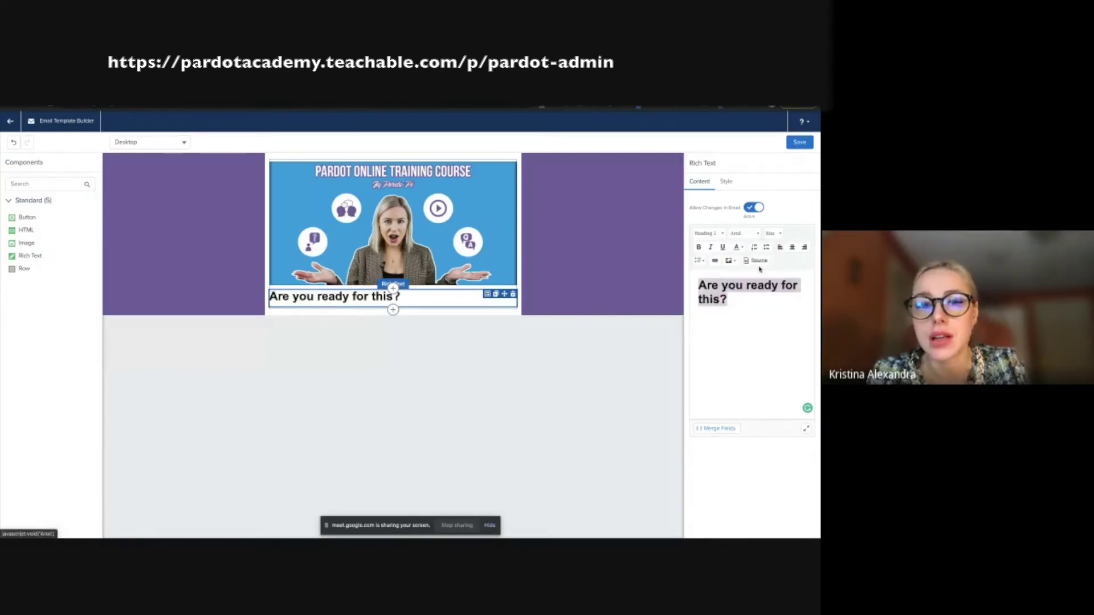
{"action": "left_click", "coordinate": [792, 248]}
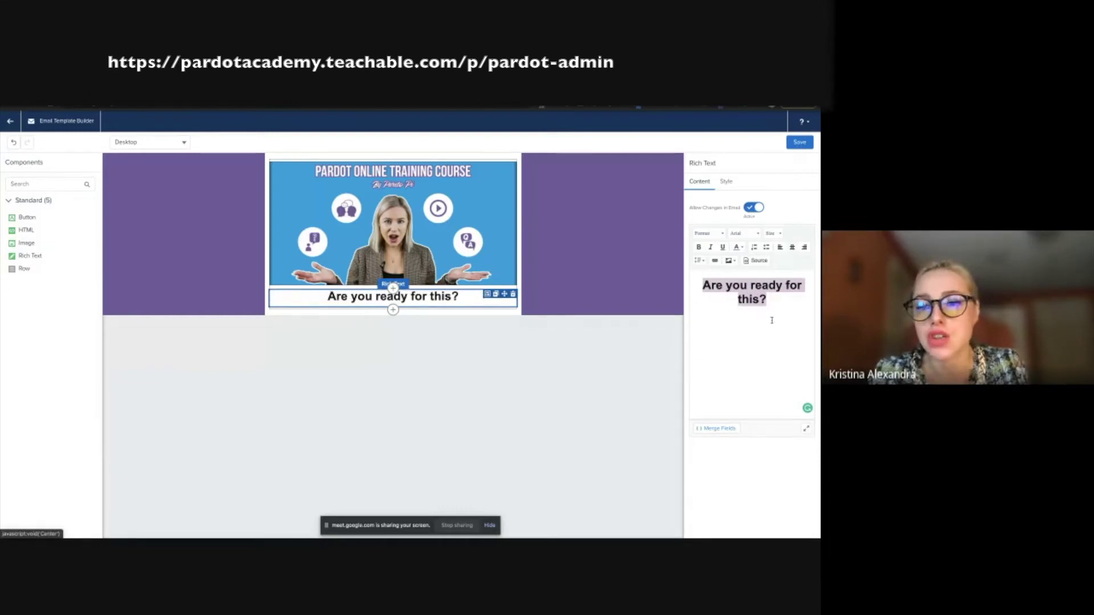
{"action": "left_click", "coordinate": [630, 361]}
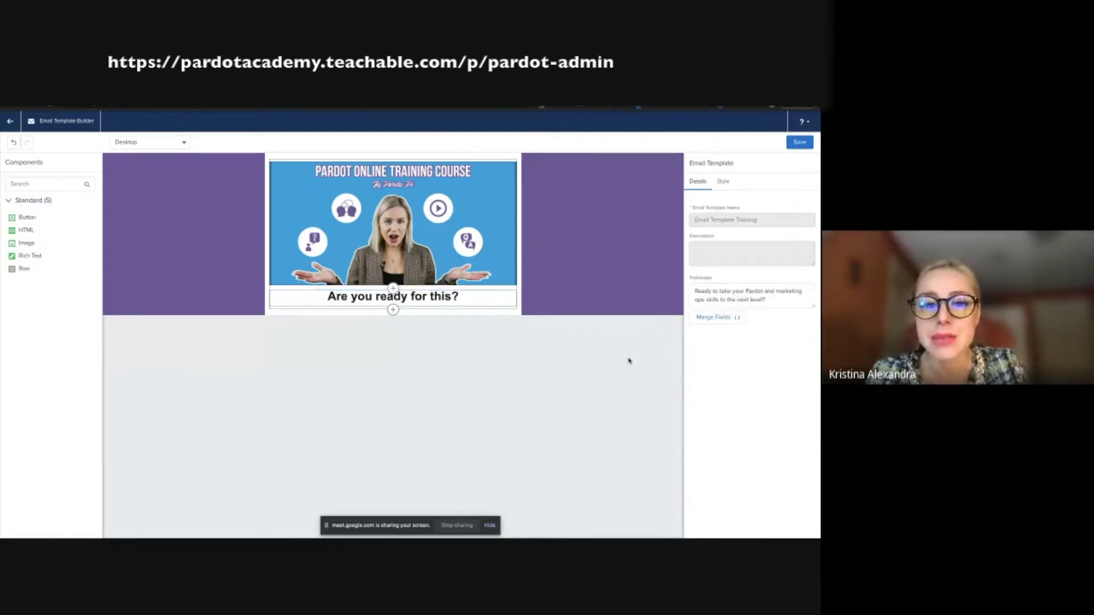
Step: Add a Rich Text component below the heading and fill it with the "This course is an immersive experience" paragraph copied from the training notes
{"action": "left_click", "coordinate": [393, 310]}
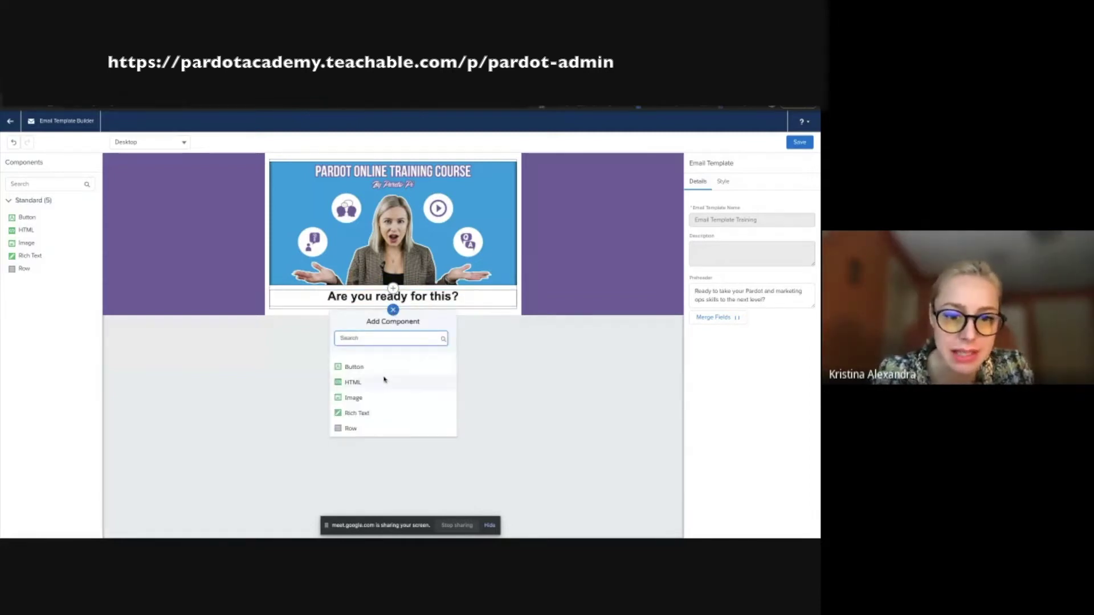
{"action": "left_click", "coordinate": [370, 414]}
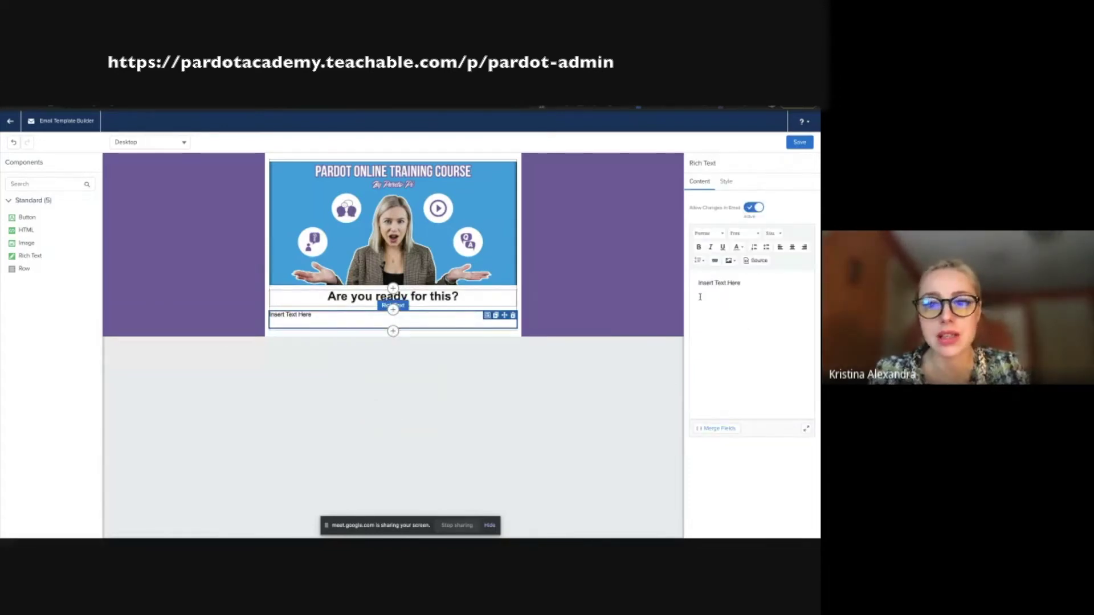
{"action": "key", "text": "super+Tab"}
{"action": "left_click_drag", "start_coordinate": [62, 220], "coordinate": [750, 222]}
{"action": "key", "text": "ctrl+c"}
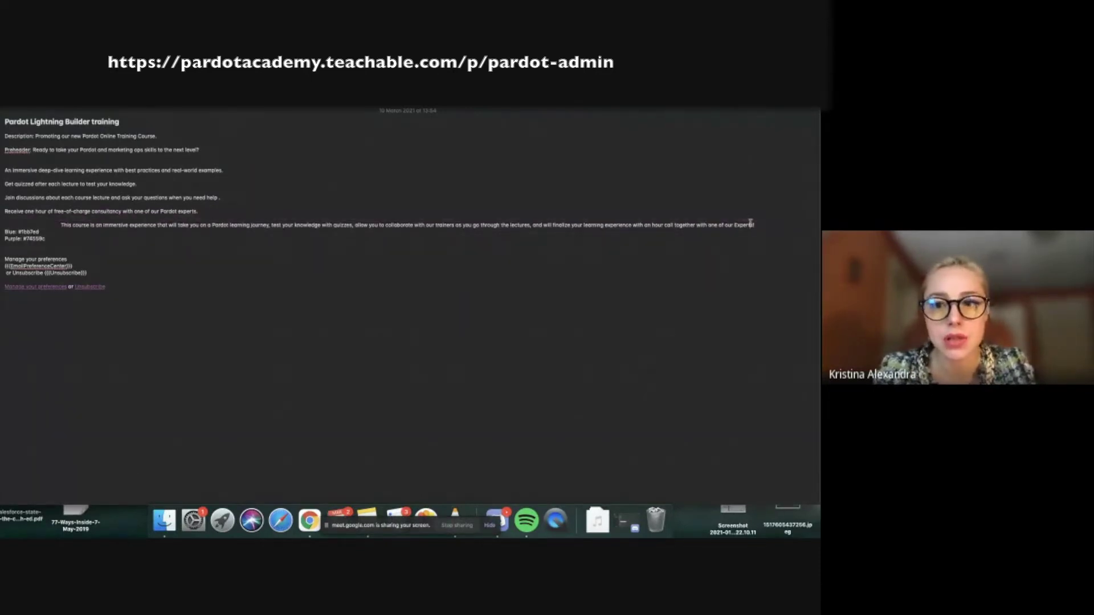
{"action": "key", "text": "ctrl+Right"}
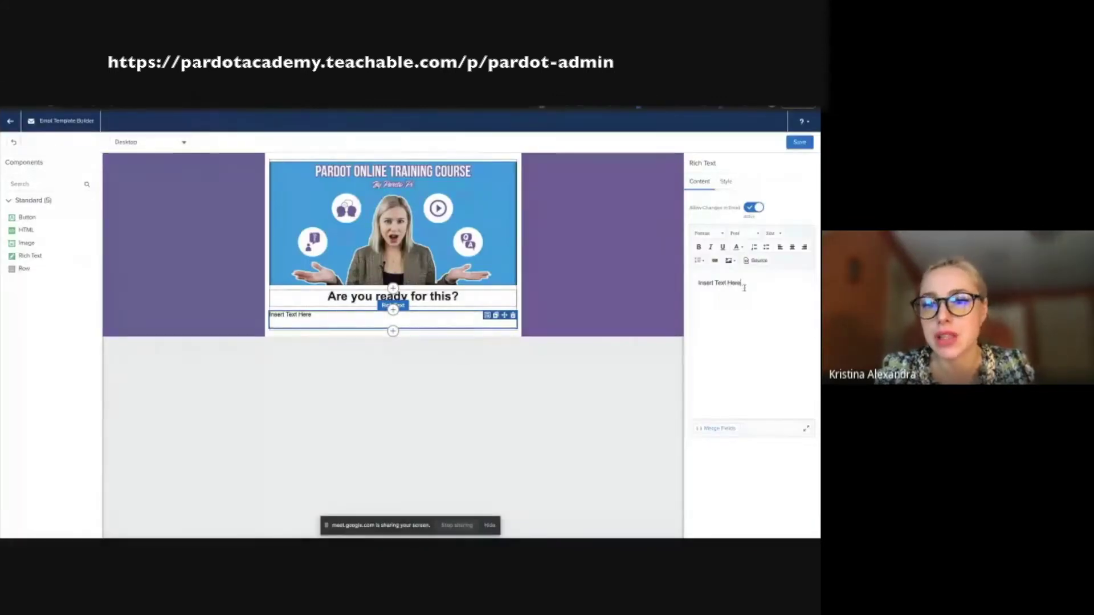
{"action": "left_click_drag", "start_coordinate": [742, 284], "coordinate": [660, 285]}
{"action": "key", "text": "ctrl+v"}
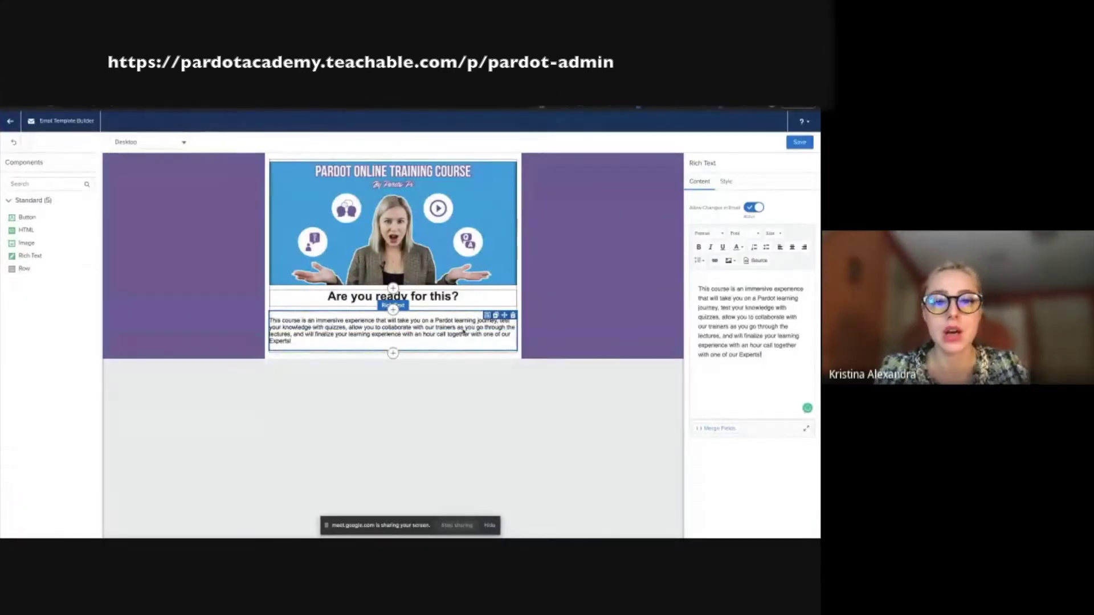
Step: Left-align the "Are you ready for this?" heading and add another Rich Text component below the course description
{"action": "left_click", "coordinate": [439, 300]}
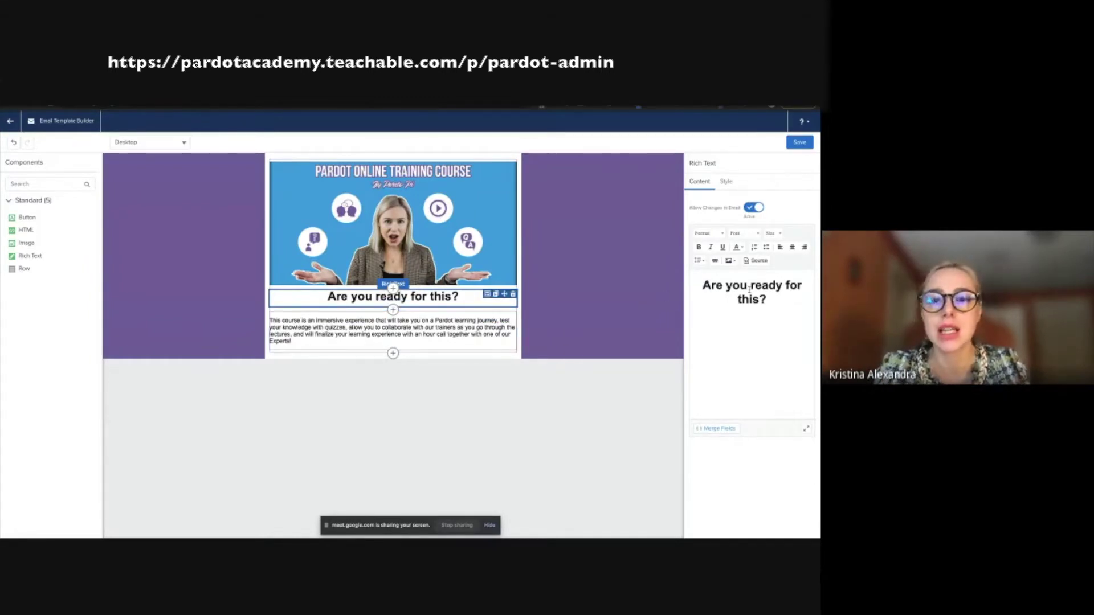
{"action": "left_click", "coordinate": [780, 248]}
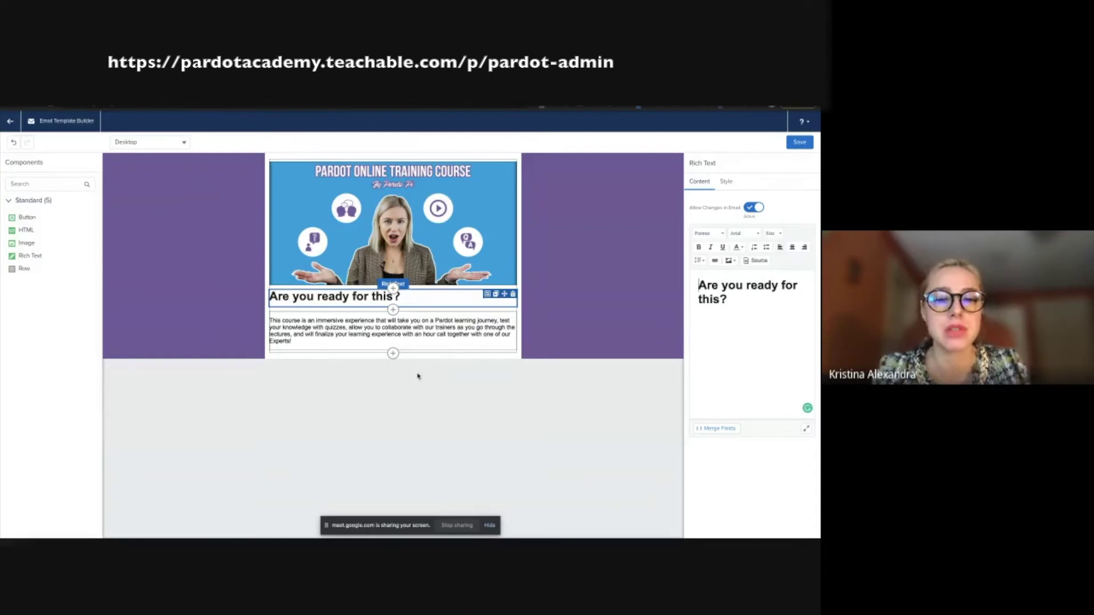
{"action": "left_click", "coordinate": [393, 354]}
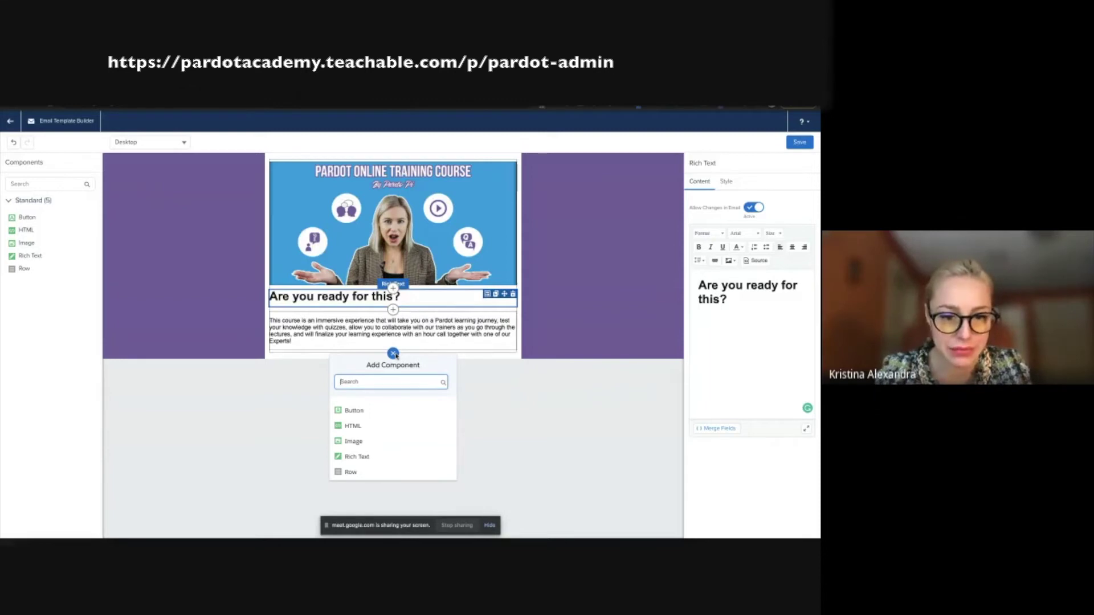
{"action": "left_click", "coordinate": [359, 456]}
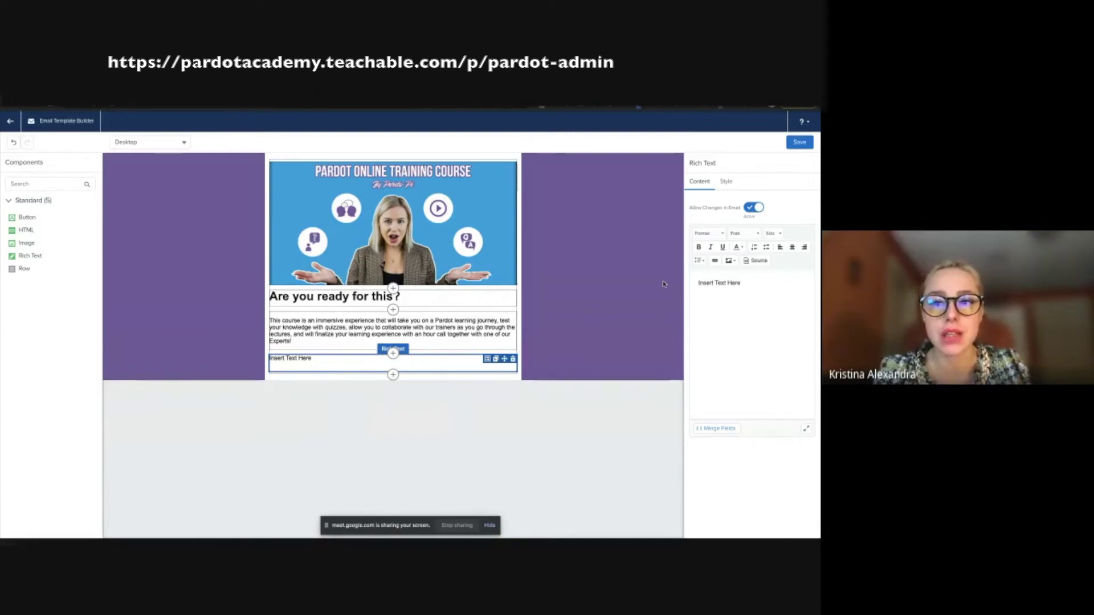
Step: Add an Image component between the course description and the placeholder text, and duplicate it
{"action": "left_click", "coordinate": [392, 353]}
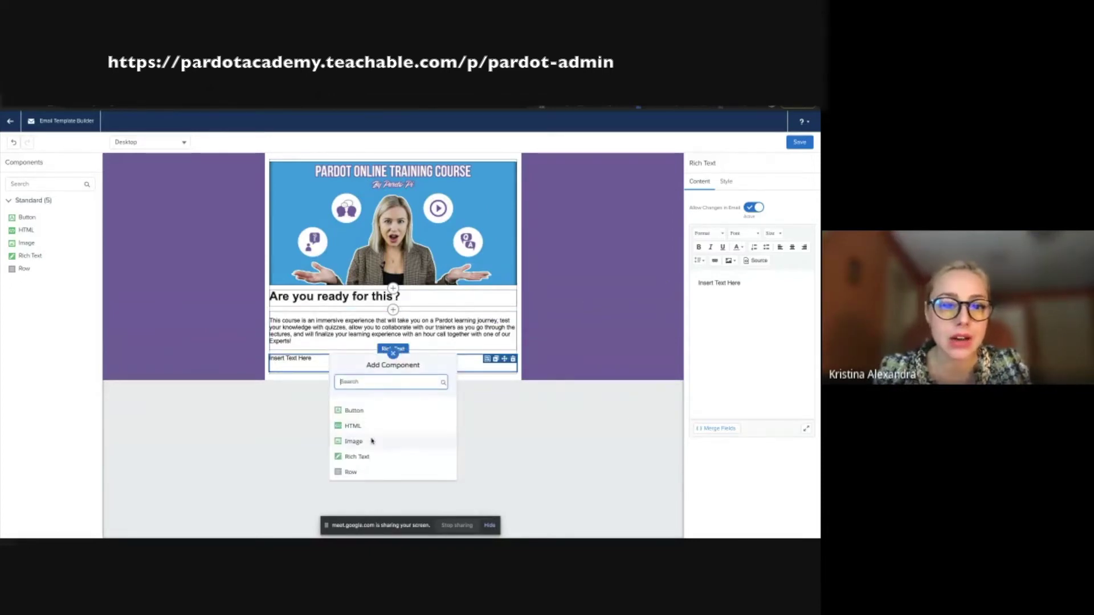
{"action": "left_click", "coordinate": [354, 442]}
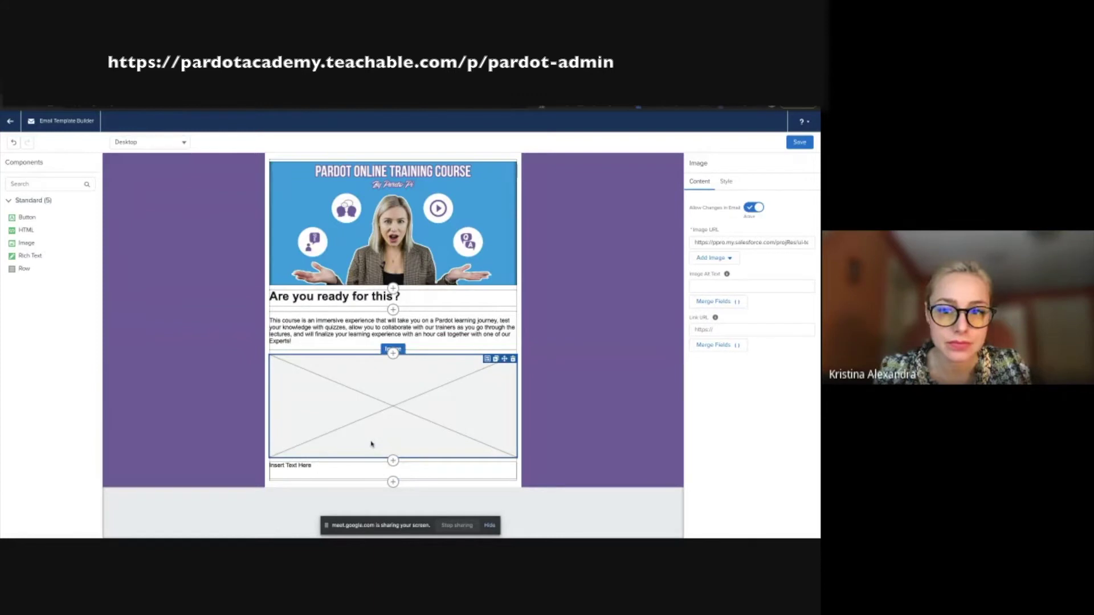
{"action": "left_click", "coordinate": [496, 359]}
{"action": "scroll", "coordinate": [439, 377], "scroll_direction": "down", "scroll_amount": 1}
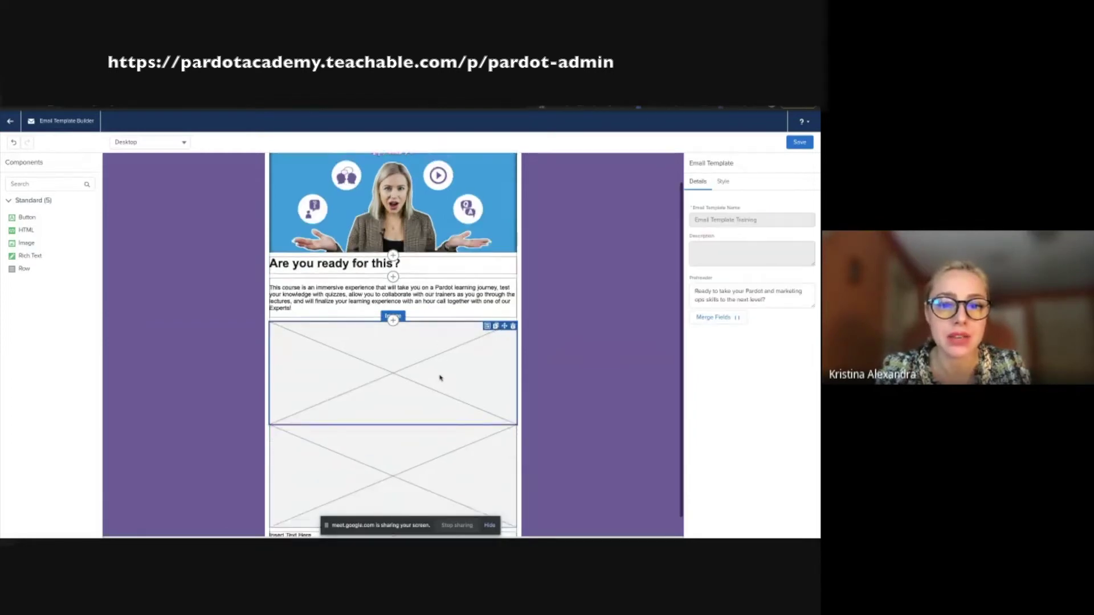
{"action": "scroll", "coordinate": [440, 378], "scroll_direction": "down", "scroll_amount": 1}
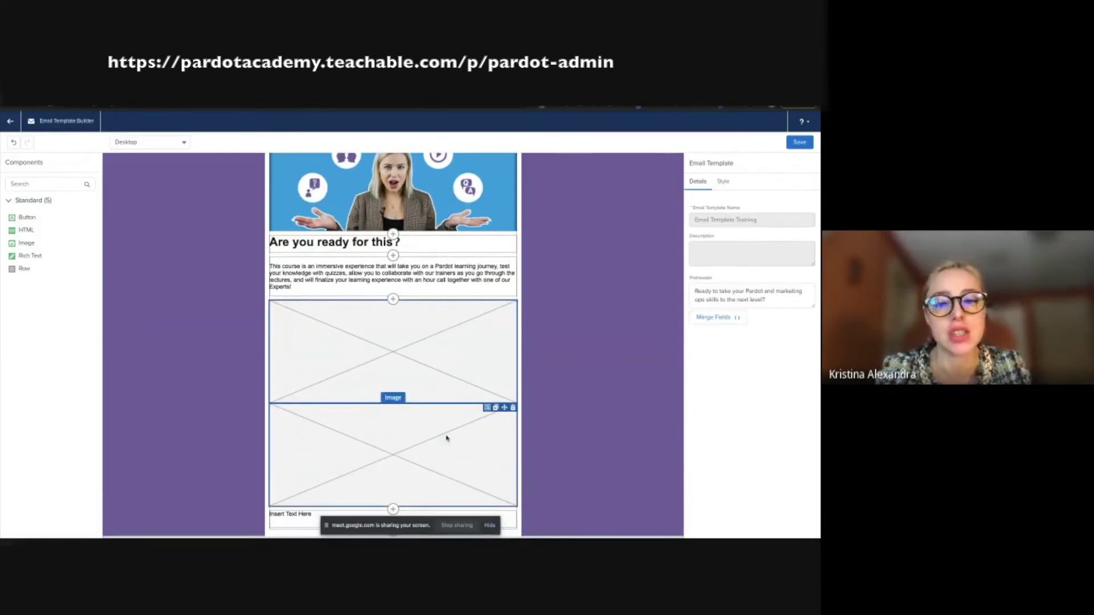
Step: Delete both empty Image components below the course description
{"action": "left_click", "coordinate": [513, 408]}
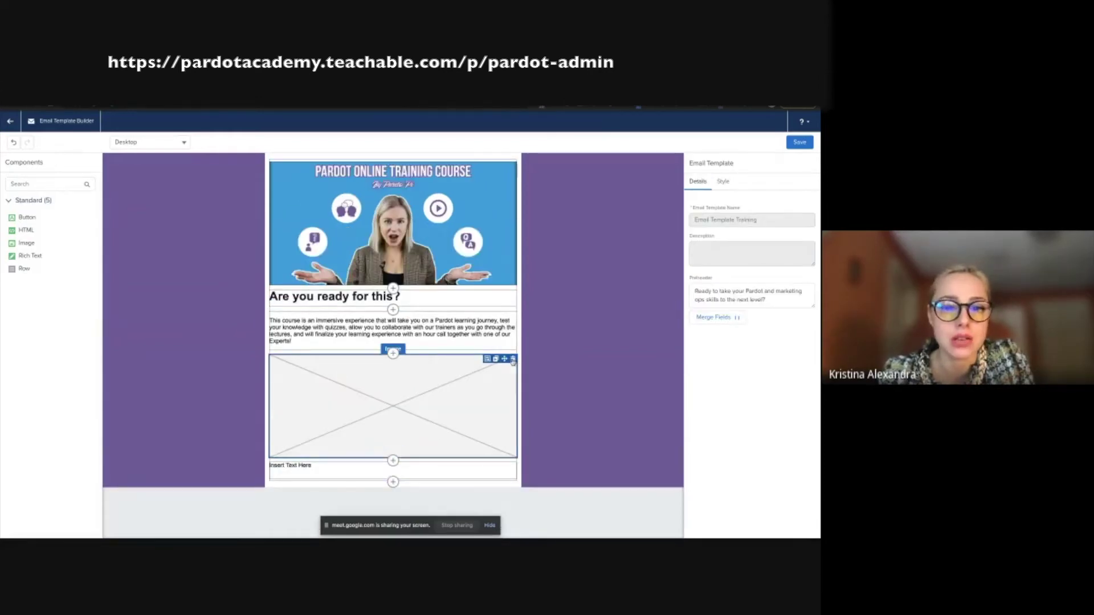
{"action": "left_click", "coordinate": [513, 359]}
{"action": "left_click", "coordinate": [513, 358]}
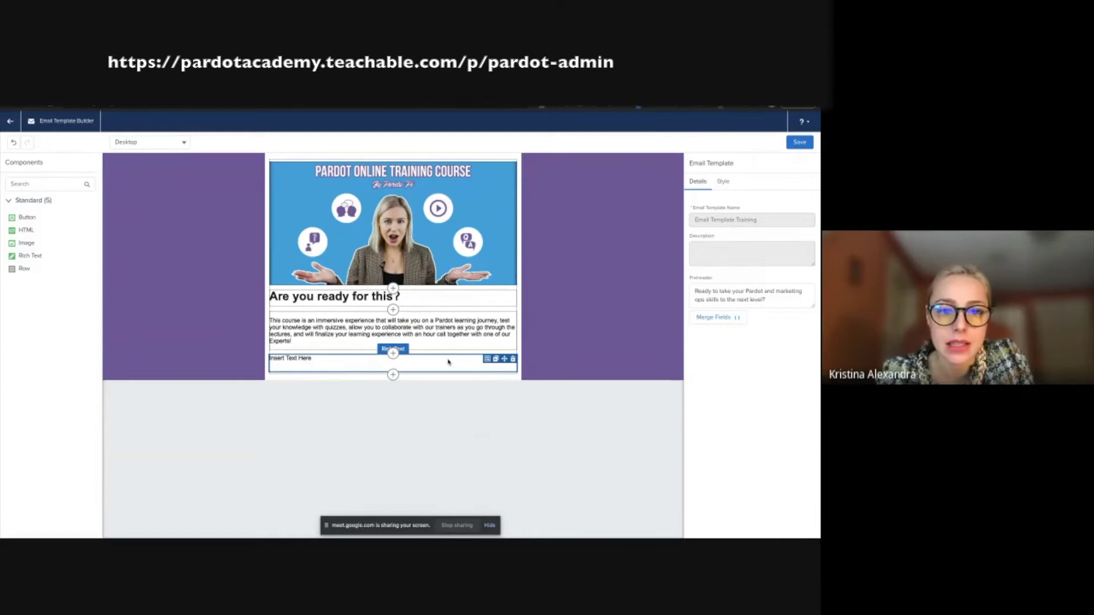
{"action": "left_click", "coordinate": [430, 365]}
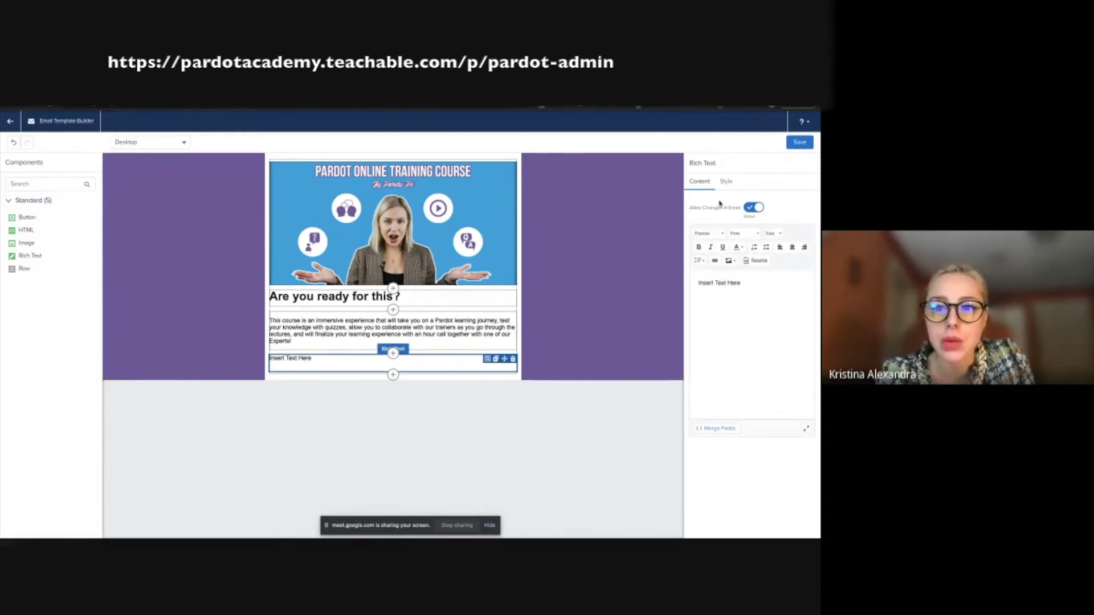
{"action": "left_click", "coordinate": [725, 182]}
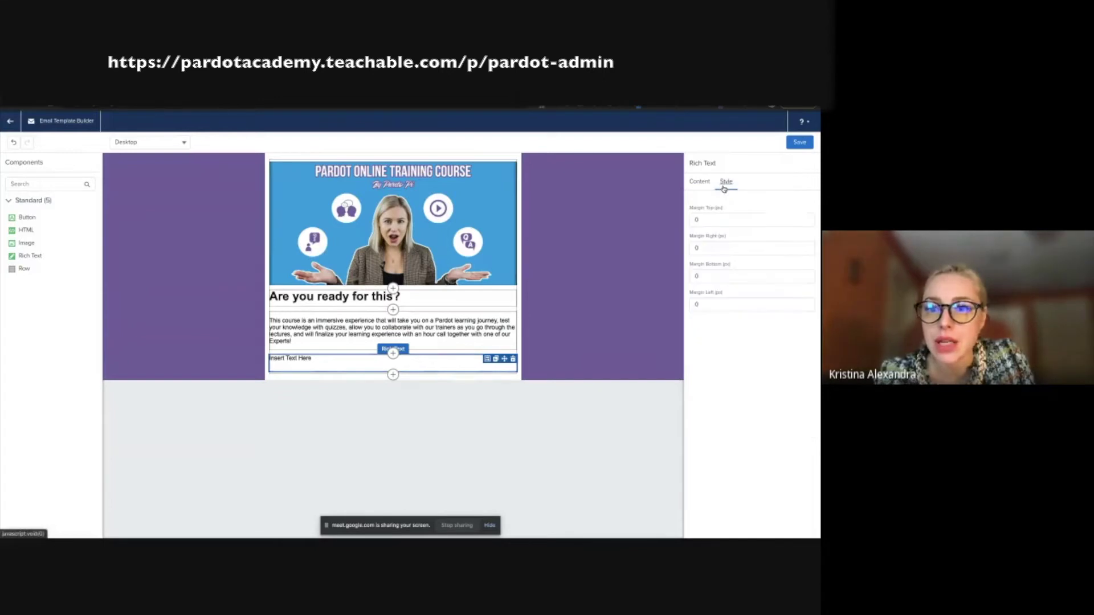
{"action": "left_click", "coordinate": [700, 183]}
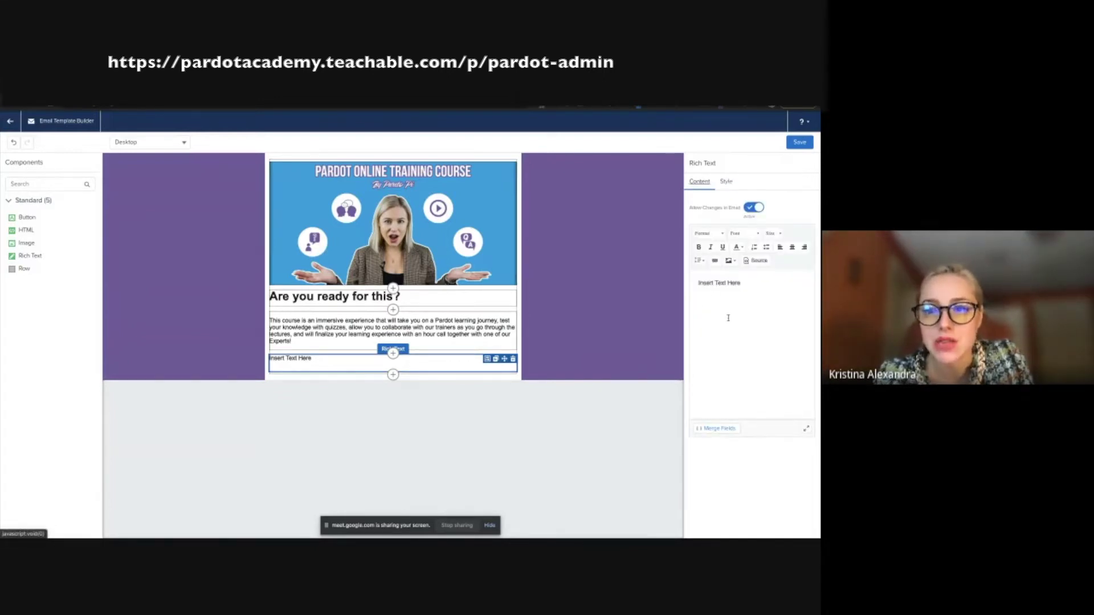
Step: Add a "Hi" greeting line above the course description paragraph and open the merge field selection
{"action": "left_click", "coordinate": [411, 340]}
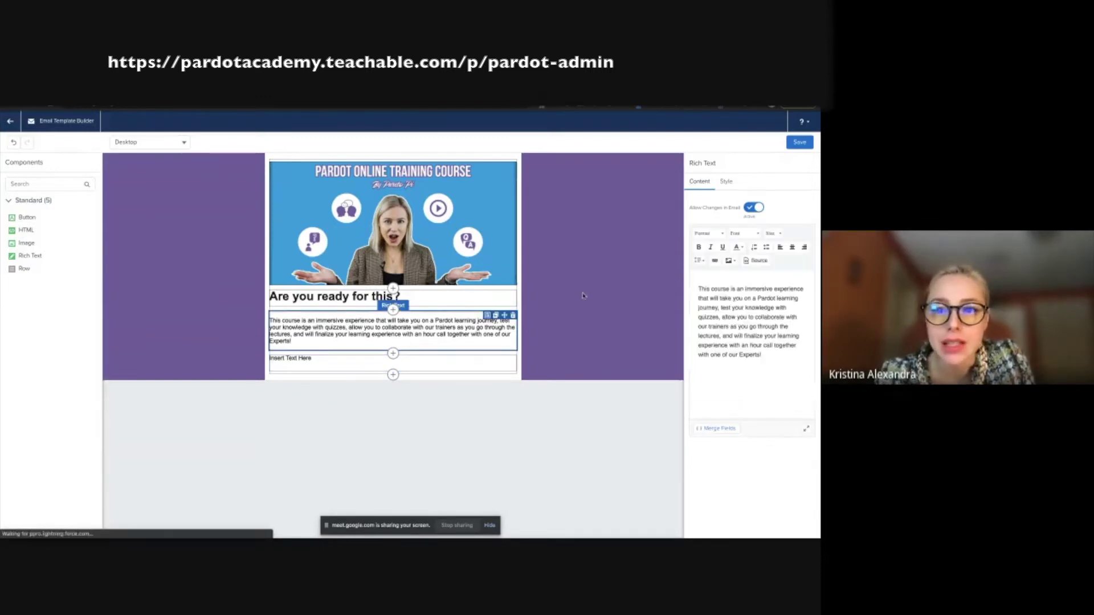
{"action": "left_click", "coordinate": [696, 286]}
{"action": "key", "text": "Return"}
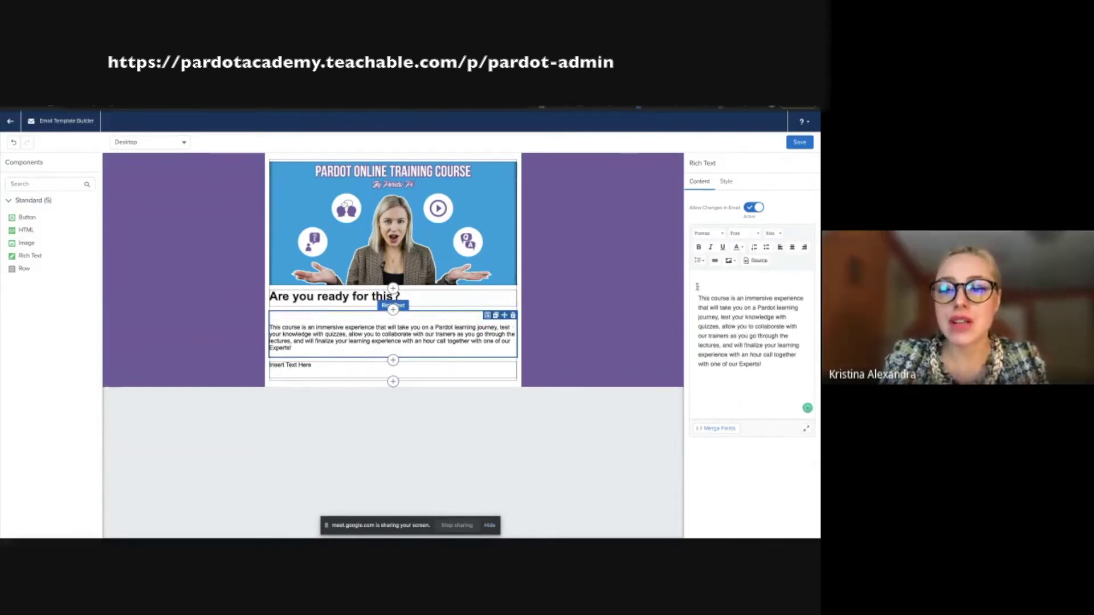
{"action": "key", "text": "Return"}
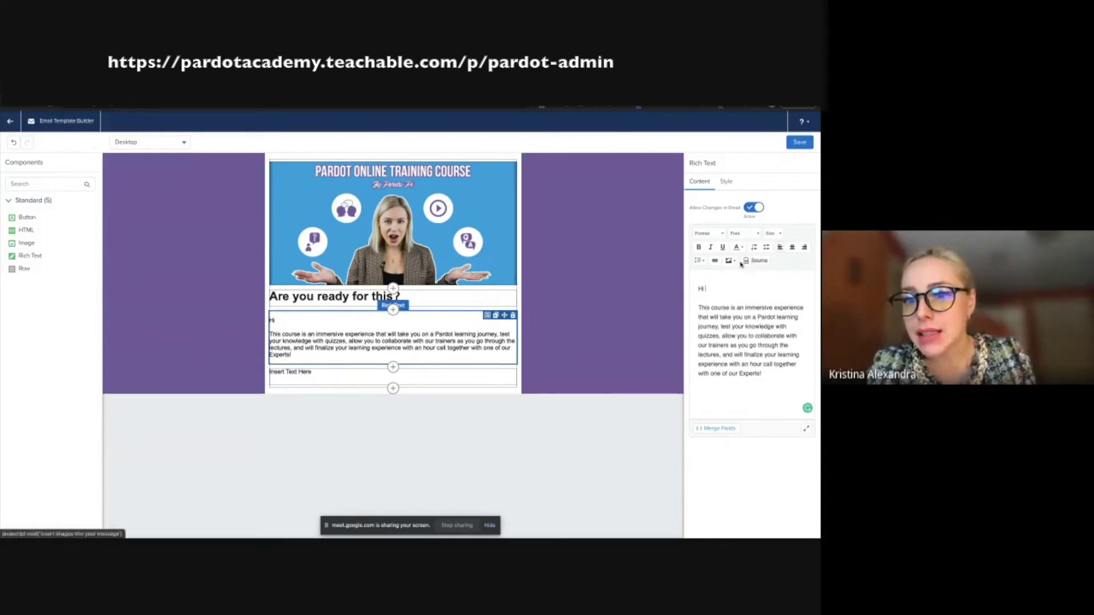
{"action": "left_click", "coordinate": [712, 430]}
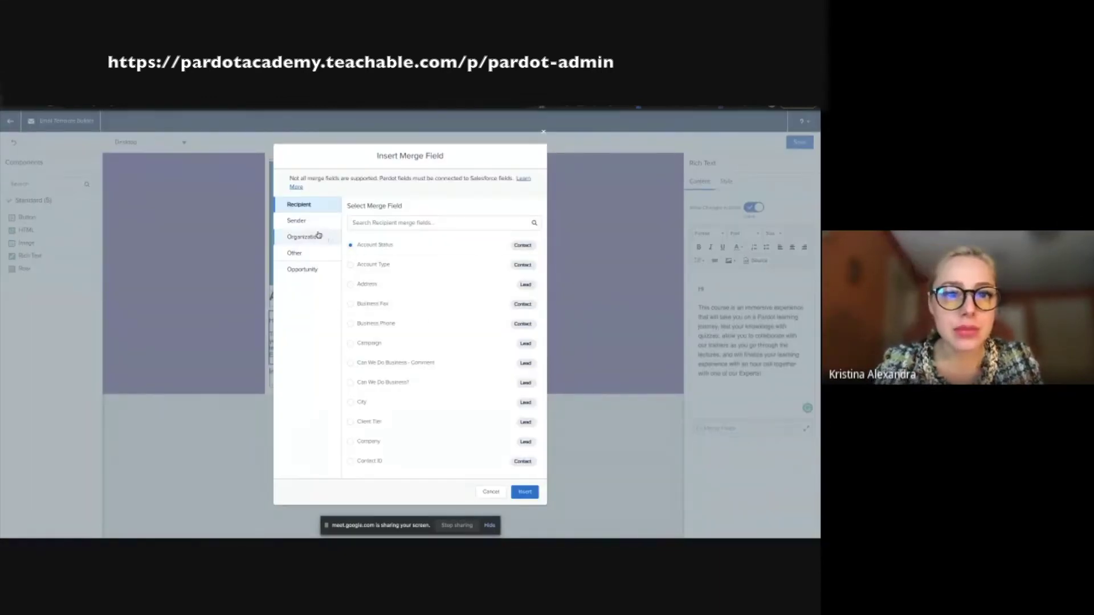
Step: Find the recipient's First Name merge field and browse the available Opportunity merge fields
{"action": "left_click", "coordinate": [385, 219]}
{"action": "type", "text": "fir"}
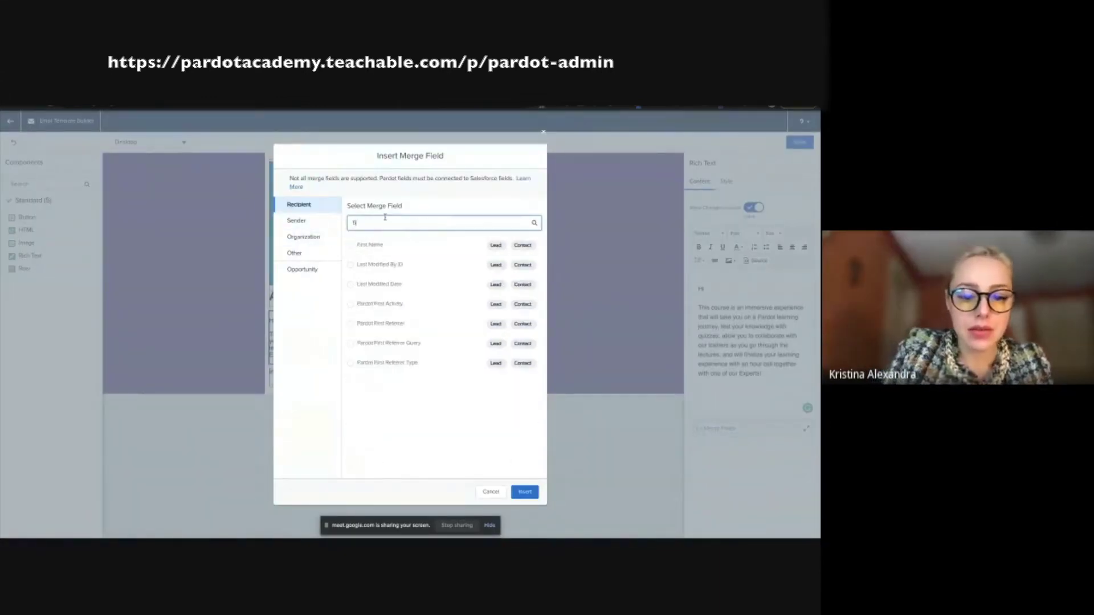
{"action": "left_click", "coordinate": [382, 245]}
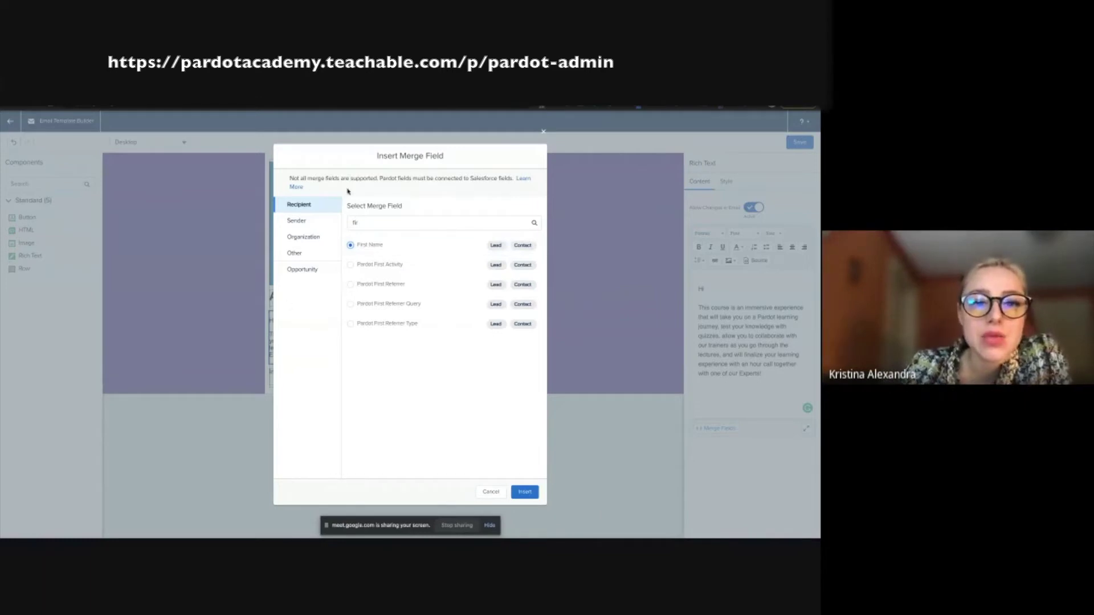
{"action": "left_click", "coordinate": [307, 270]}
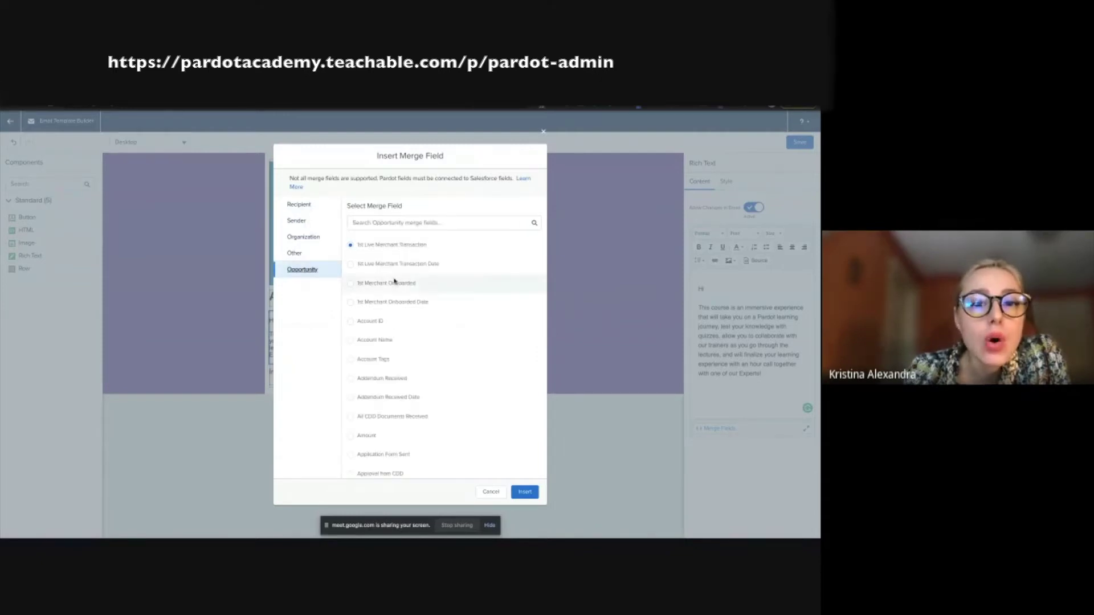
{"action": "scroll", "coordinate": [391, 296], "scroll_direction": "down", "scroll_amount": 3}
{"action": "scroll", "coordinate": [388, 295], "scroll_direction": "up", "scroll_amount": 3}
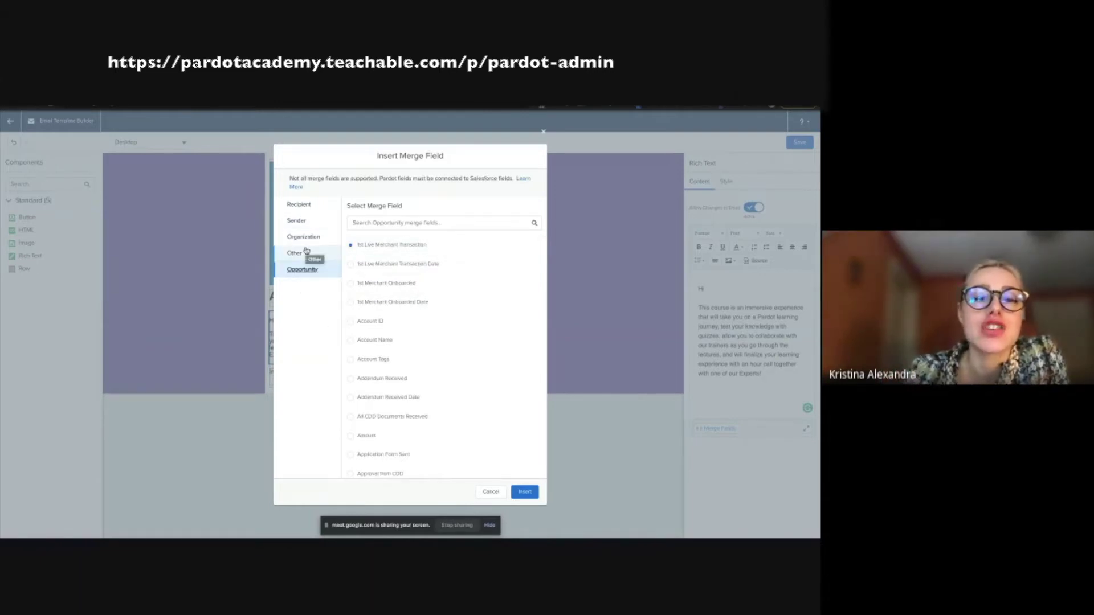
Step: Insert the recipient's First Name merge field after "Hi" and end the greeting with a comma
{"action": "left_click", "coordinate": [300, 204]}
{"action": "left_click", "coordinate": [374, 224]}
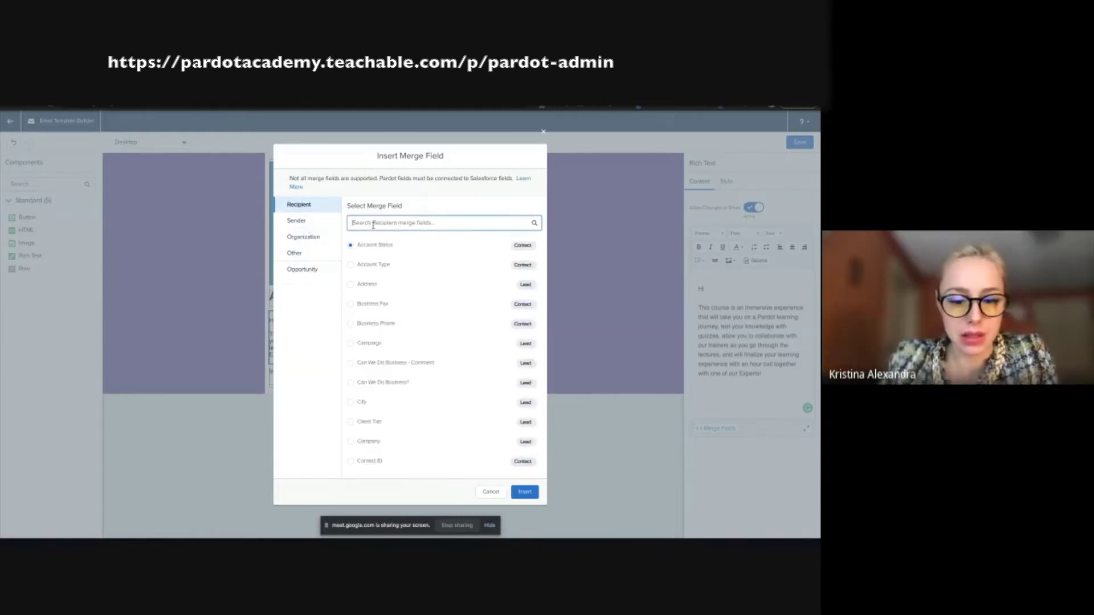
{"action": "type", "text": "fir"}
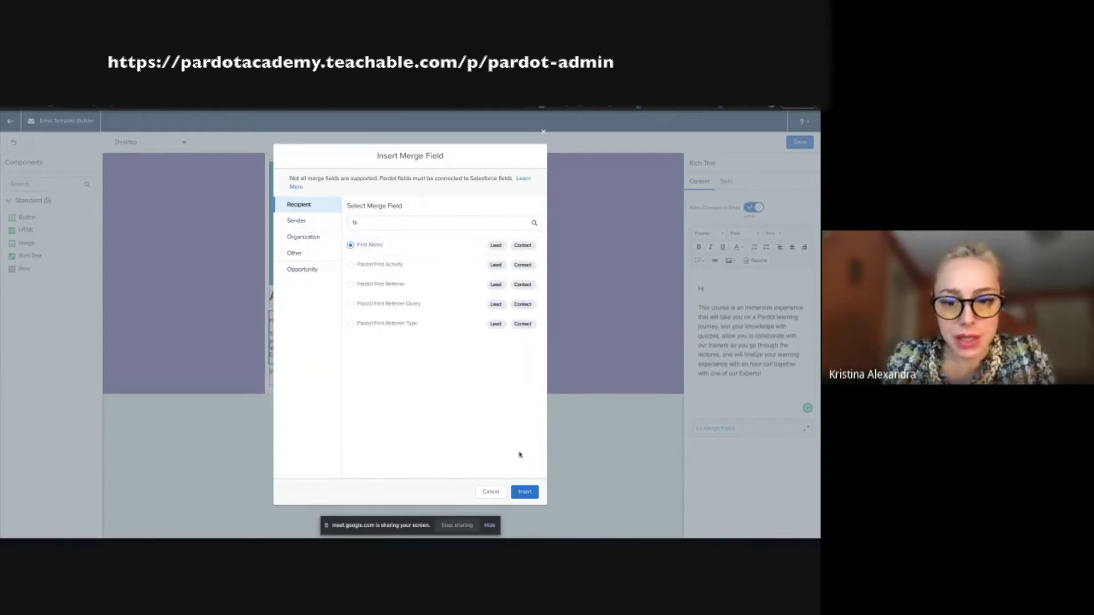
{"action": "left_click", "coordinate": [524, 491]}
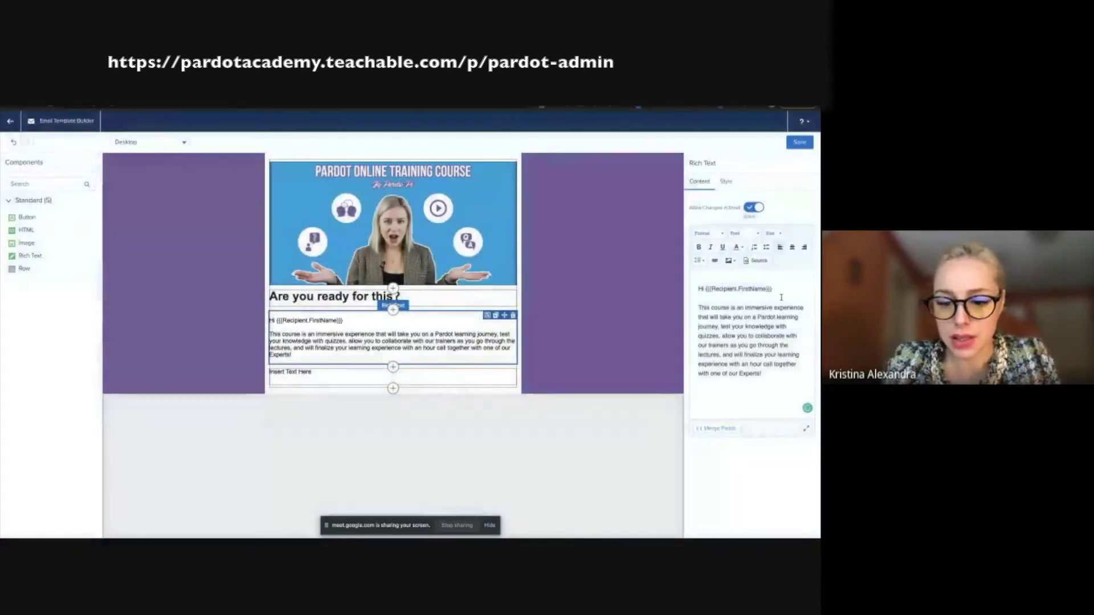
{"action": "type", "text": ","}
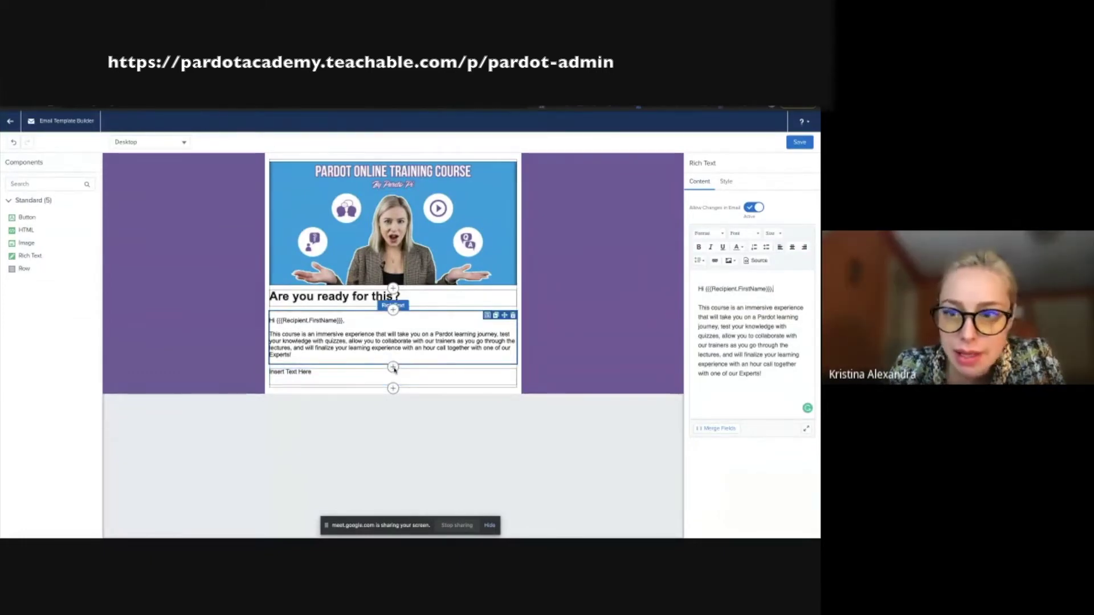
Step: Add a Row component between the course description and the placeholder text, and split it into two columns
{"action": "left_click", "coordinate": [393, 367]}
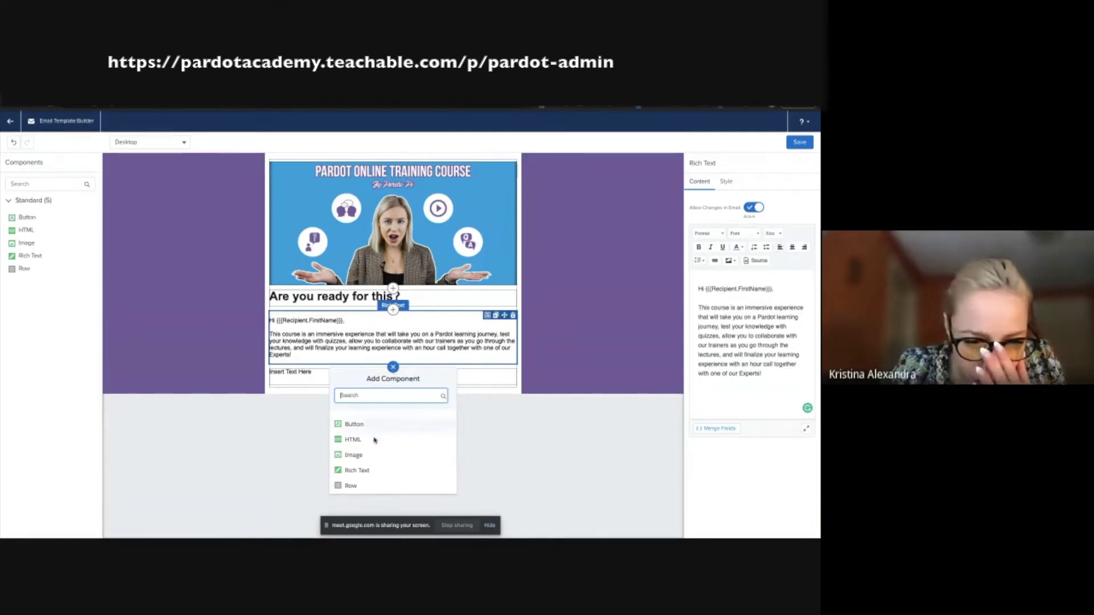
{"action": "left_click", "coordinate": [356, 487]}
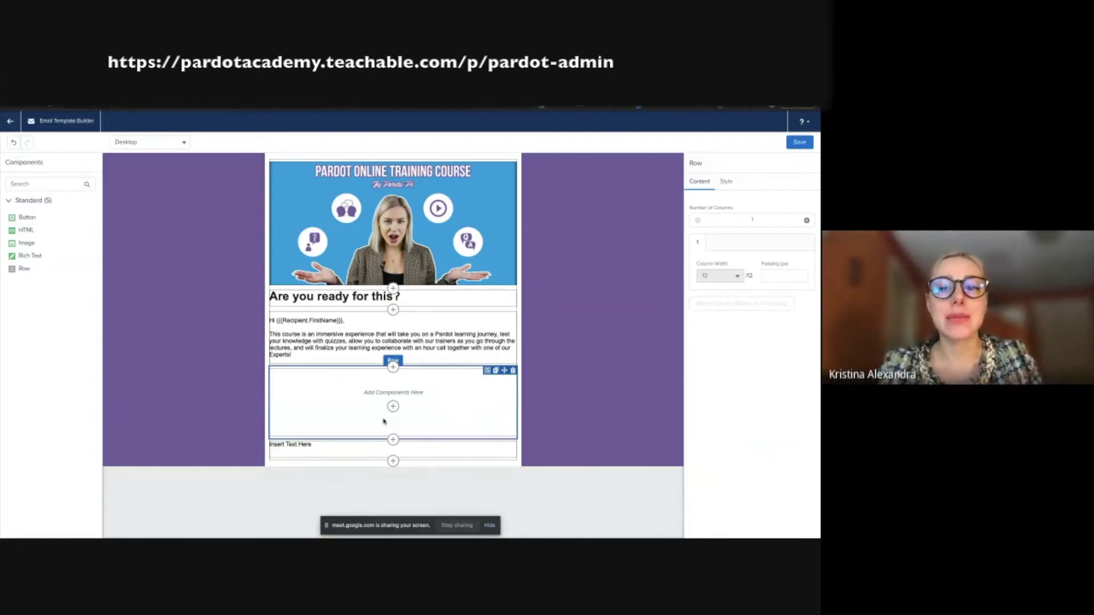
{"action": "left_click", "coordinate": [392, 368]}
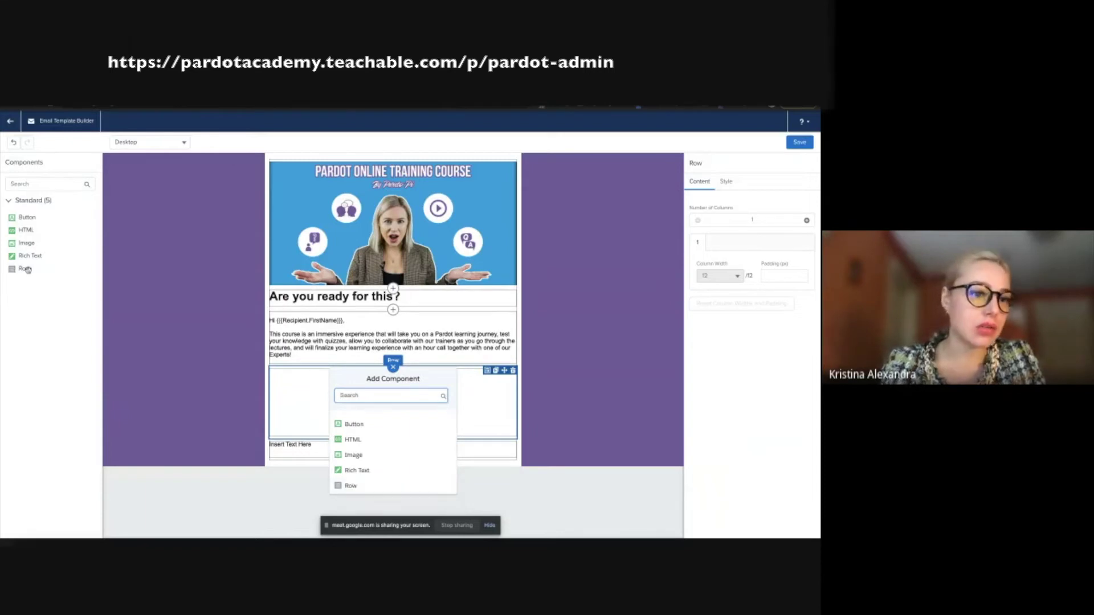
{"action": "left_click", "coordinate": [476, 391]}
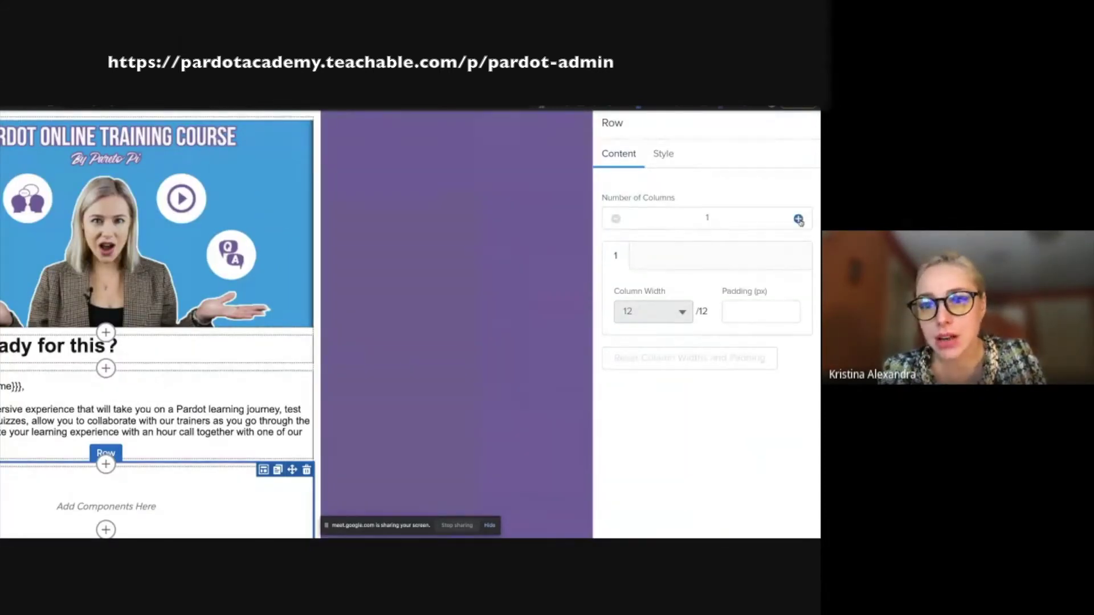
{"action": "left_click", "coordinate": [799, 219]}
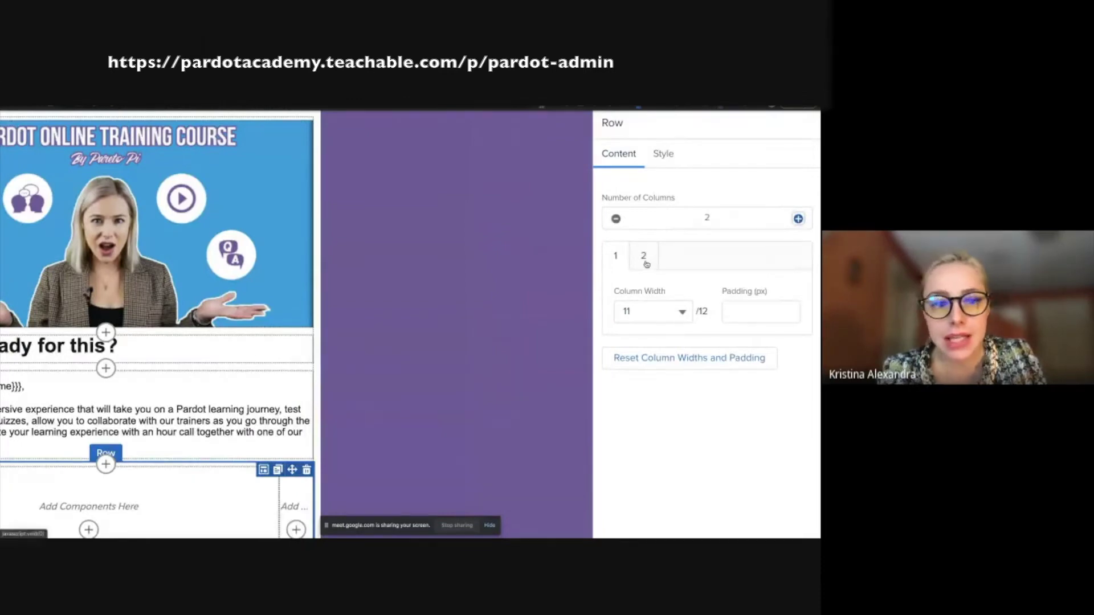
{"action": "scroll", "coordinate": [647, 264], "scroll_direction": "down", "scroll_amount": 5}
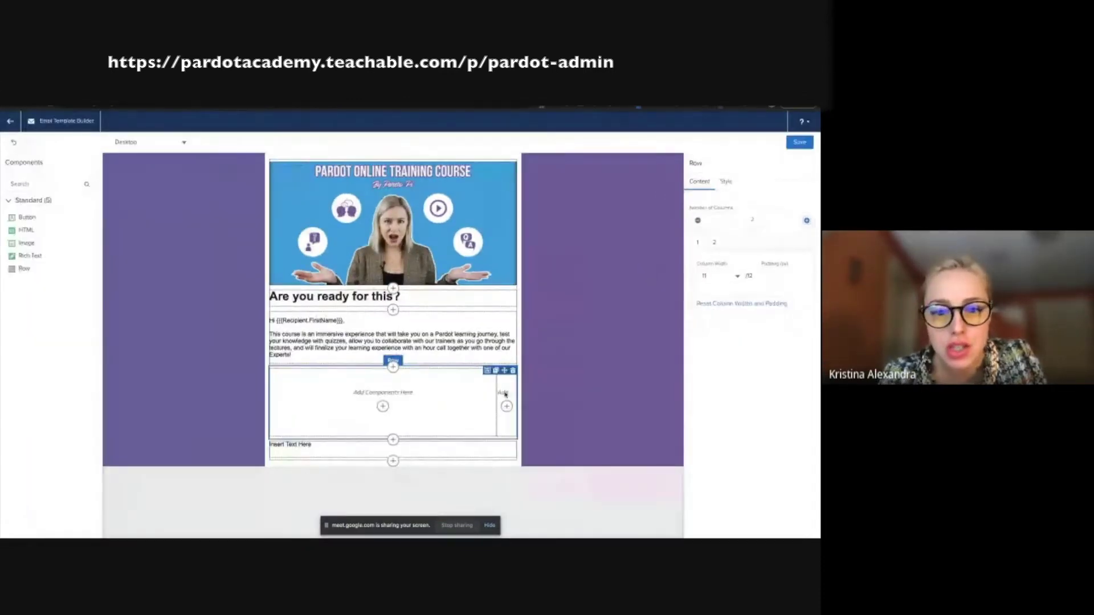
Step: Try a six-column layout for the row, check the individual column widths, and return it to two columns
{"action": "left_click", "coordinate": [807, 220]}
{"action": "left_click", "coordinate": [807, 220]}
{"action": "left_click", "coordinate": [806, 220]}
{"action": "left_click", "coordinate": [806, 220]}
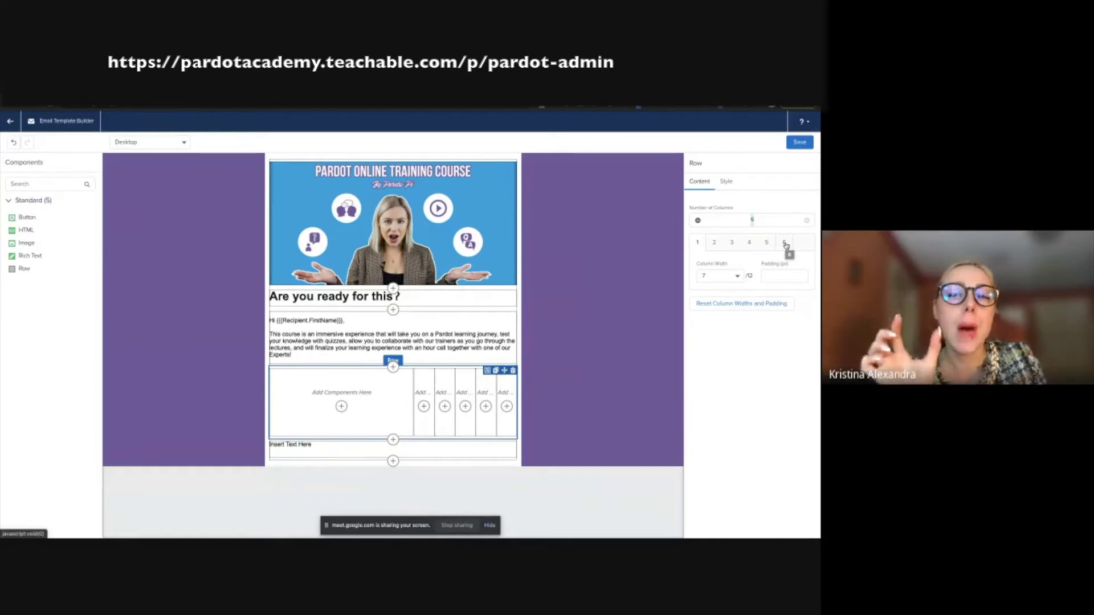
{"action": "left_click", "coordinate": [705, 275]}
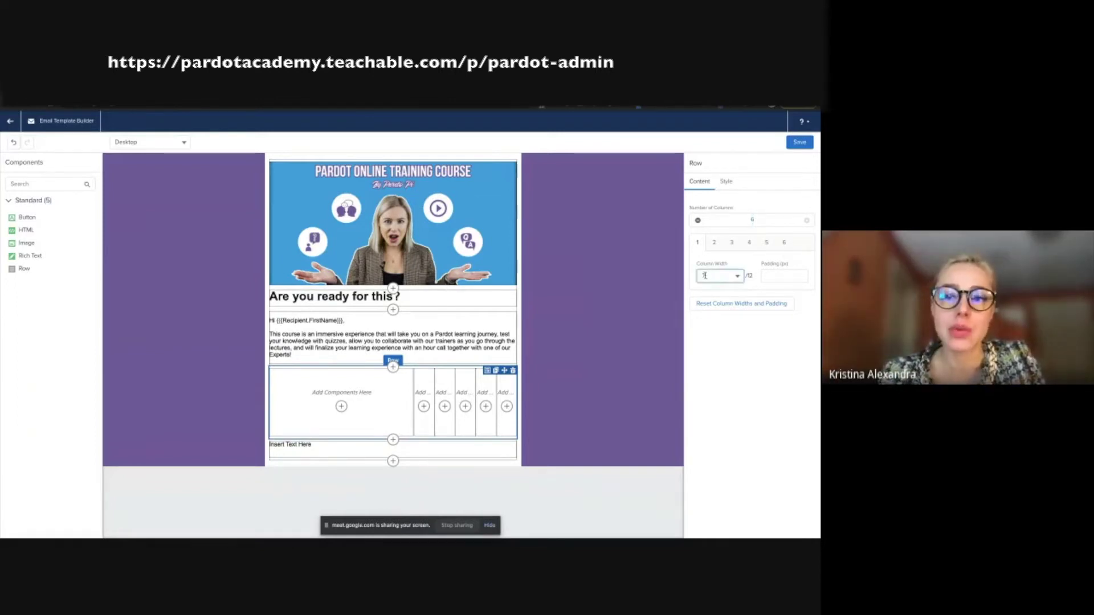
{"action": "left_click", "coordinate": [714, 243]}
{"action": "left_click", "coordinate": [739, 249]}
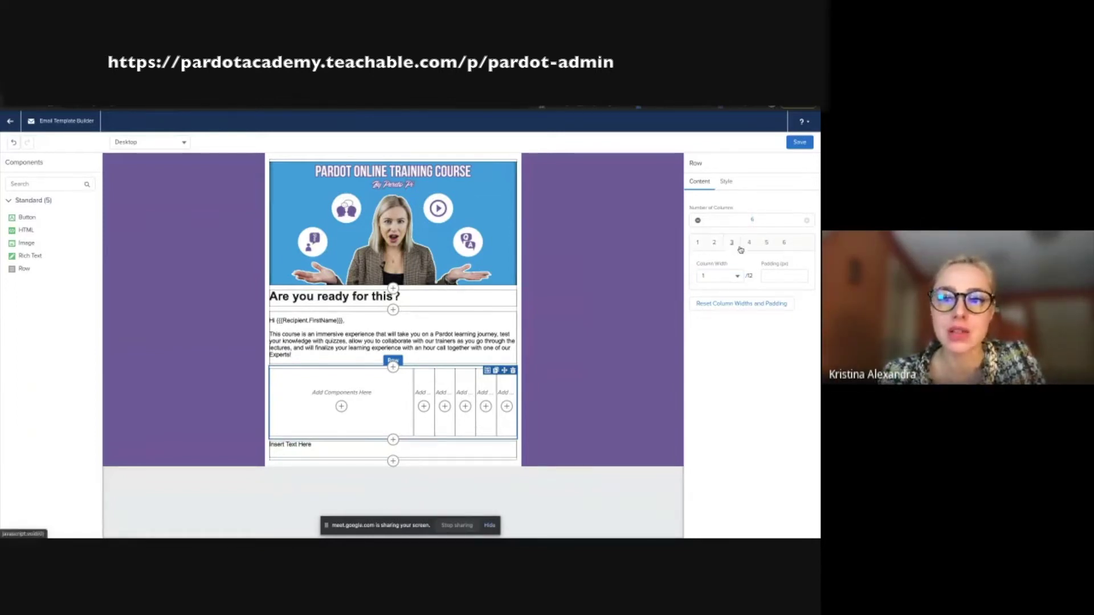
{"action": "left_click", "coordinate": [741, 249]}
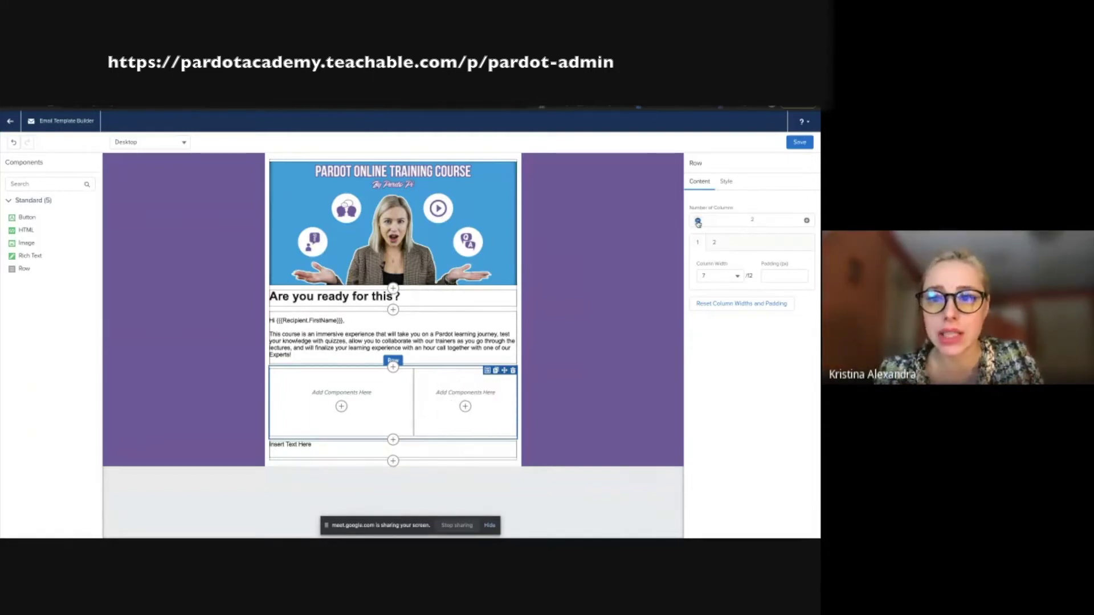
Step: Set the row's first column to a width of 6 out of 12 with 10 px padding
{"action": "left_click", "coordinate": [712, 276]}
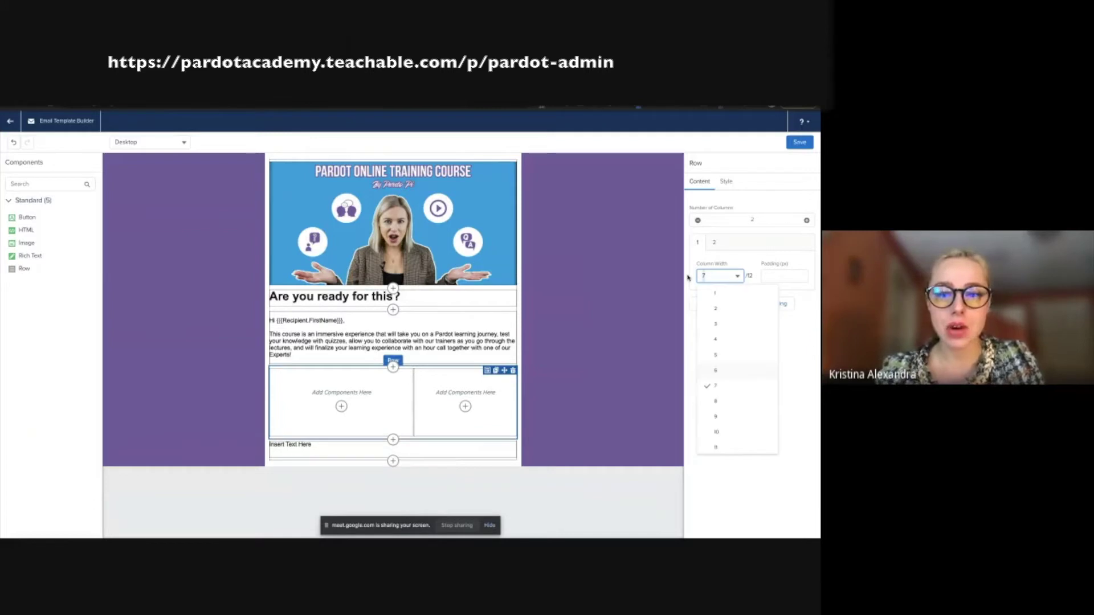
{"action": "left_click", "coordinate": [715, 371]}
{"action": "left_click", "coordinate": [719, 247]}
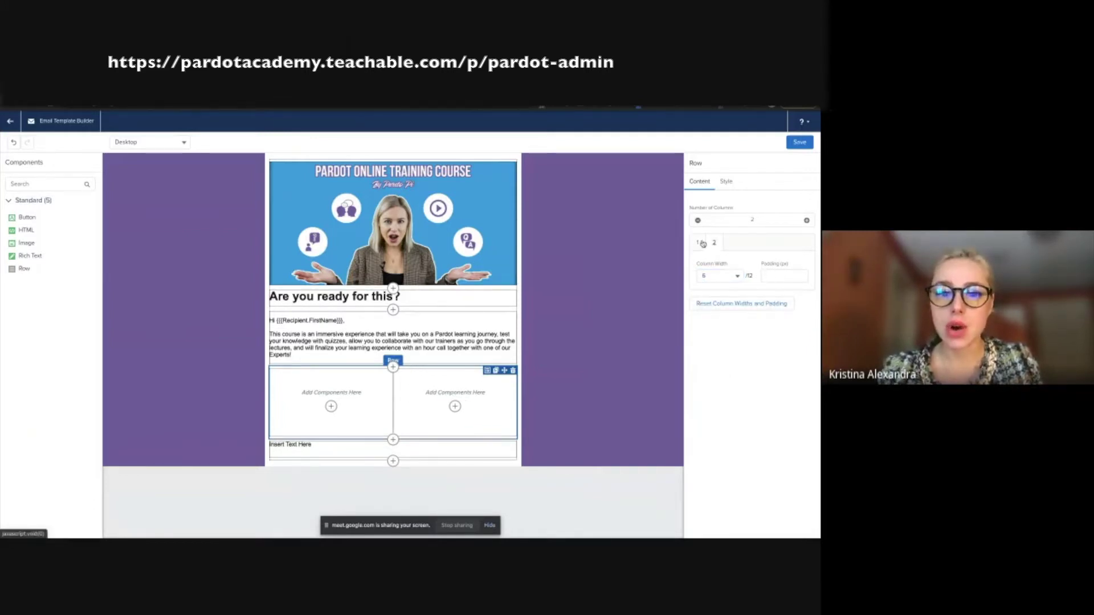
{"action": "left_click", "coordinate": [780, 276]}
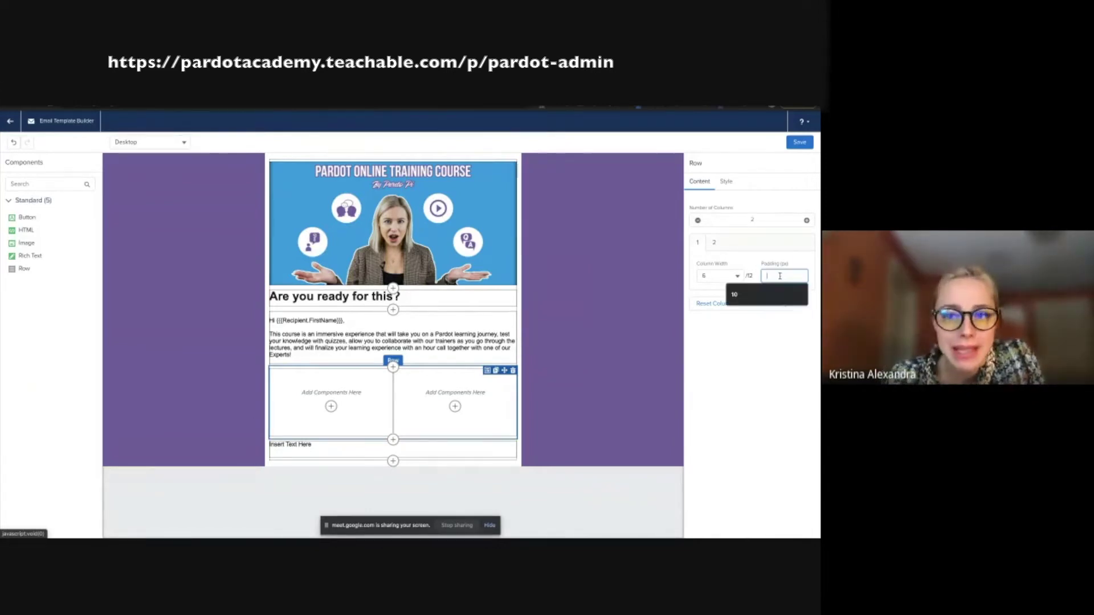
{"action": "left_click", "coordinate": [756, 294]}
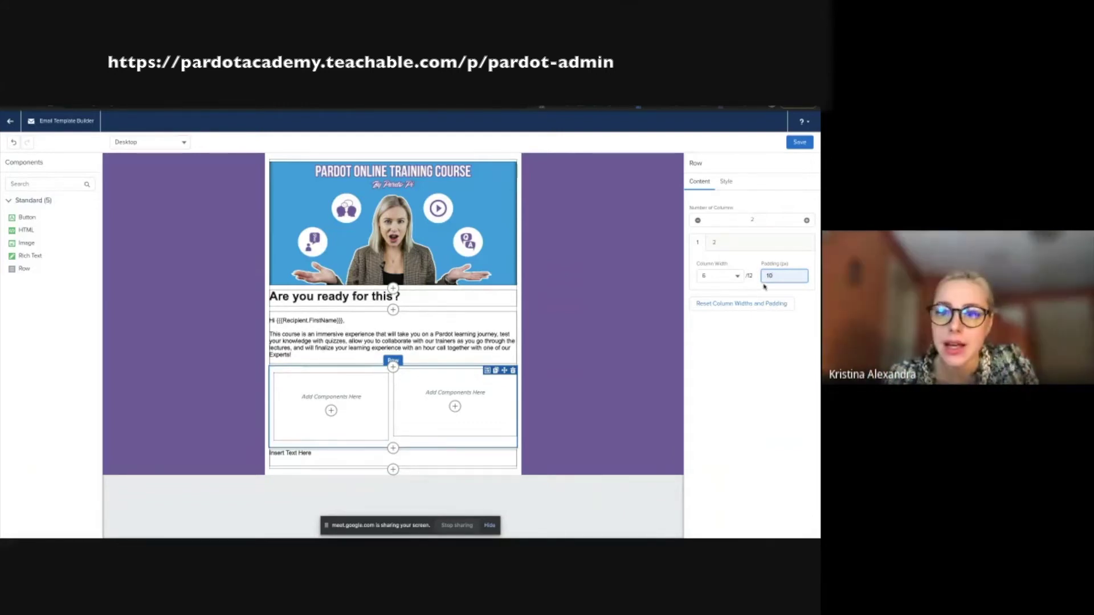
Step: Set the padding of the row's second column to 10 px
{"action": "left_click", "coordinate": [485, 399]}
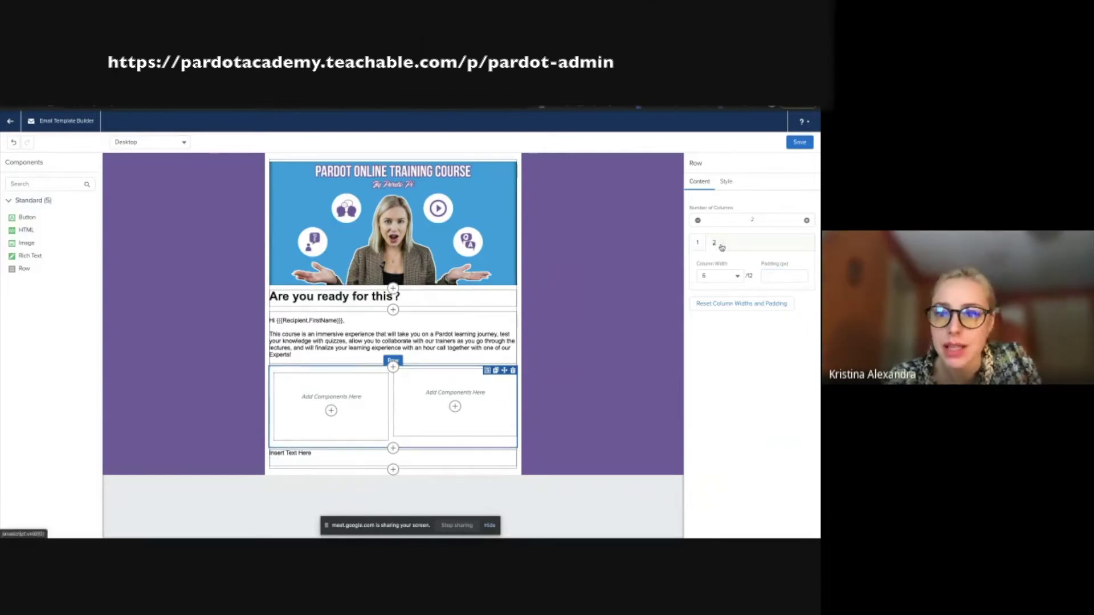
{"action": "double_click", "coordinate": [768, 275]}
{"action": "key", "text": "BackSpace"}
{"action": "left_click", "coordinate": [740, 294]}
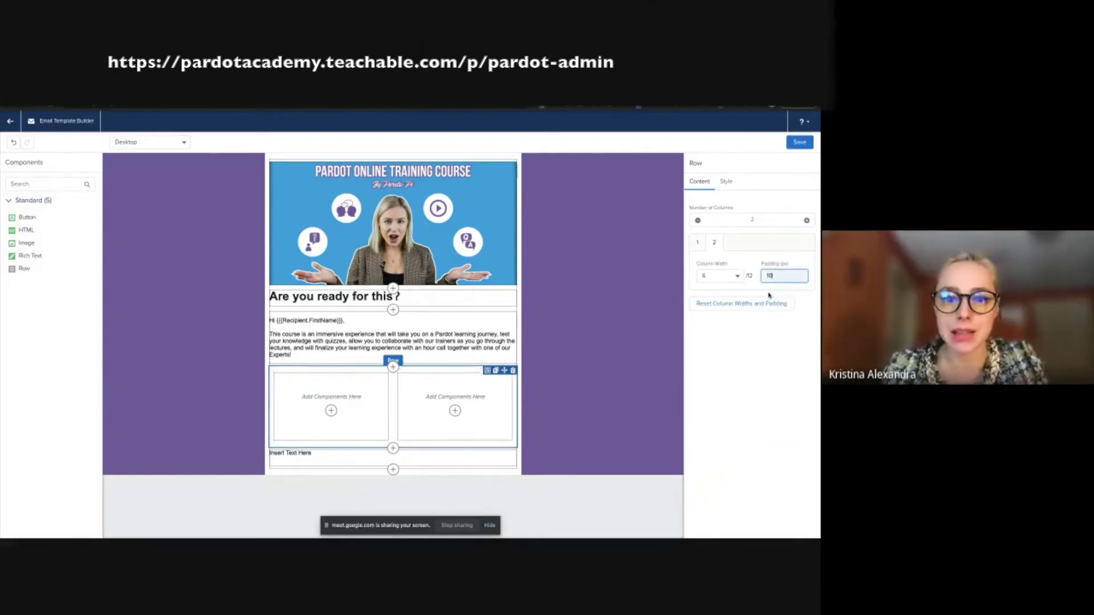
{"action": "left_click", "coordinate": [434, 413]}
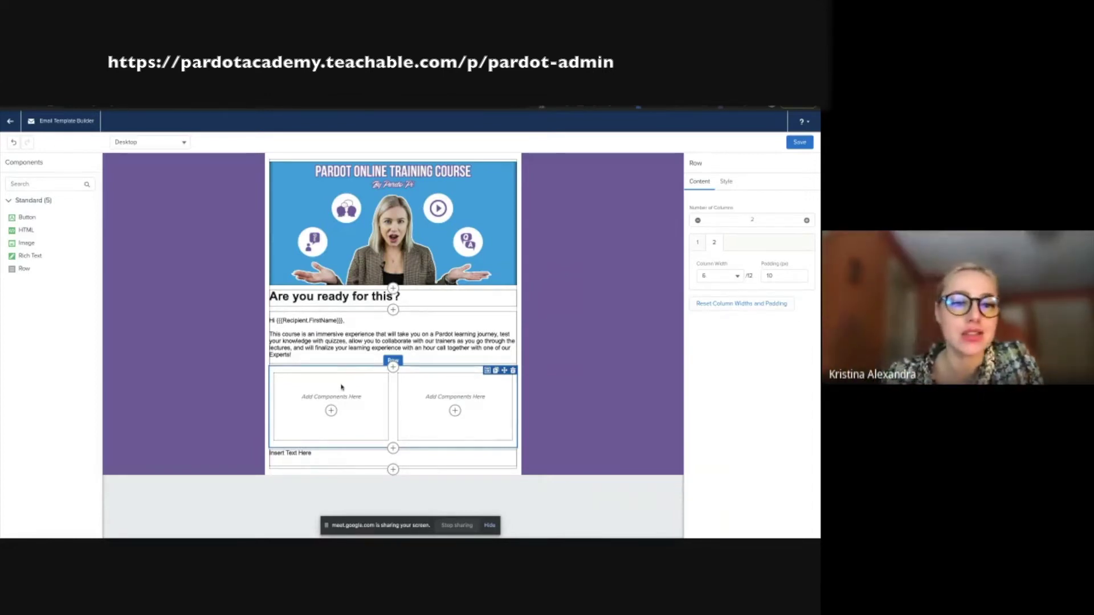
Step: Place an Image component in each of the row's two columns
{"action": "left_click_drag", "start_coordinate": [27, 244], "coordinate": [288, 387]}
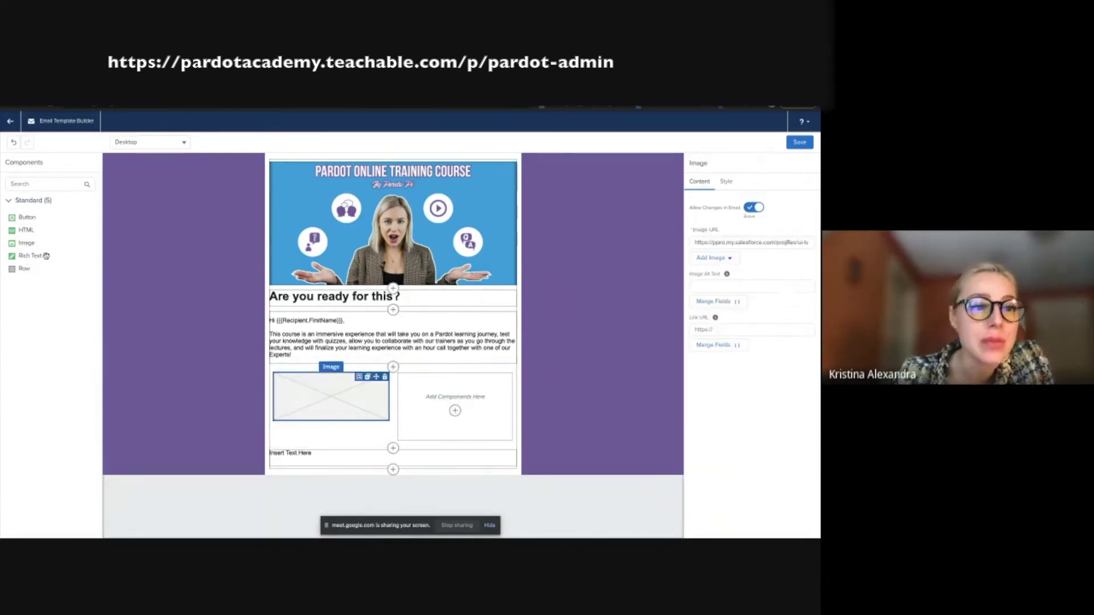
{"action": "left_click_drag", "start_coordinate": [32, 244], "coordinate": [461, 422]}
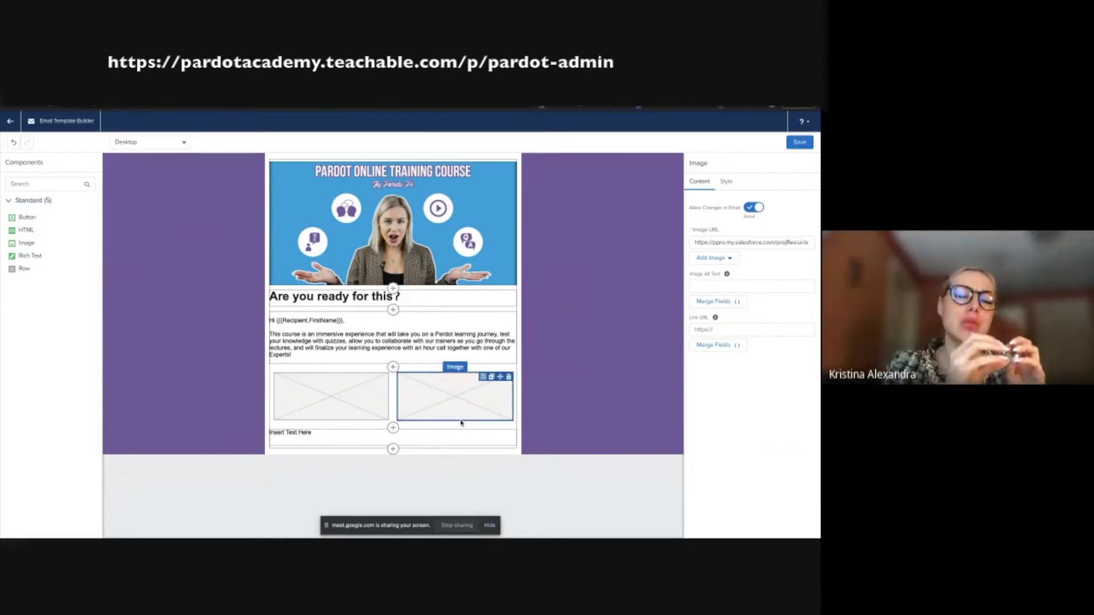
Step: Insert the Managed Services image from Files into the image component in the row's first column
{"action": "left_click", "coordinate": [318, 395]}
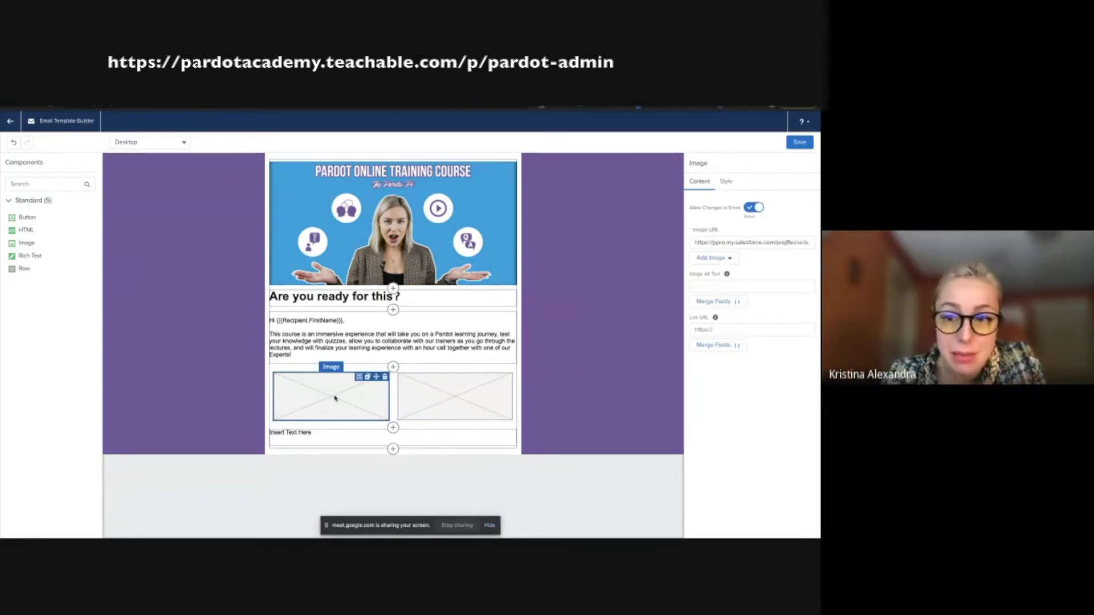
{"action": "left_click", "coordinate": [713, 260]}
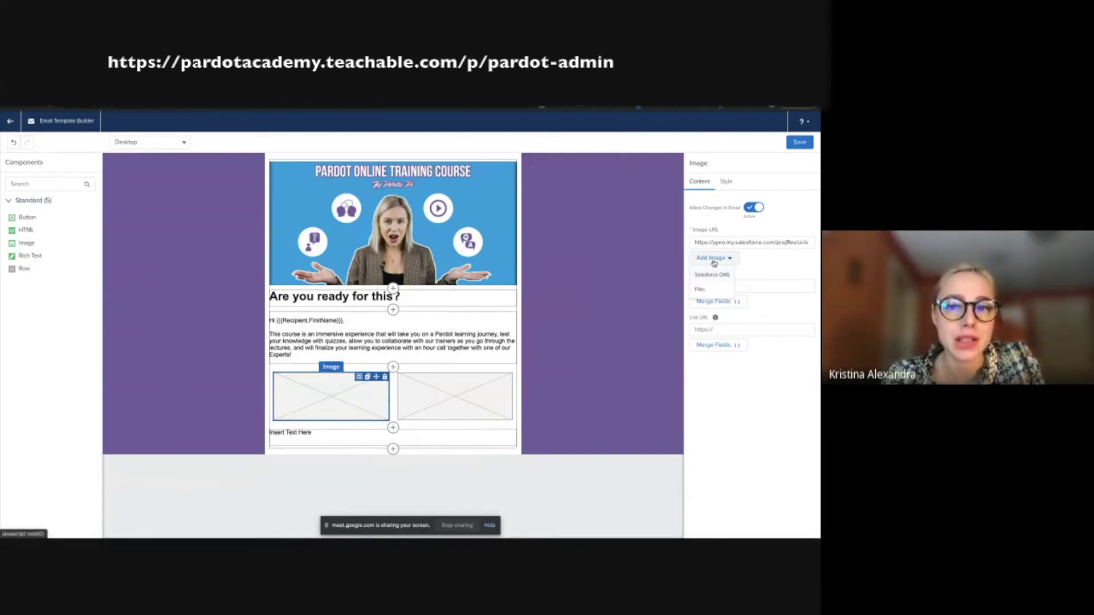
{"action": "left_click", "coordinate": [715, 290]}
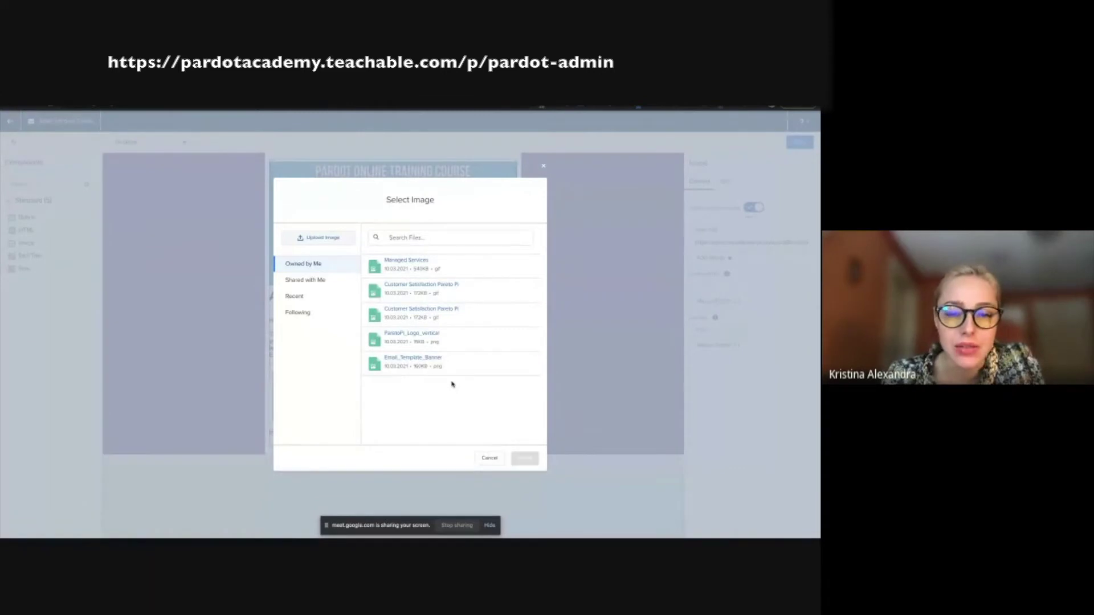
{"action": "left_click", "coordinate": [479, 274]}
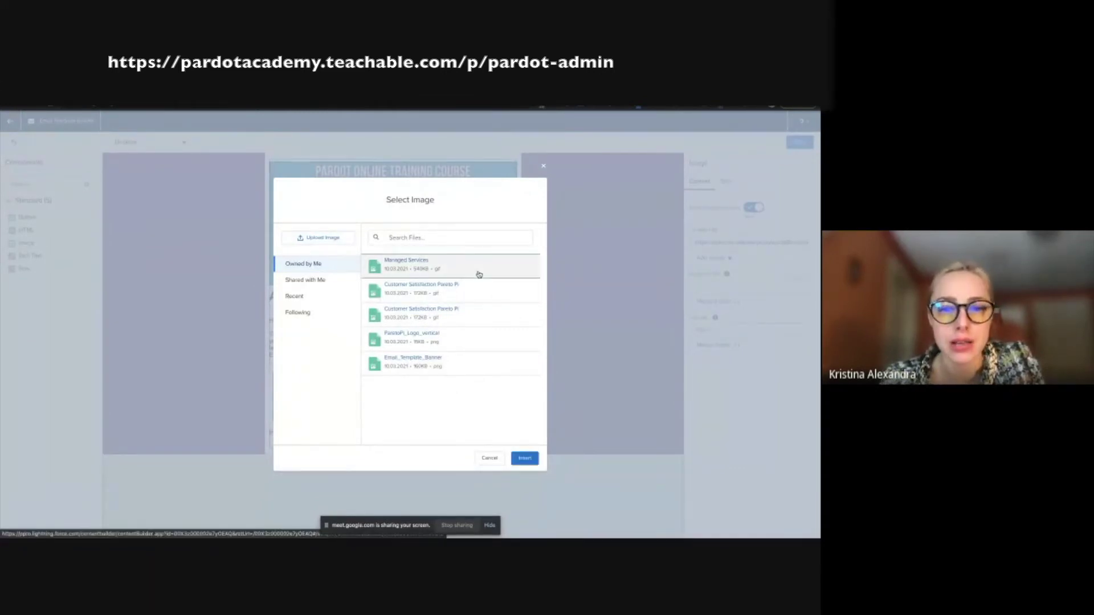
{"action": "left_click", "coordinate": [525, 458]}
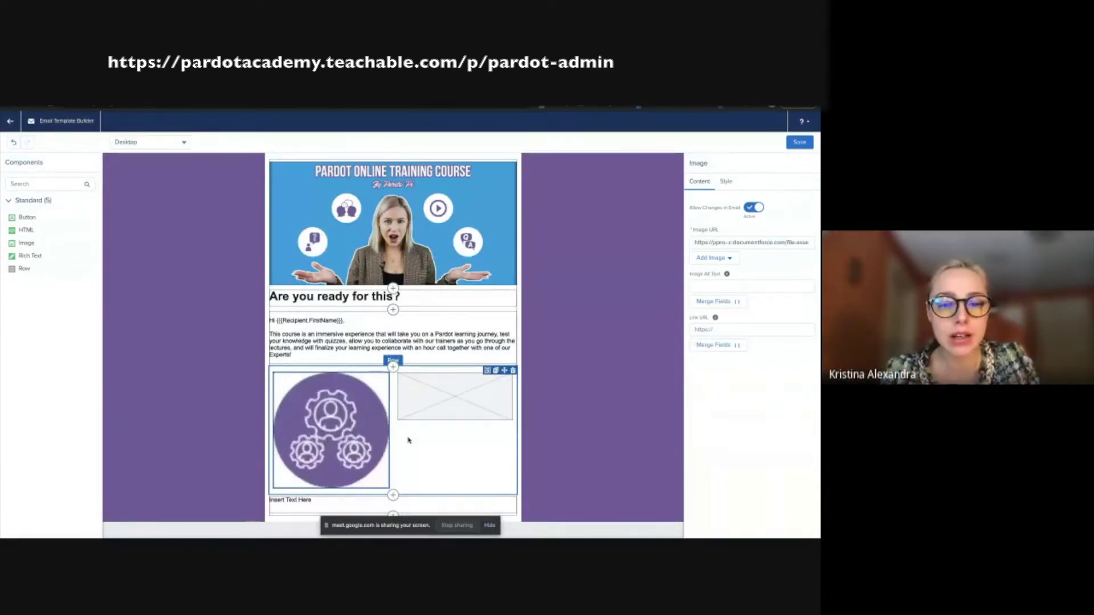
Step: Insert the first Customer Satisfaction image from Files into the image component in the row's second column
{"action": "left_click", "coordinate": [441, 409]}
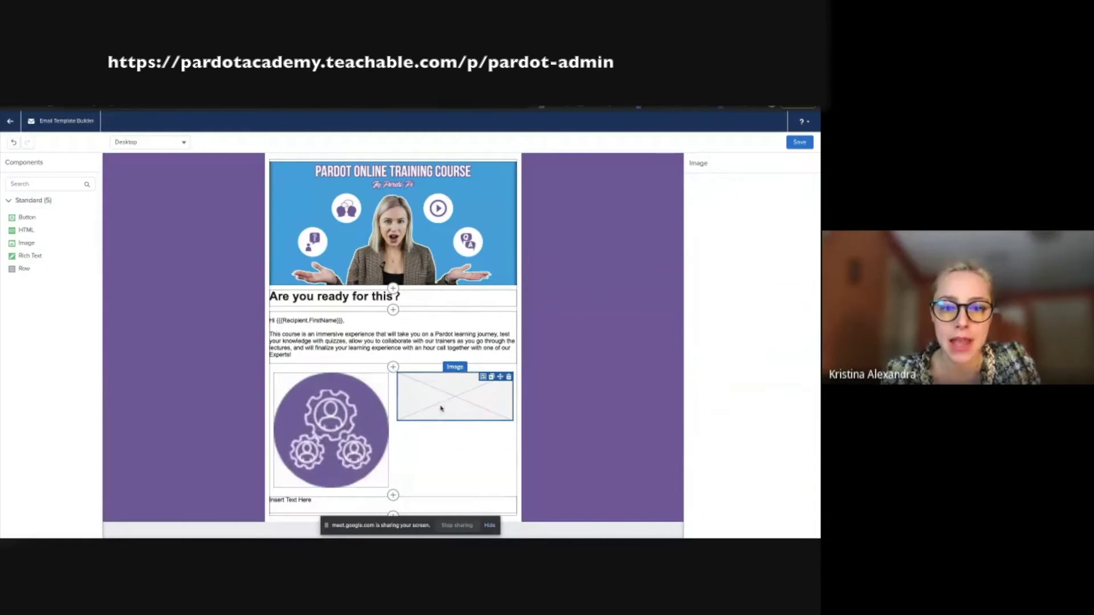
{"action": "left_click", "coordinate": [712, 258]}
{"action": "left_click", "coordinate": [701, 290]}
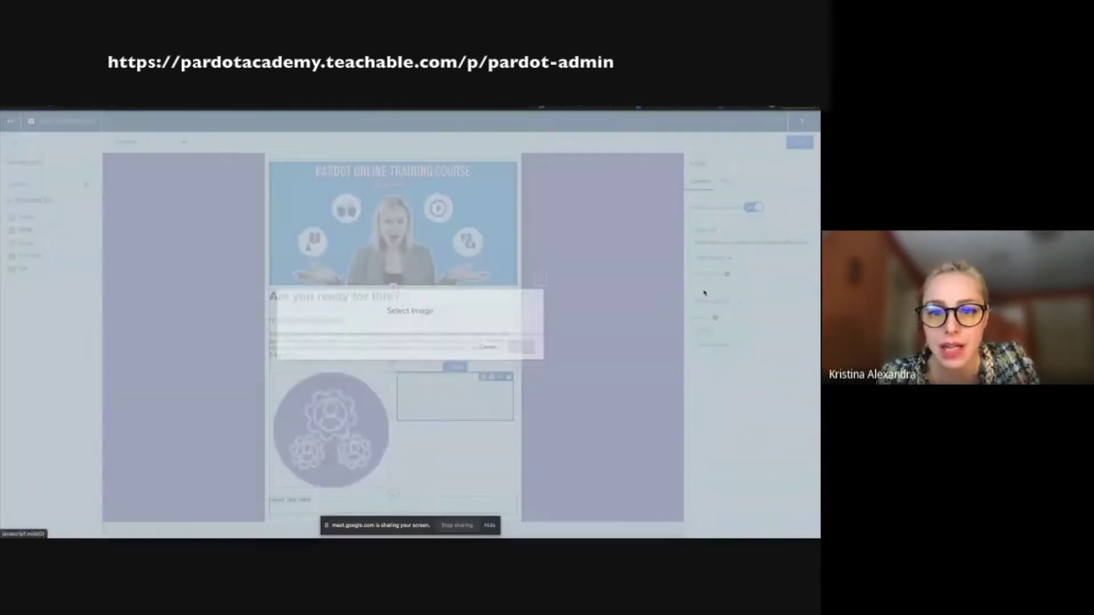
{"action": "left_click", "coordinate": [476, 283]}
{"action": "left_click", "coordinate": [523, 459]}
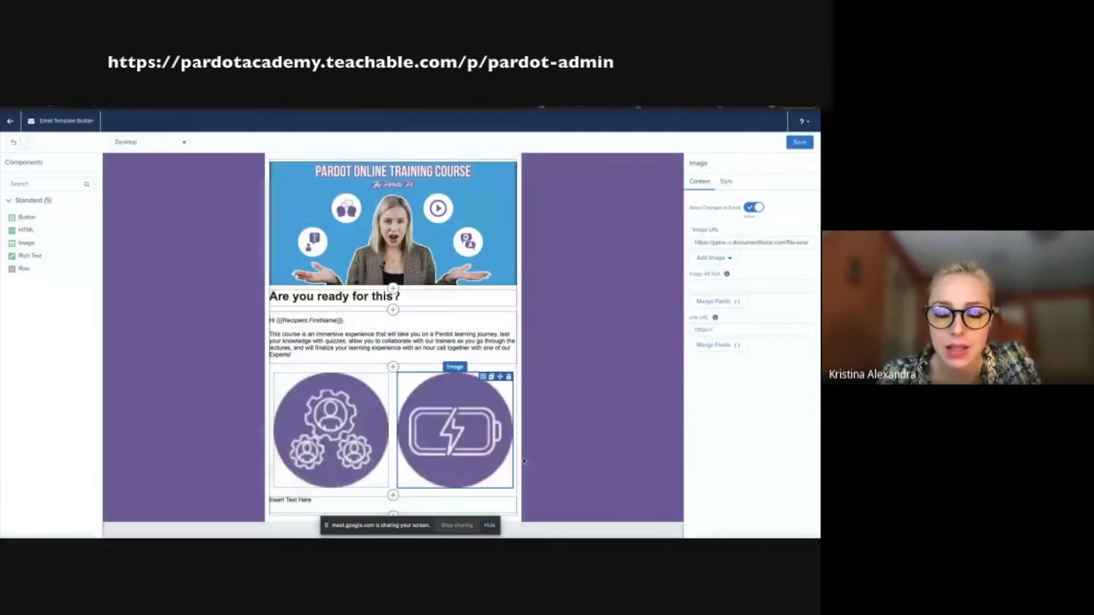
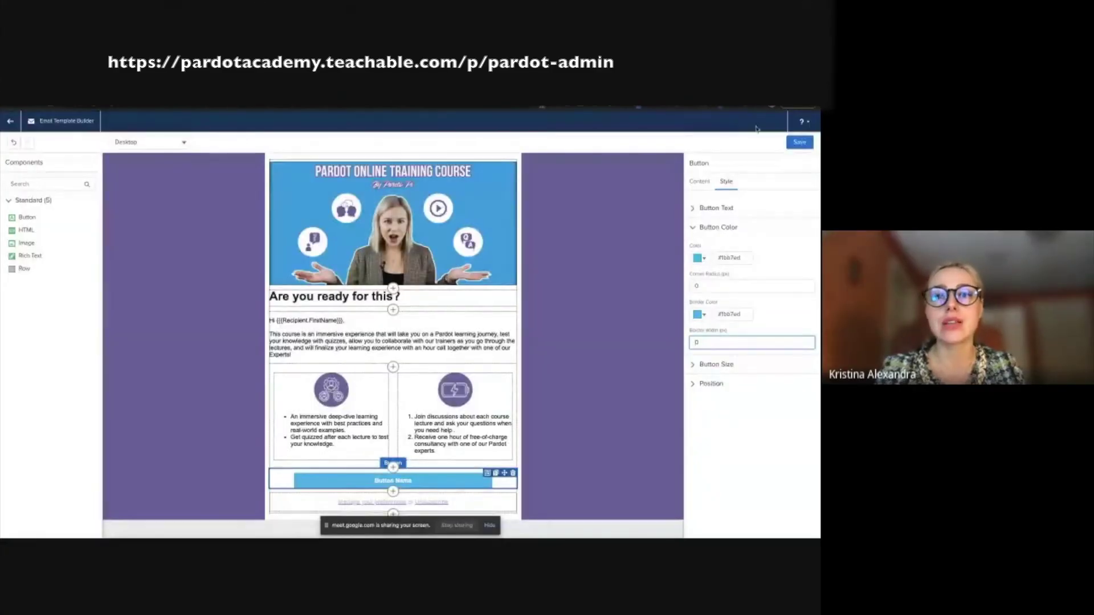
Step: Save the email template and exit the builder to its record page
{"action": "left_click", "coordinate": [793, 141]}
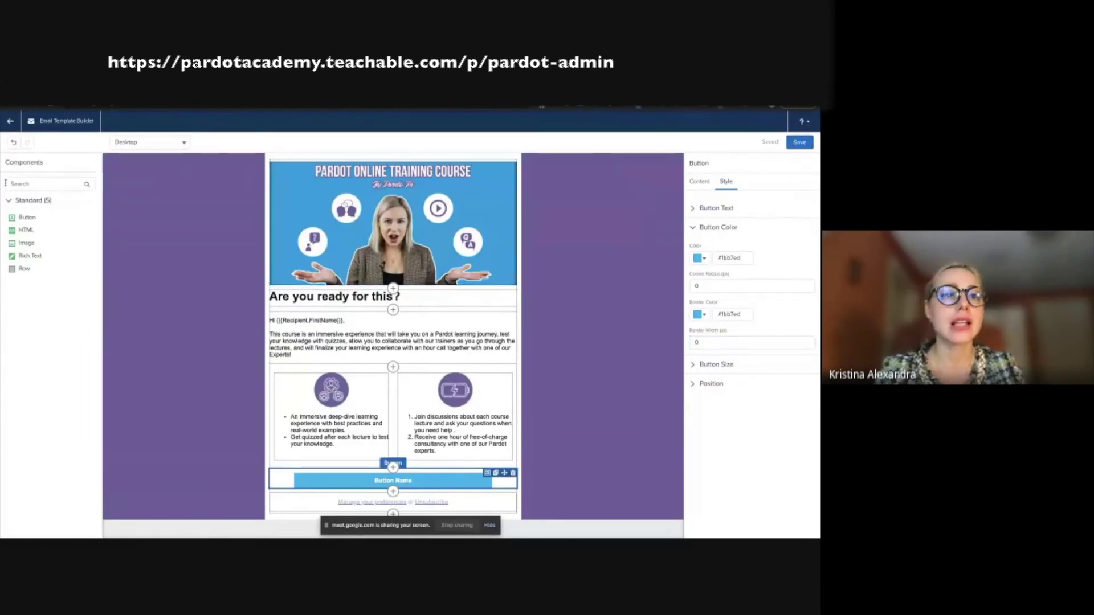
{"action": "left_click", "coordinate": [10, 121]}
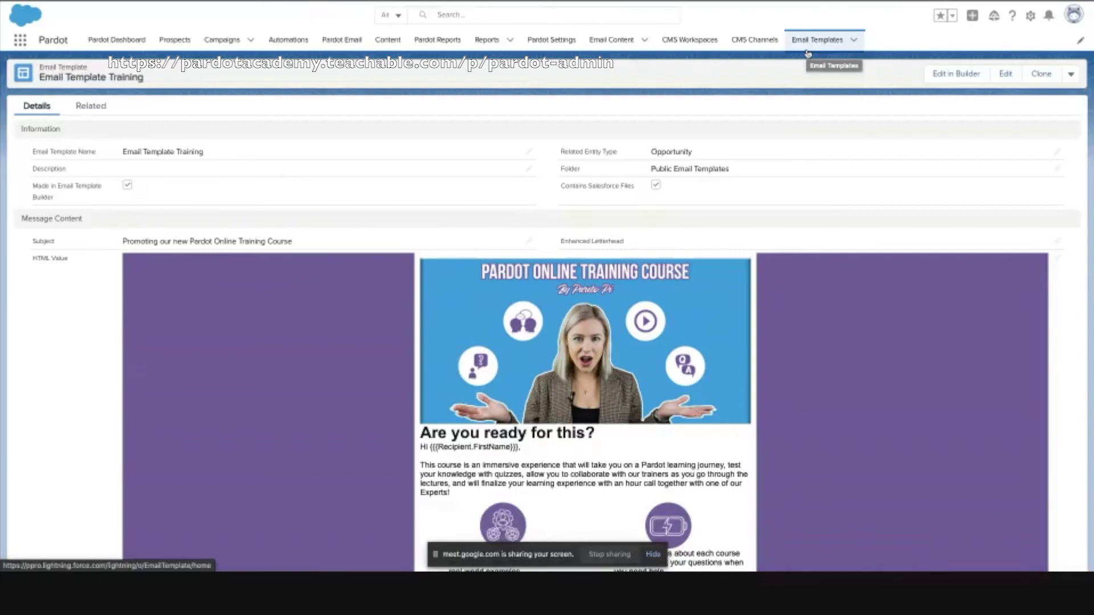
Step: View the contents of the Pardot Email Builder workplace in CMS Workspaces
{"action": "left_click", "coordinate": [690, 40]}
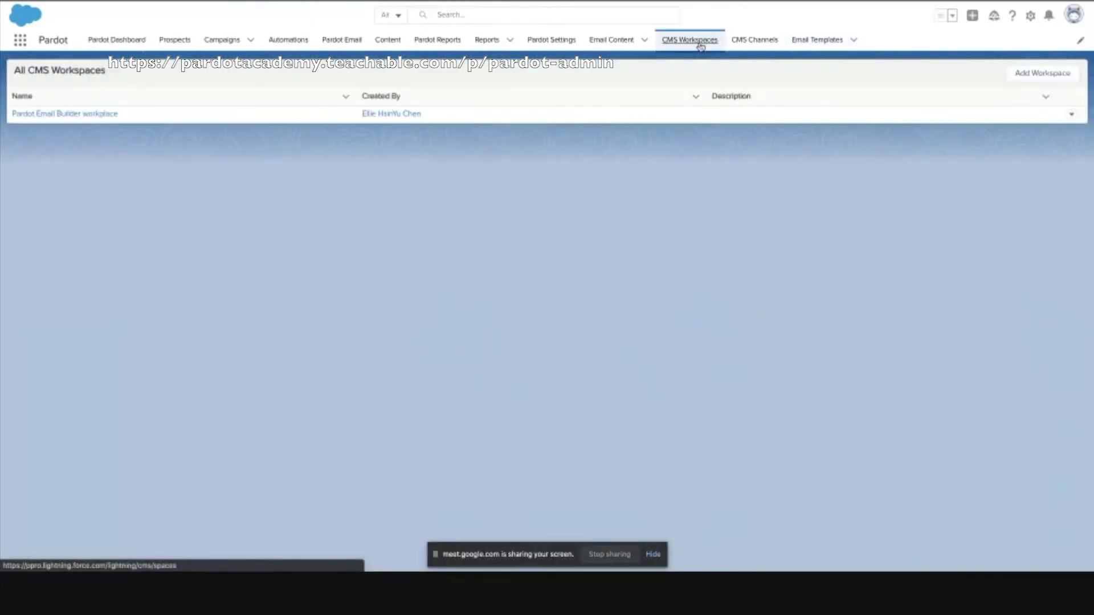
{"action": "left_click", "coordinate": [47, 114]}
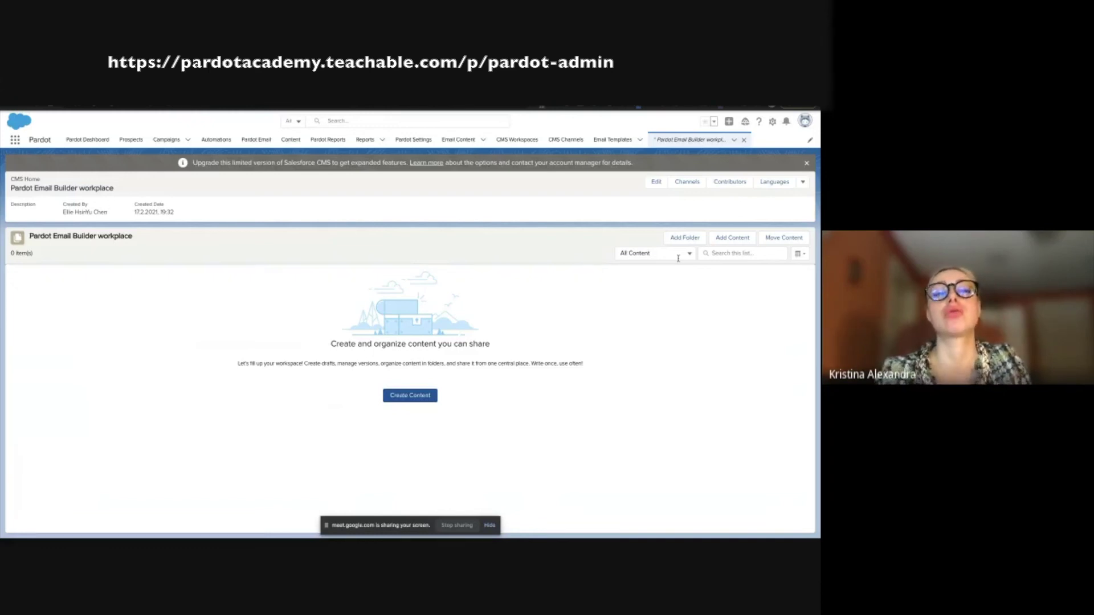
Step: Start a new Email Content record and name it "Pardot Training"
{"action": "left_click", "coordinate": [459, 143]}
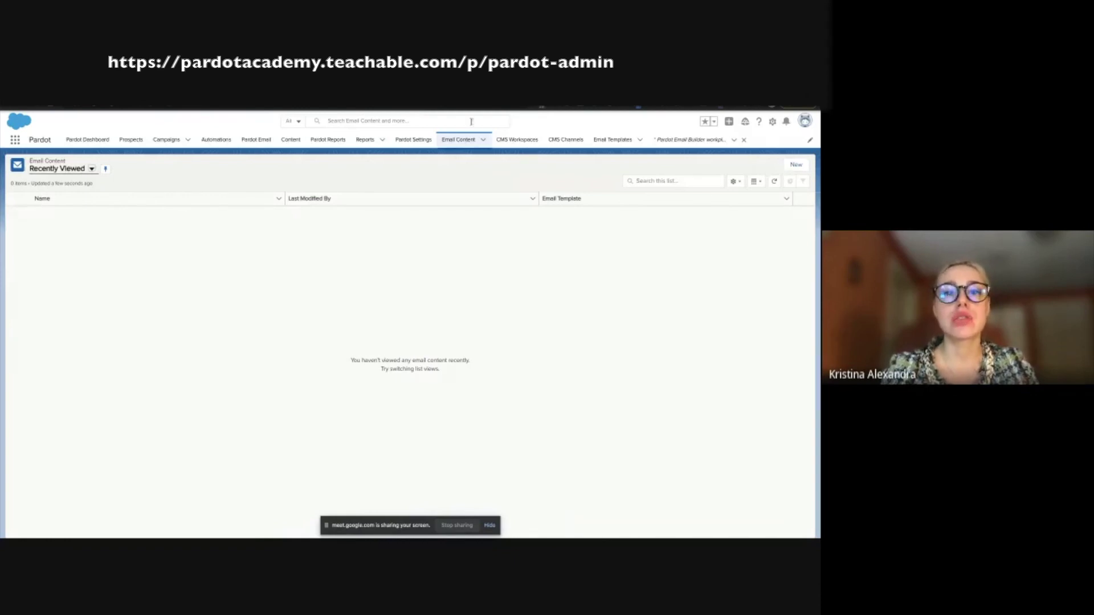
{"action": "left_click", "coordinate": [794, 166]}
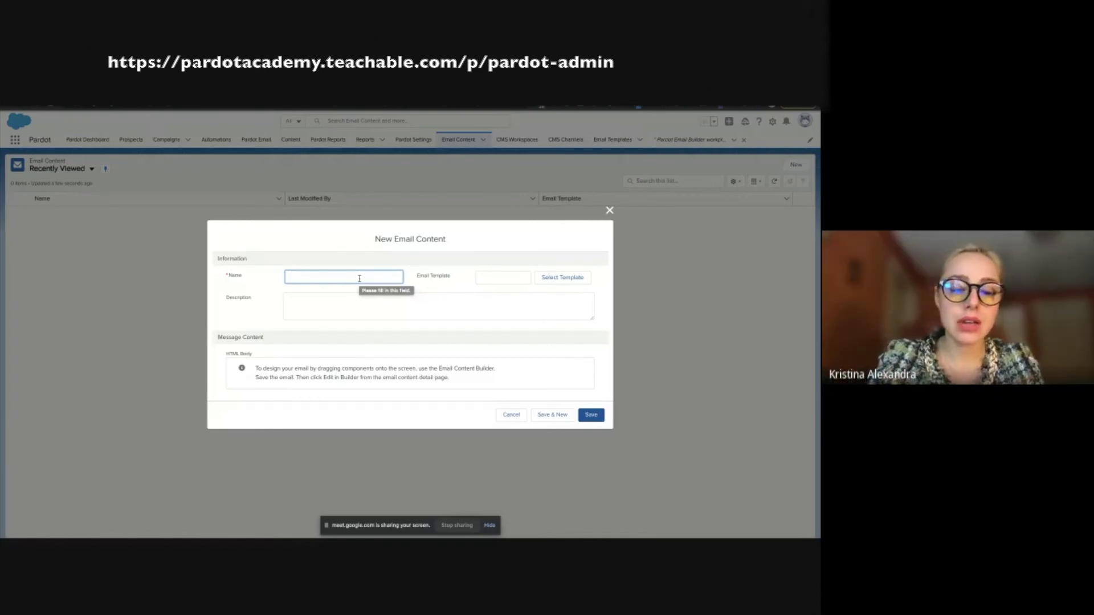
{"action": "type", "text": "a"}
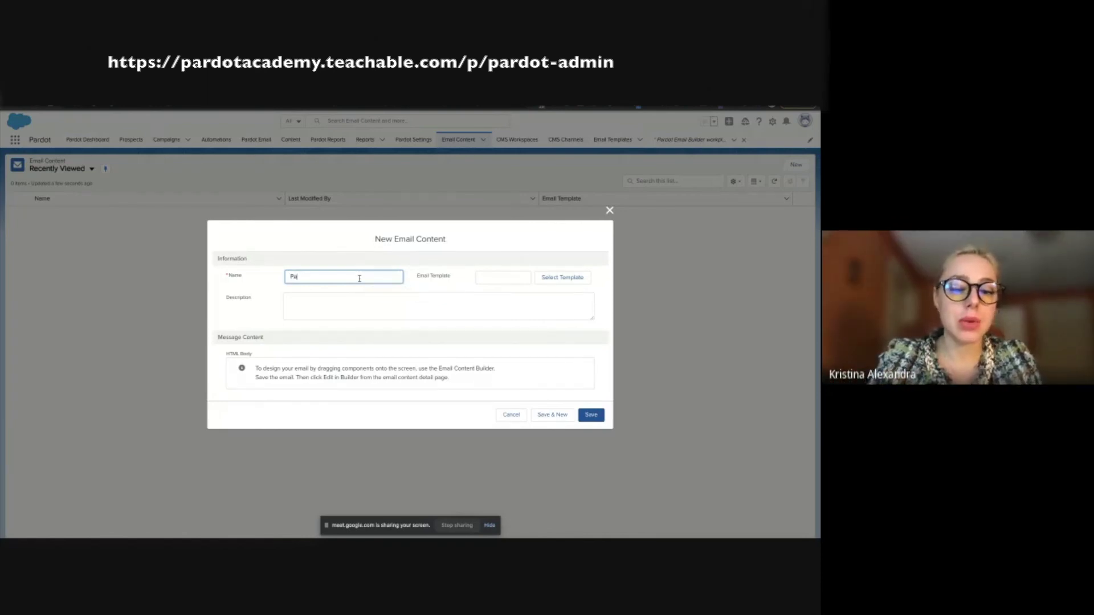
{"action": "type", "text": "Srrdot"}
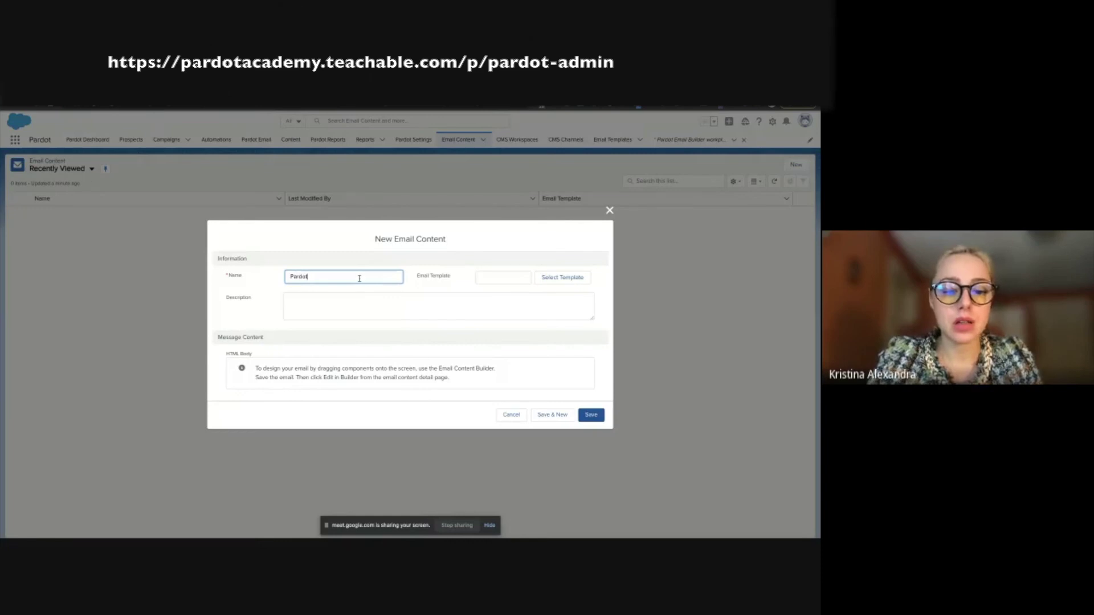
{"action": "type", "text": " Training"}
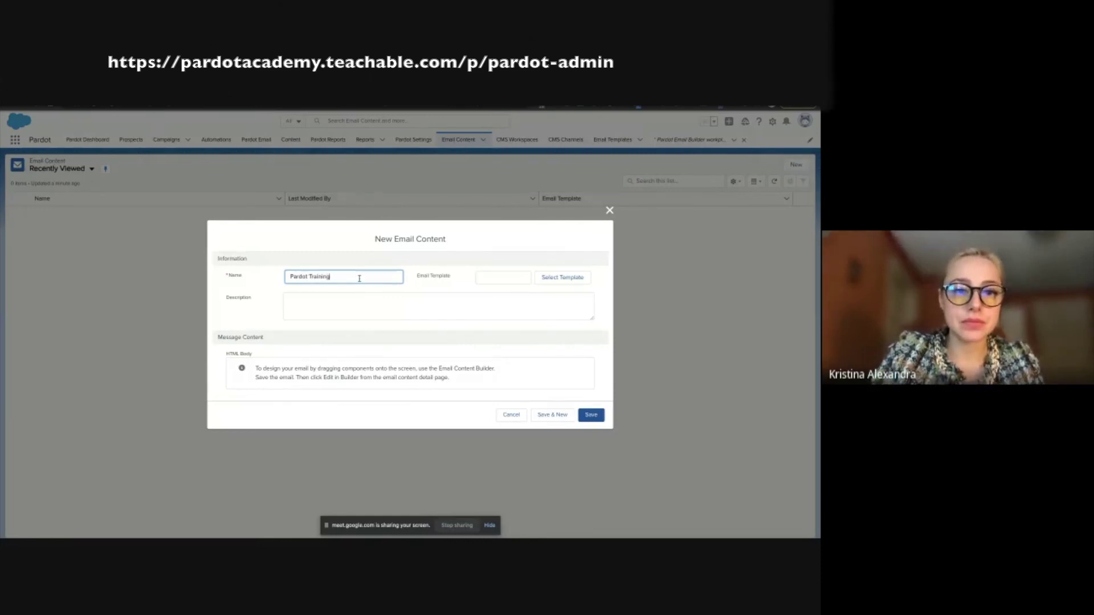
{"action": "left_click", "coordinate": [371, 302]}
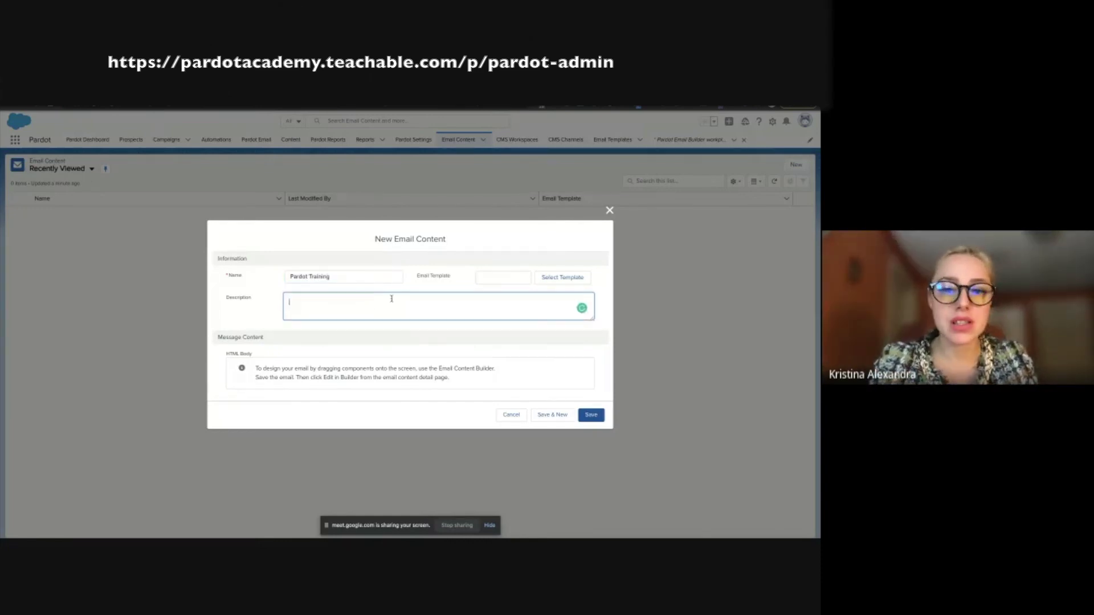
Step: Search the email templates for "pardot", and save the new email content without selecting a template
{"action": "left_click", "coordinate": [543, 279]}
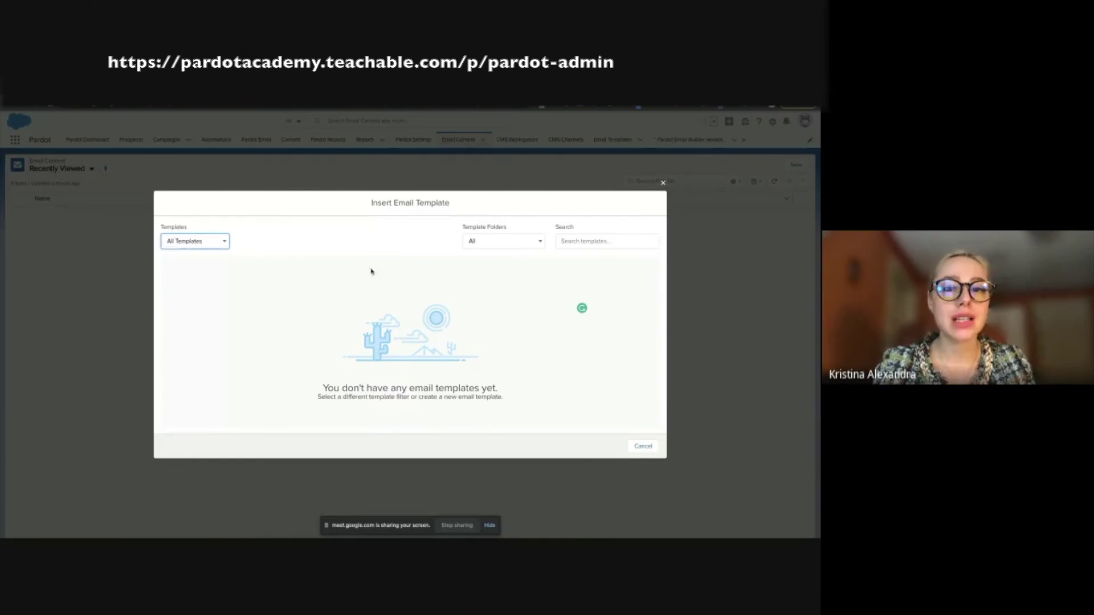
{"action": "left_click", "coordinate": [611, 245]}
{"action": "type", "text": "pardot"}
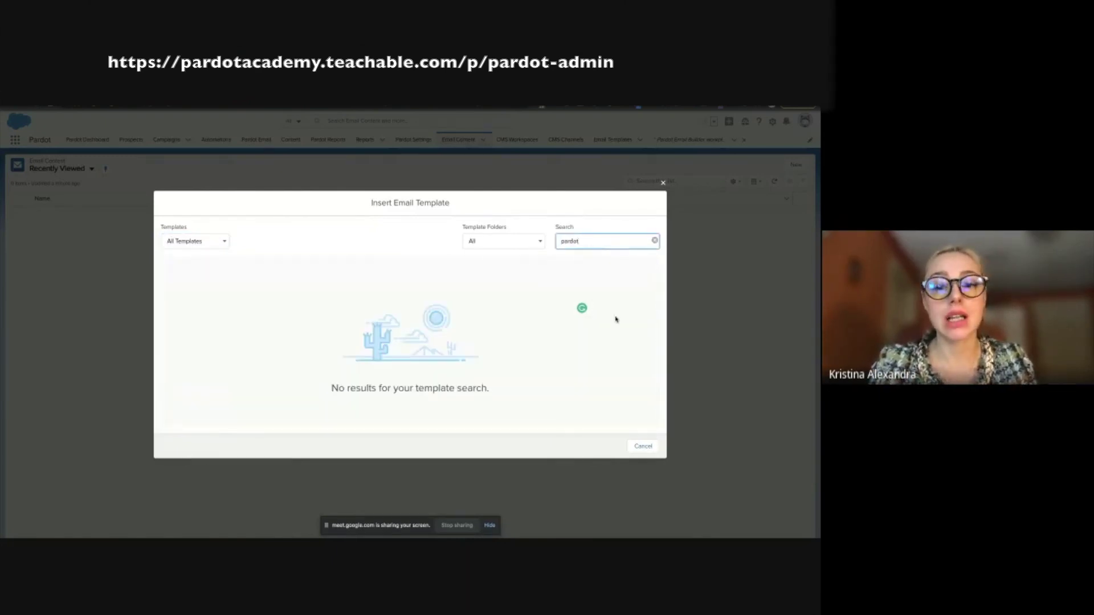
{"action": "left_click", "coordinate": [641, 447]}
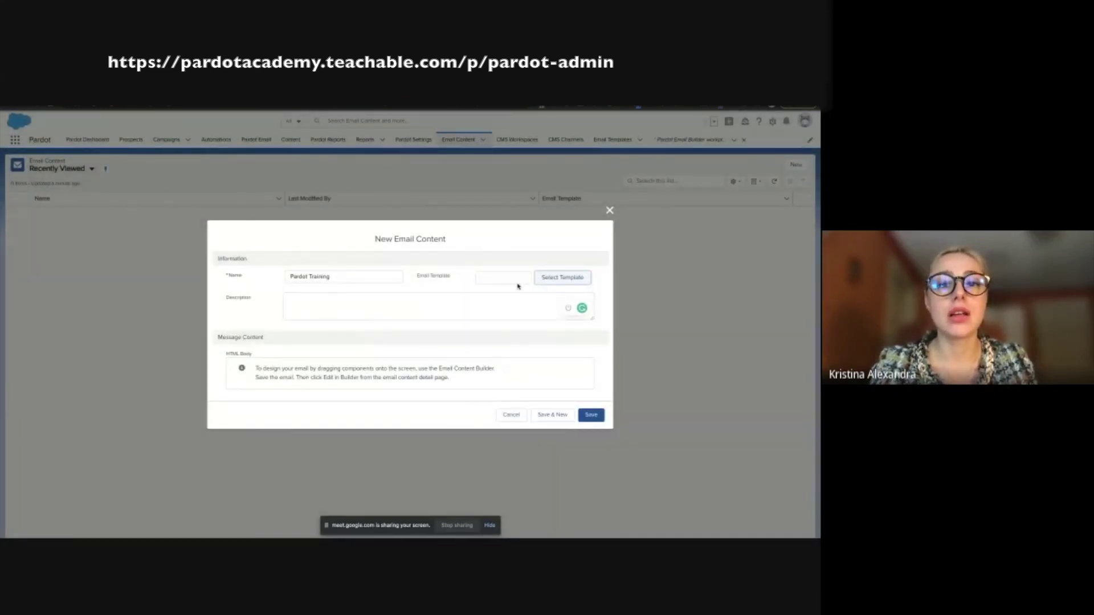
{"action": "left_click", "coordinate": [592, 418]}
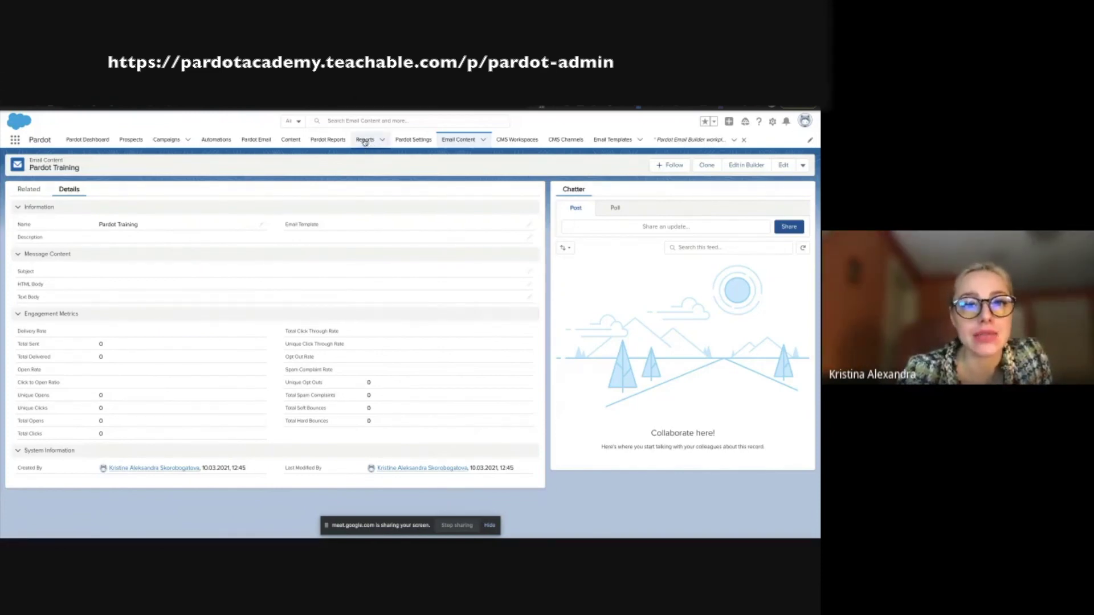
Step: Open Pardot Reports in a new browser tab and display the List Emails statistics under Marketing Assets
{"action": "right_click", "coordinate": [335, 142]}
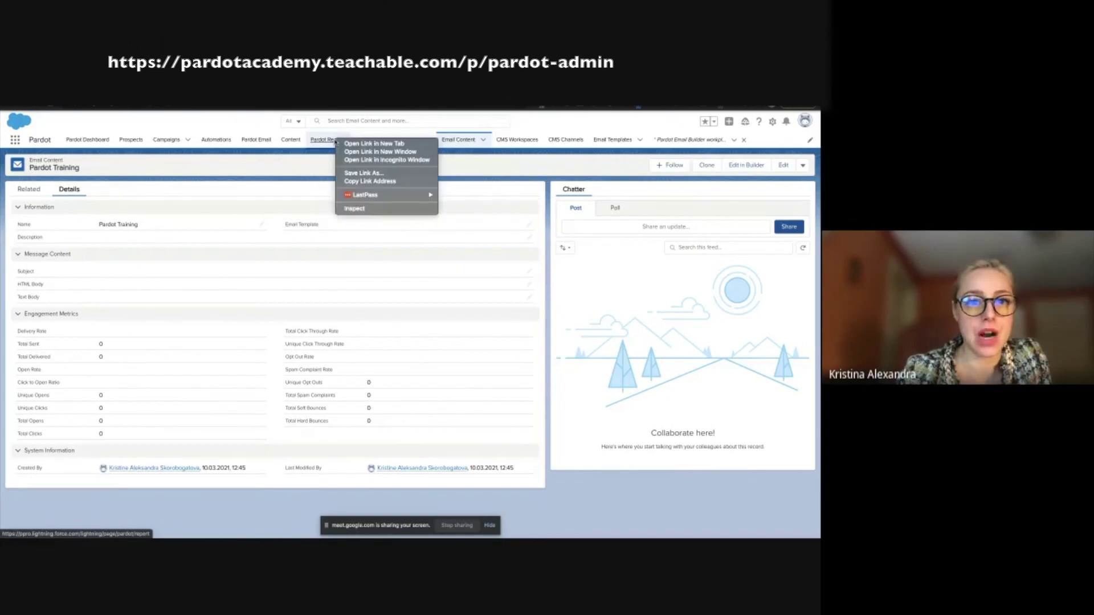
{"action": "left_click", "coordinate": [347, 144]}
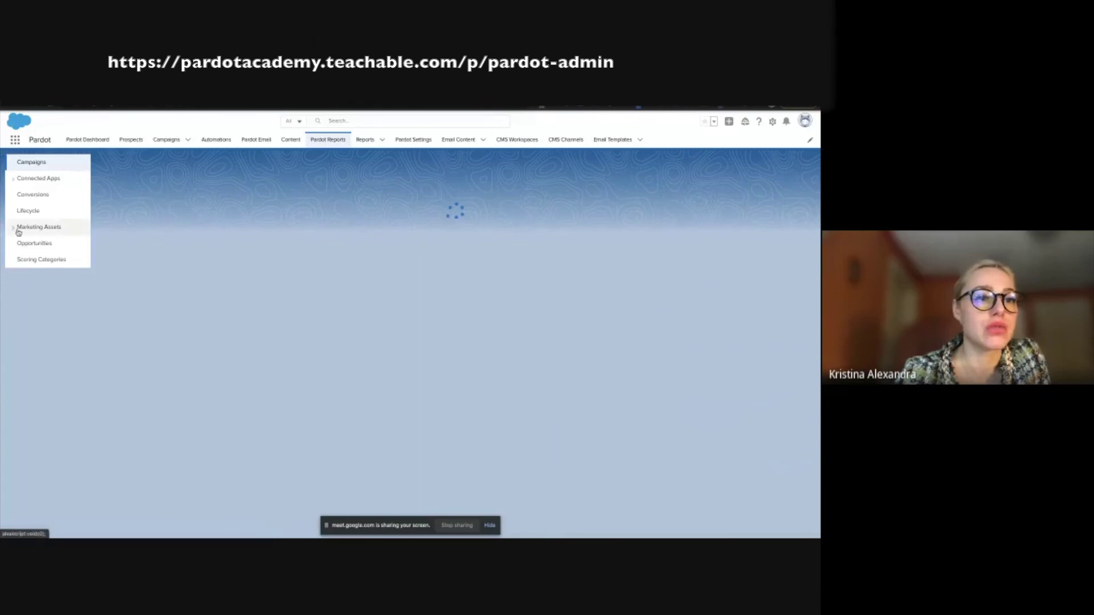
{"action": "left_click", "coordinate": [18, 231]}
{"action": "left_click", "coordinate": [25, 257]}
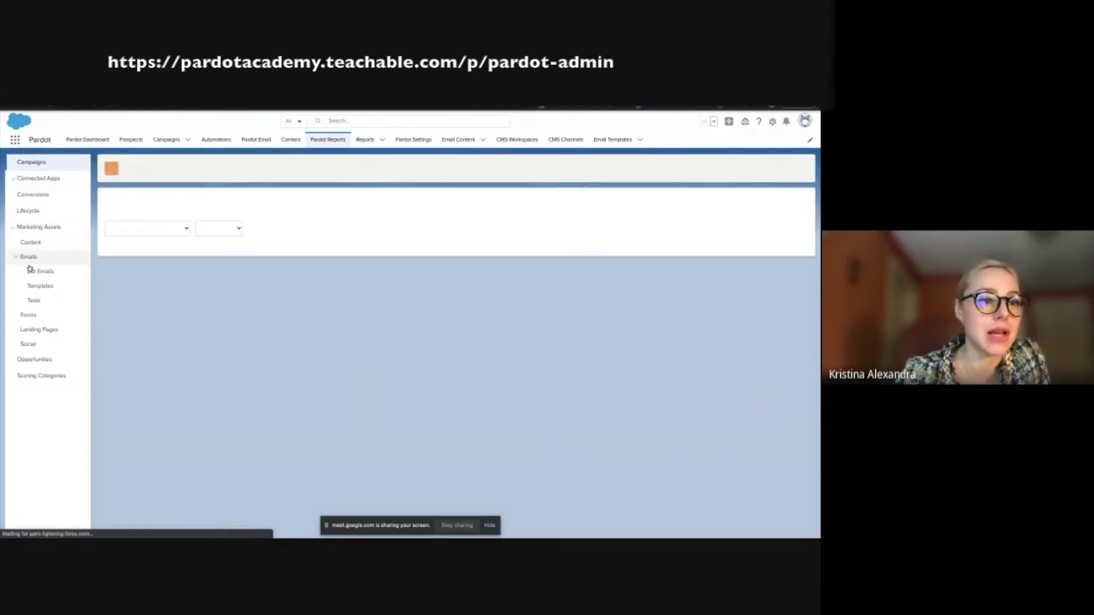
{"action": "left_click", "coordinate": [36, 274]}
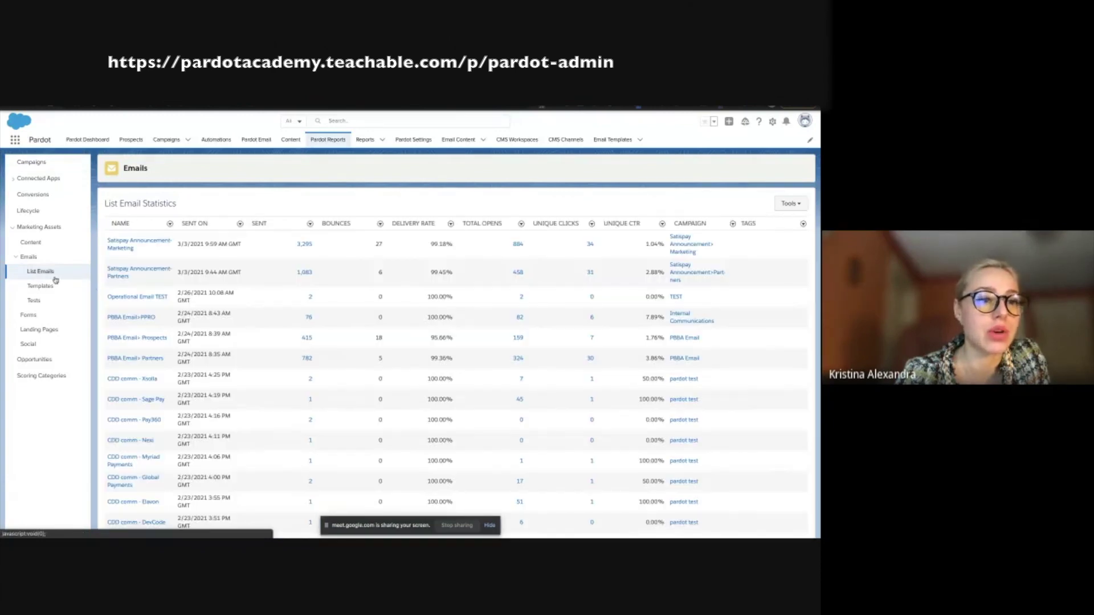
Step: Open the Satispay Announcement Marketing email's report and examine its delivery, open, click and opt-out statistics
{"action": "left_click", "coordinate": [120, 250]}
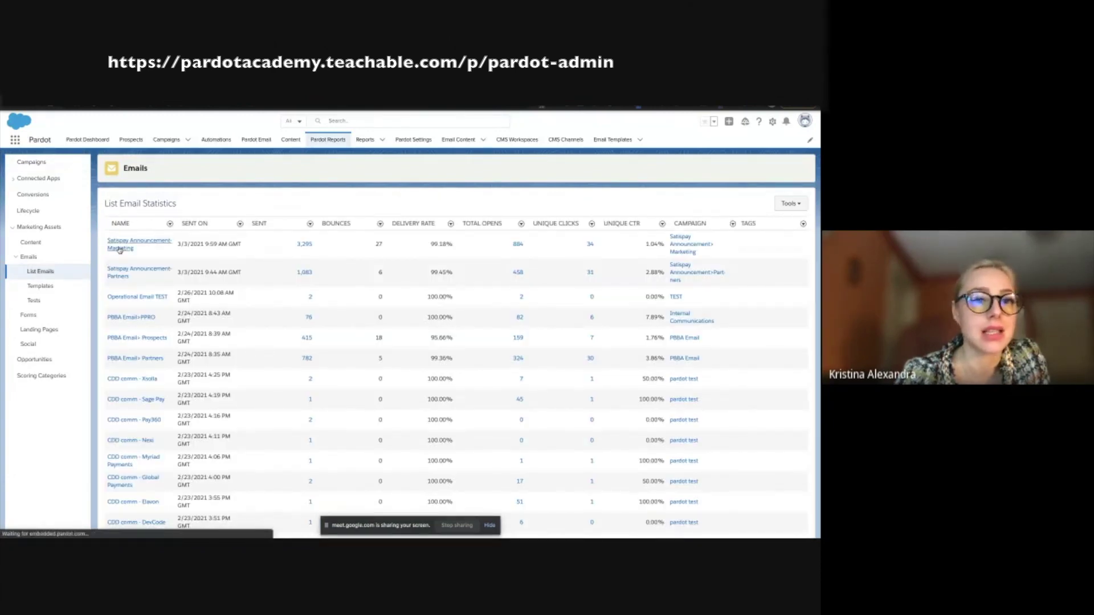
{"action": "scroll", "coordinate": [122, 488], "scroll_direction": "down", "scroll_amount": 1}
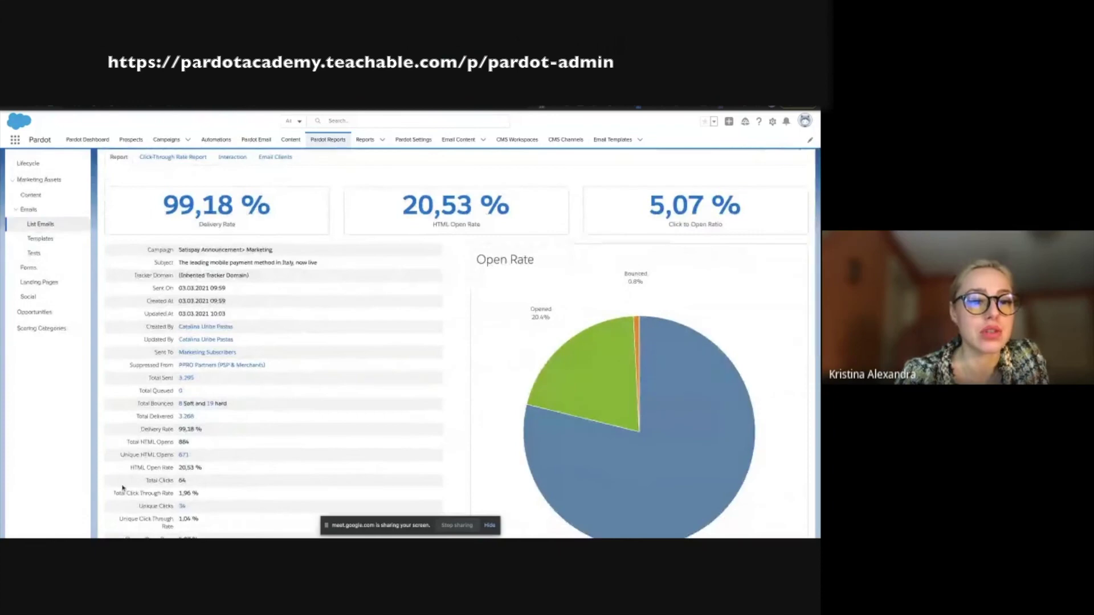
{"action": "scroll", "coordinate": [122, 489], "scroll_direction": "down", "scroll_amount": 2}
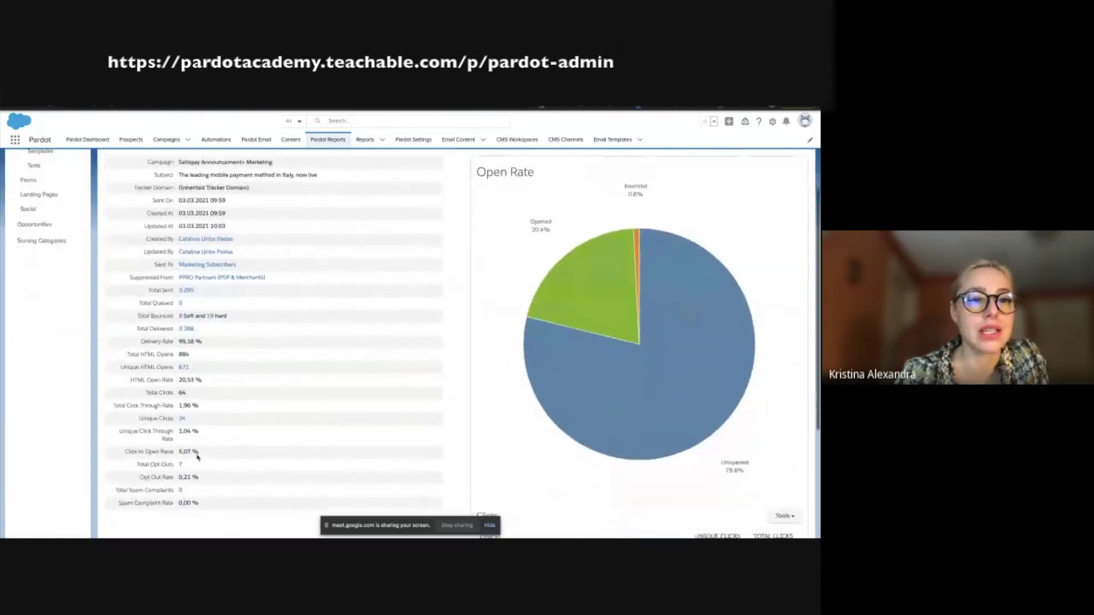
{"action": "scroll", "coordinate": [197, 457], "scroll_direction": "down", "scroll_amount": 1}
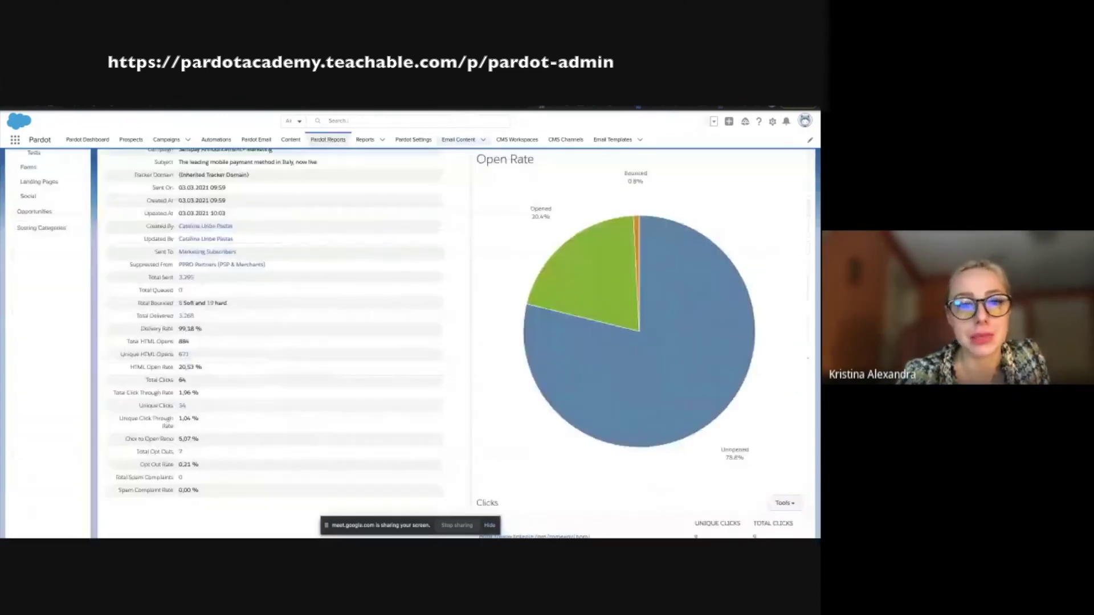
{"action": "scroll", "coordinate": [268, 330], "scroll_direction": "up", "scroll_amount": 1}
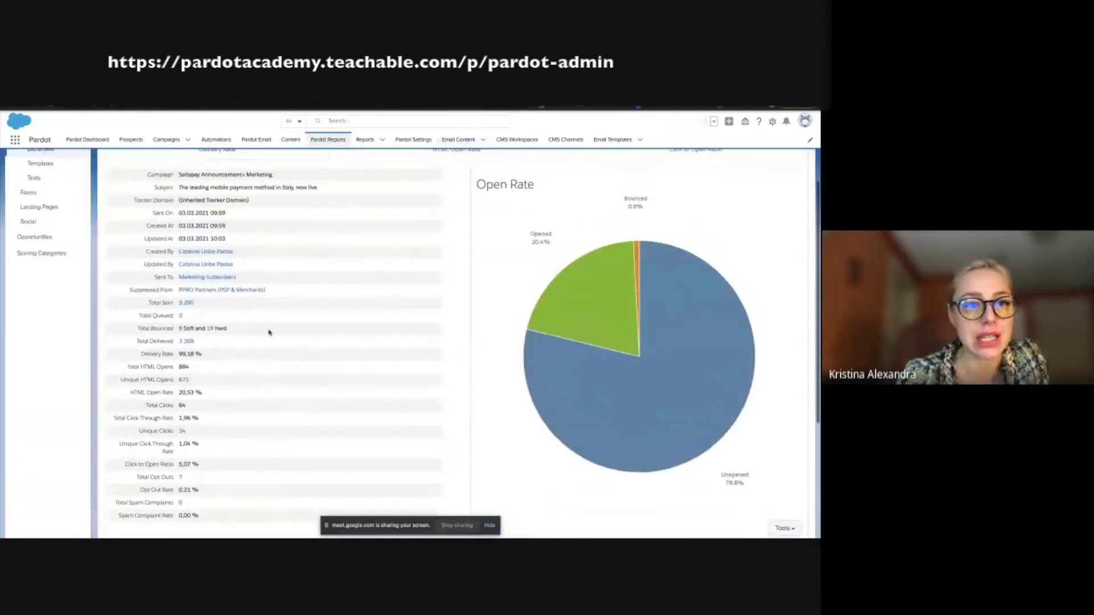
{"action": "scroll", "coordinate": [269, 332], "scroll_direction": "up", "scroll_amount": 1}
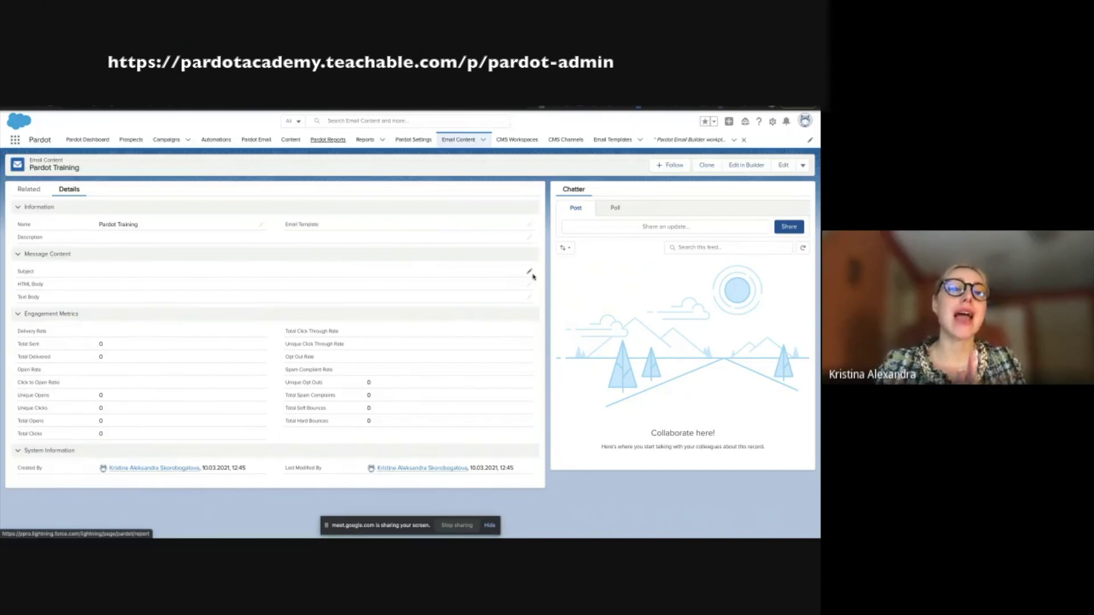
Step: View the Pardot Training email content in the Email Content Builder, and return to its record page
{"action": "left_click", "coordinate": [744, 168]}
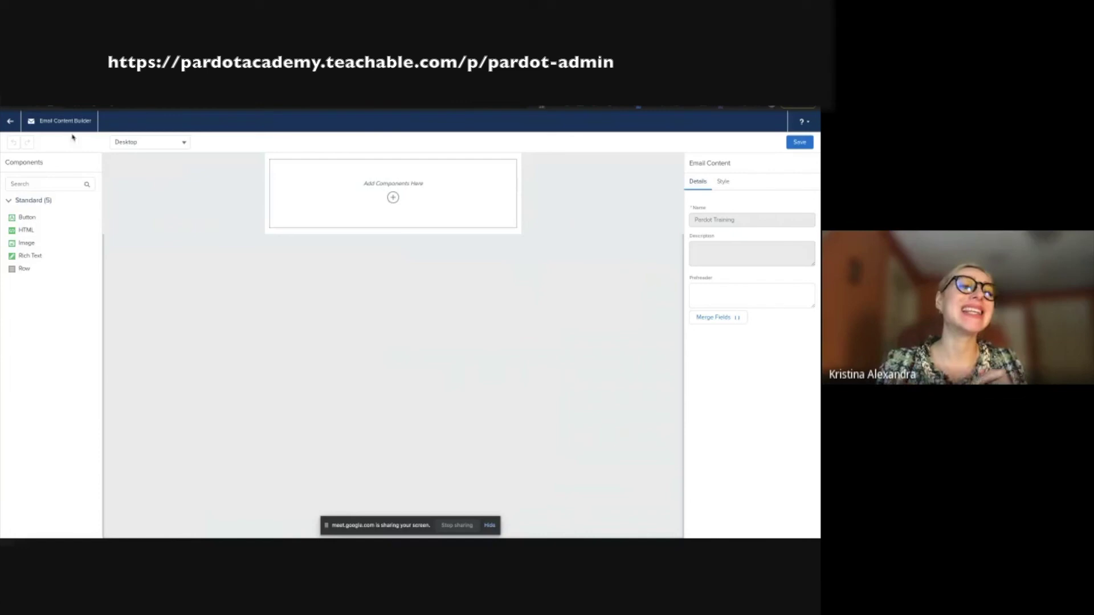
{"action": "left_click", "coordinate": [11, 121]}
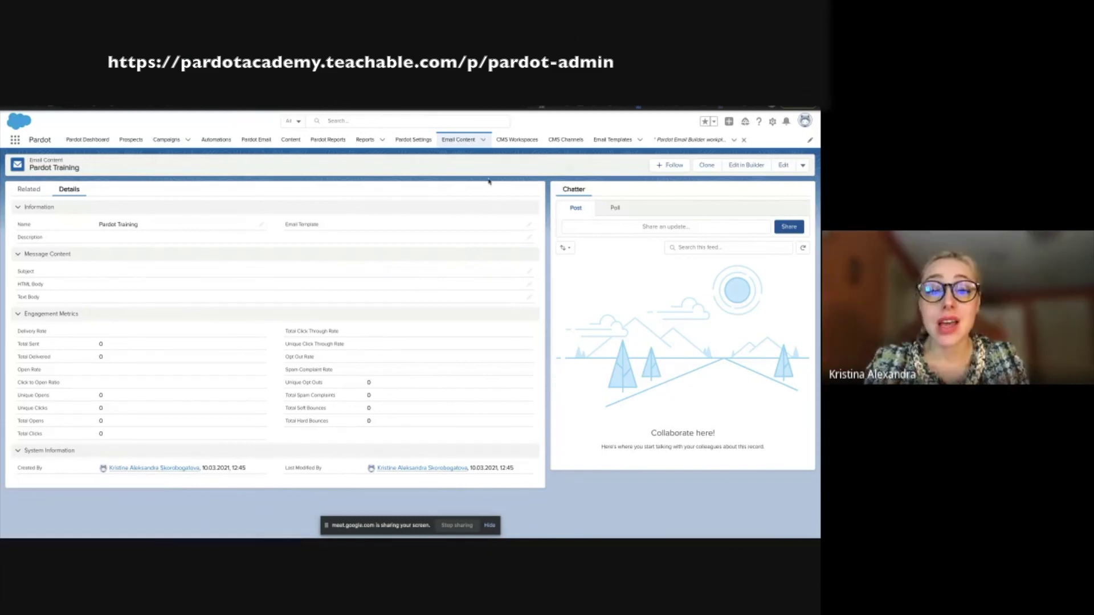
Step: Share the Chatter post "Hey, this email is doing great, what do you think?" on the Pardot Training email content record
{"action": "left_click", "coordinate": [578, 230]}
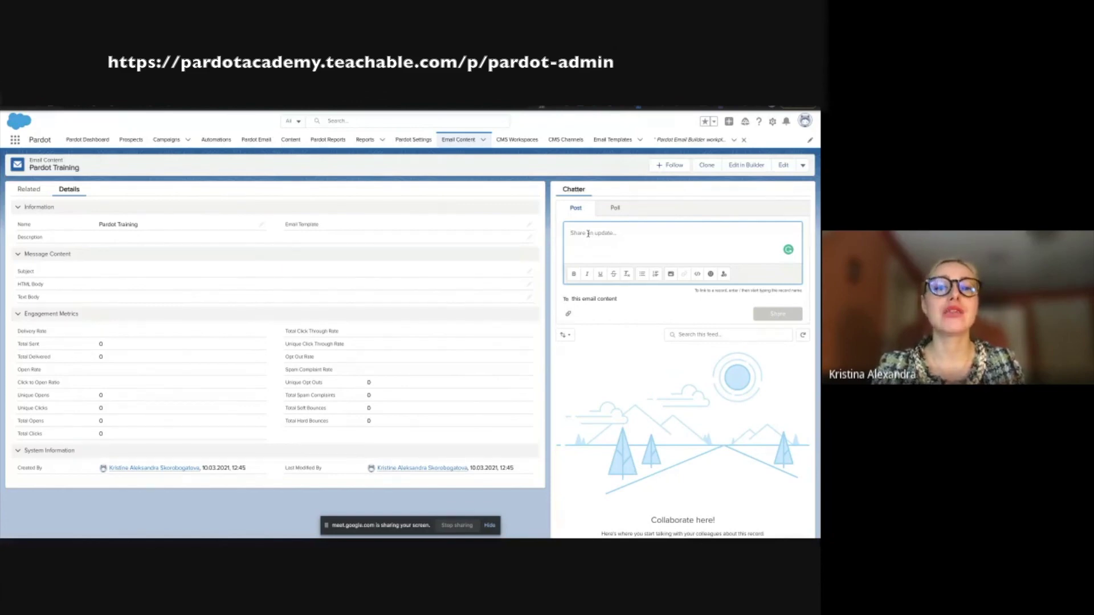
{"action": "type", "text": "Hey"}
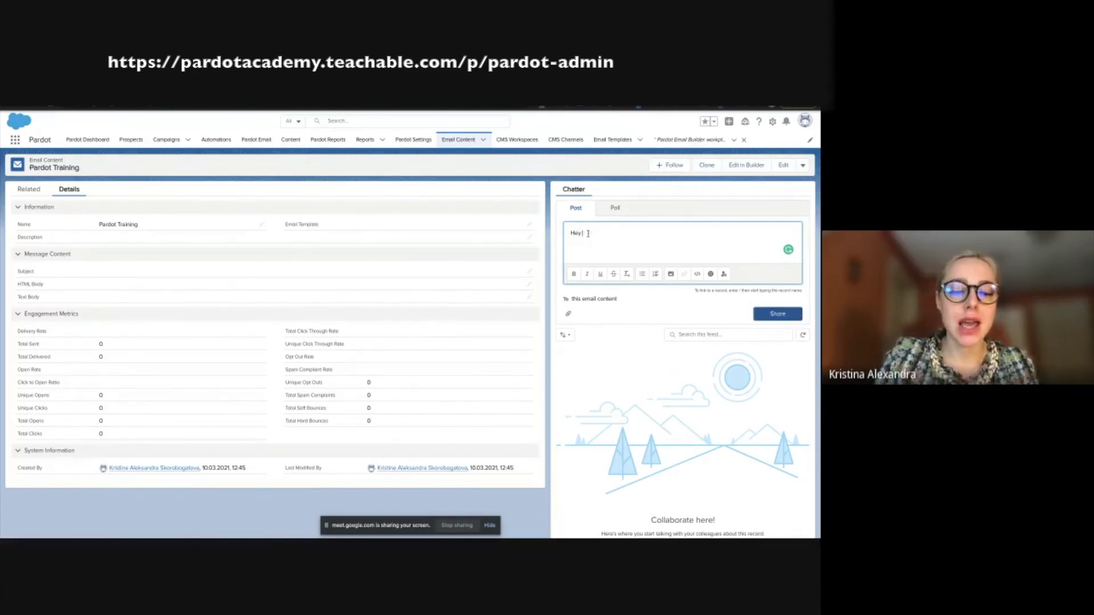
{"action": "type", "text": ", this"}
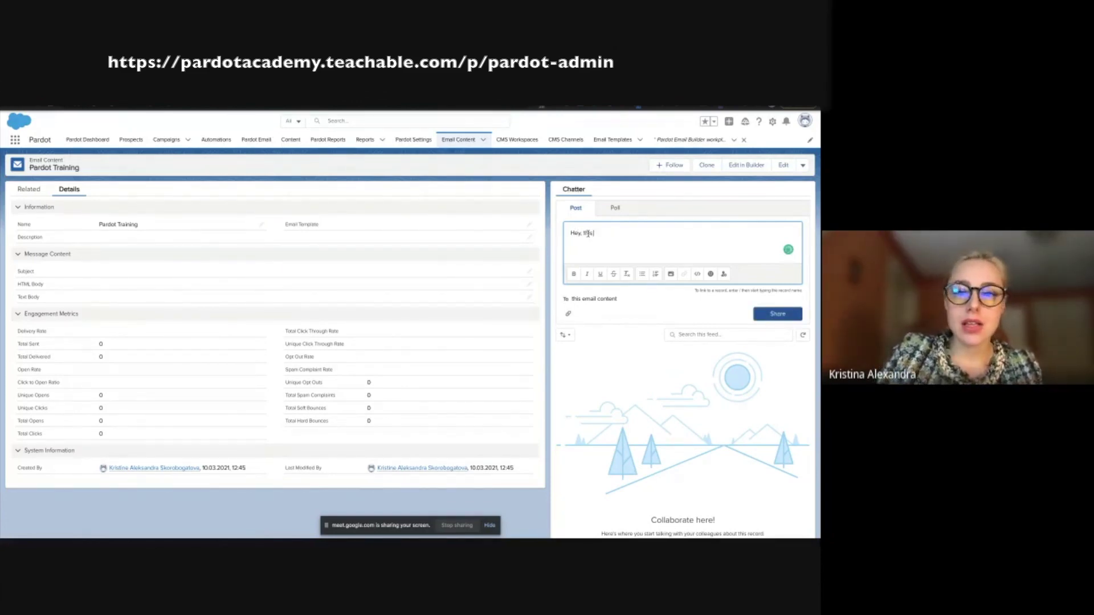
{"action": "type", "text": " email is"}
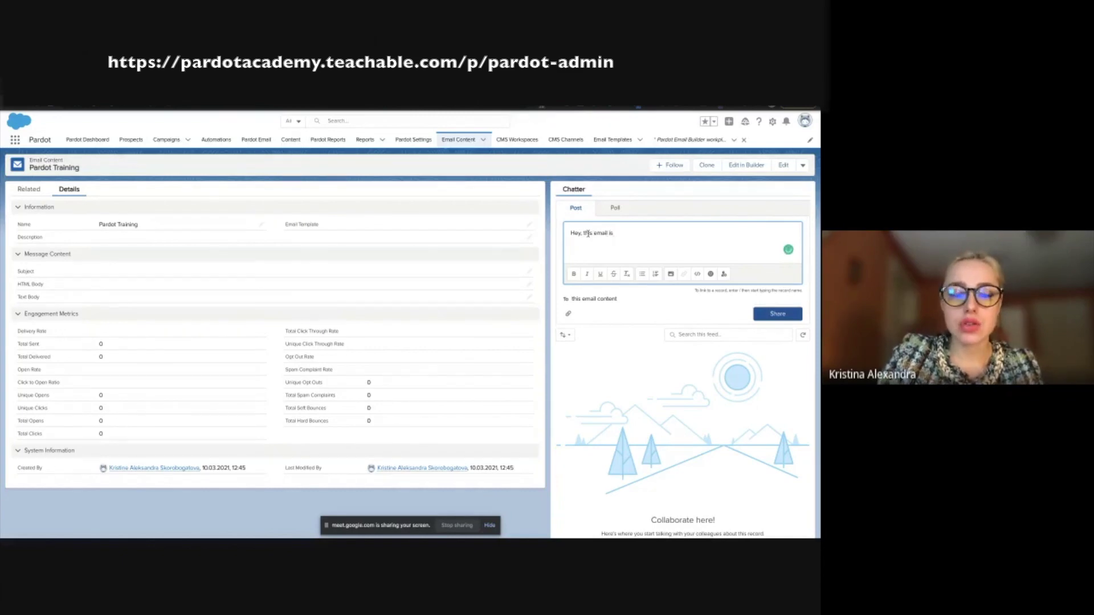
{"action": "type", "text": " doing great, what do you"}
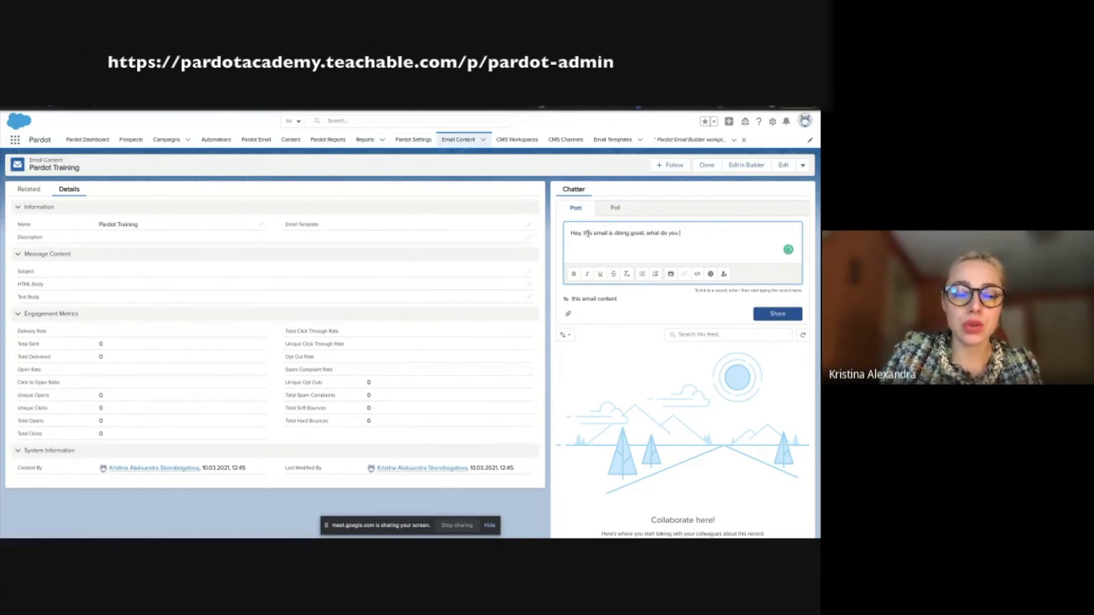
{"action": "type", "text": " think?"}
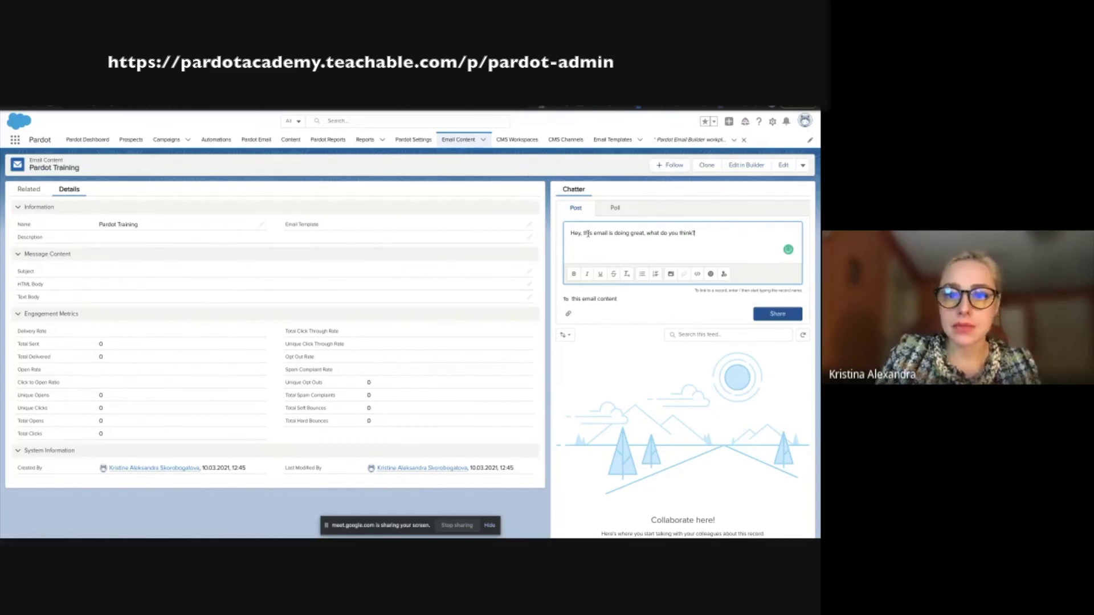
{"action": "left_click", "coordinate": [724, 274]}
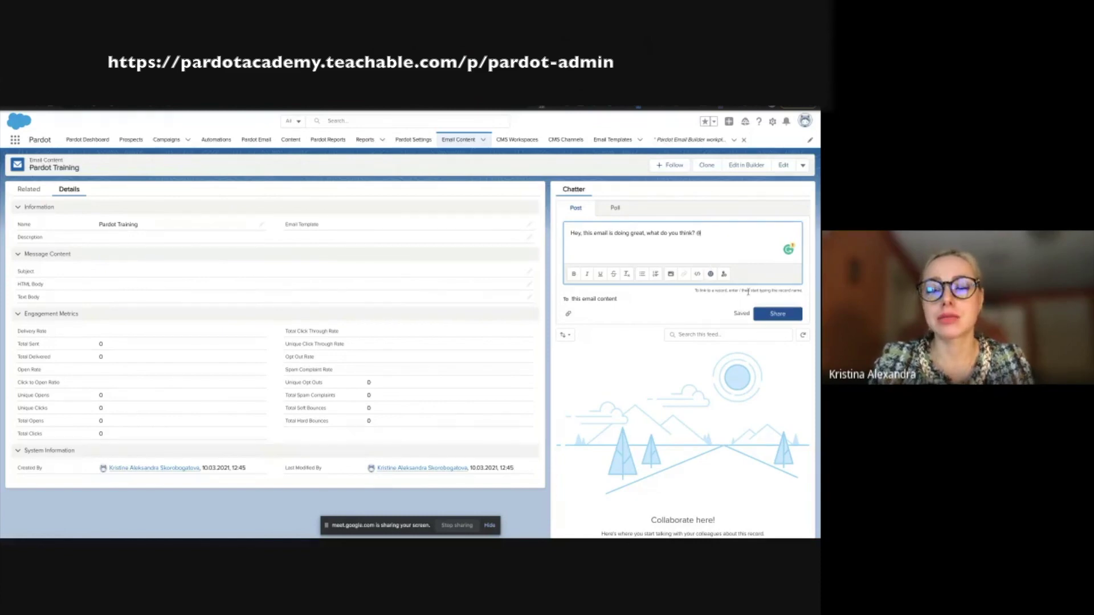
{"action": "key", "text": "BackSpace"}
{"action": "key", "text": "BackSpace"}
{"action": "left_click", "coordinate": [770, 315]}
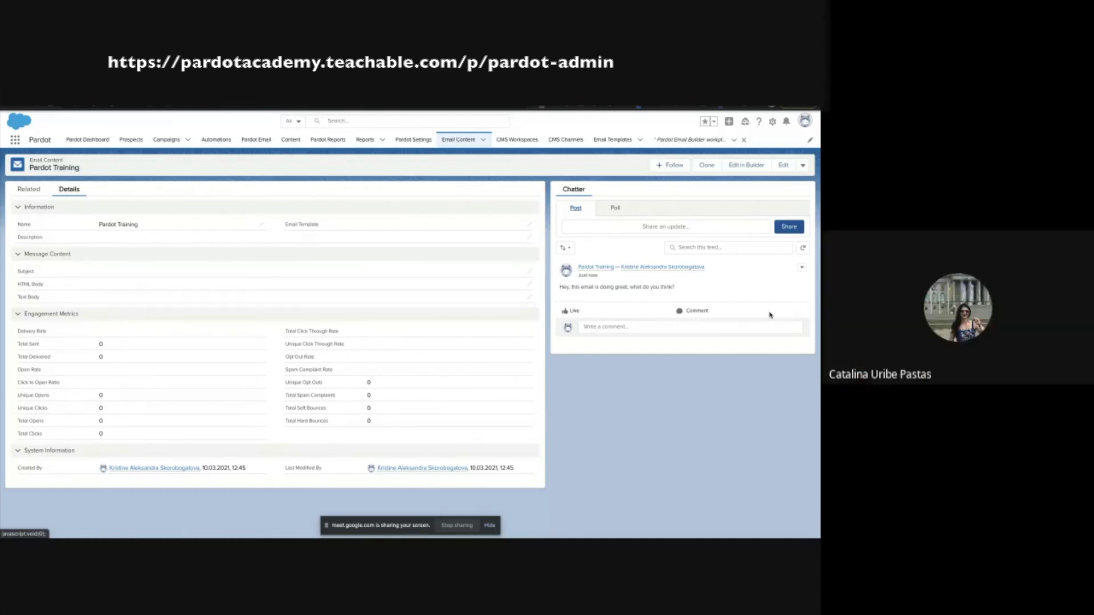
Step: Add the comment "My feedback" to the new Chatter post about the email
{"action": "left_click", "coordinate": [715, 327]}
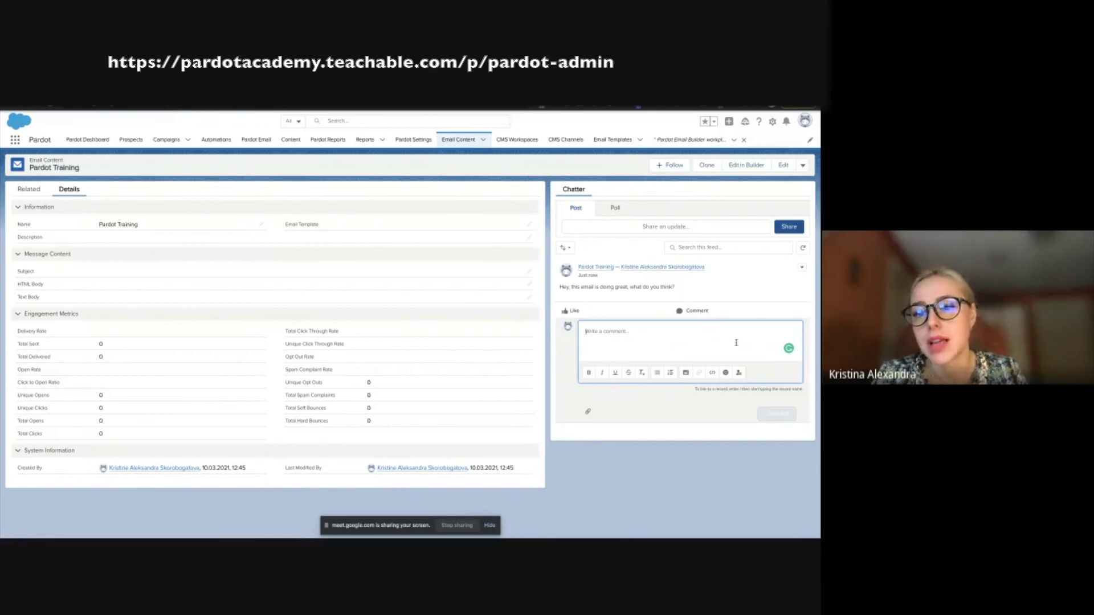
{"action": "left_click", "coordinate": [780, 276]}
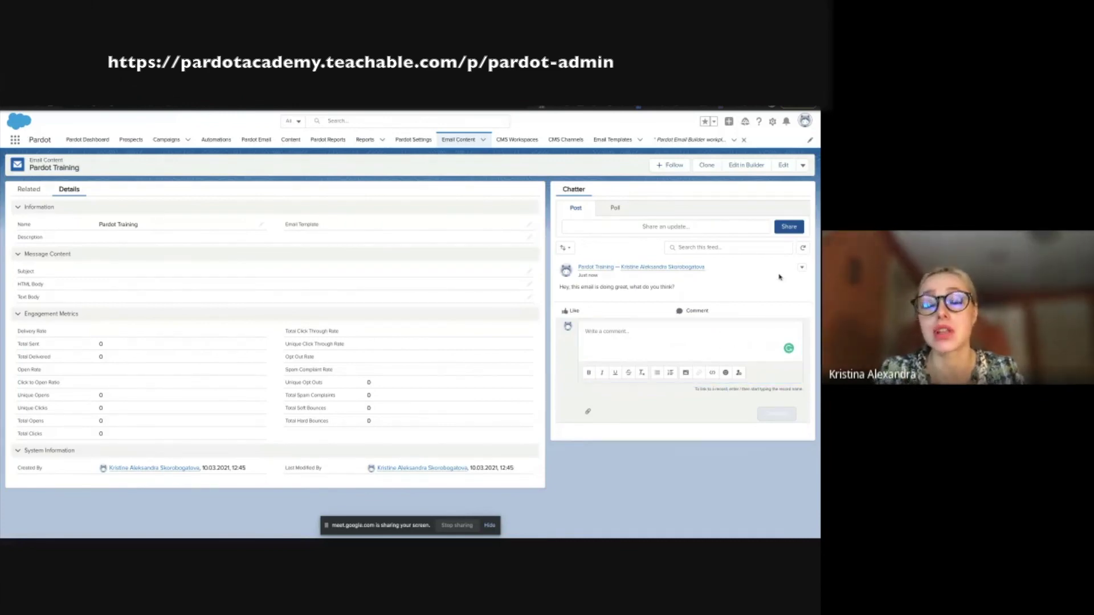
{"action": "left_click", "coordinate": [691, 339]}
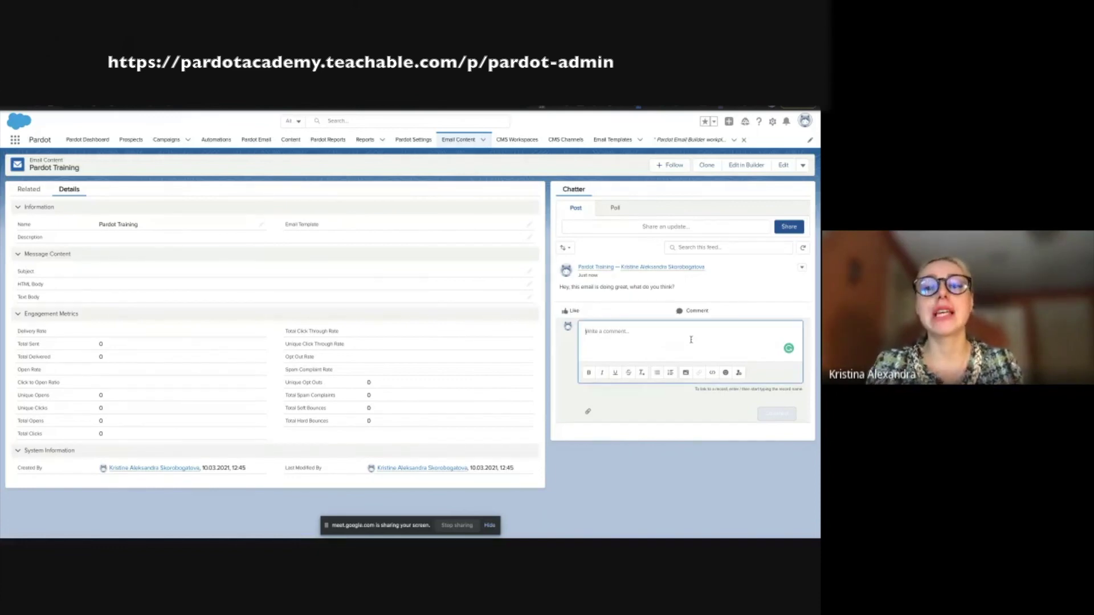
{"action": "type", "text": "My feedd"}
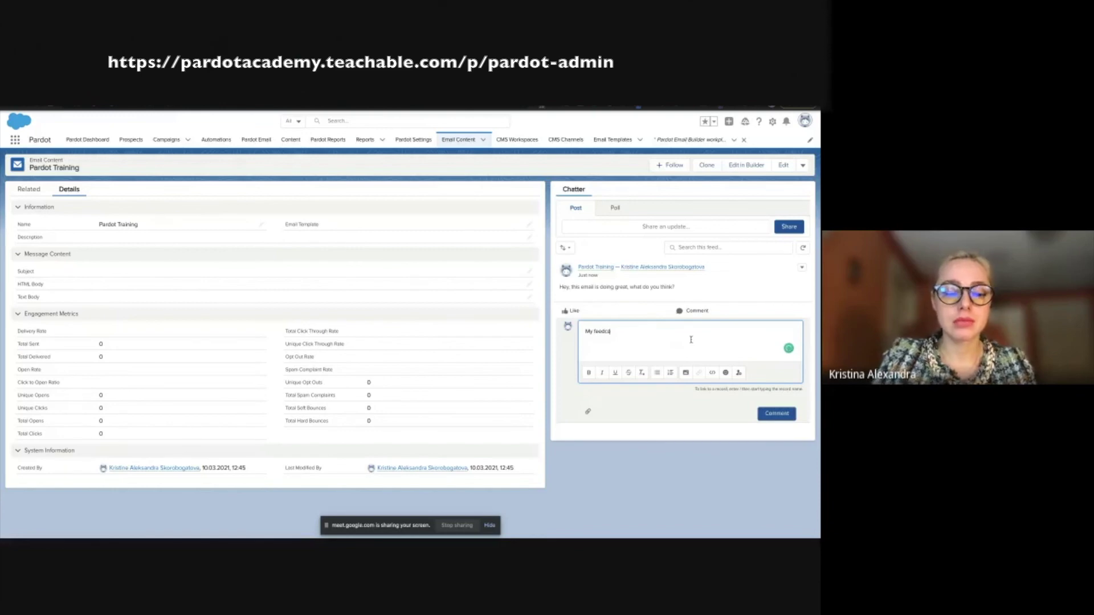
{"action": "type", "text": "b"}
{"action": "type", "text": "ack"}
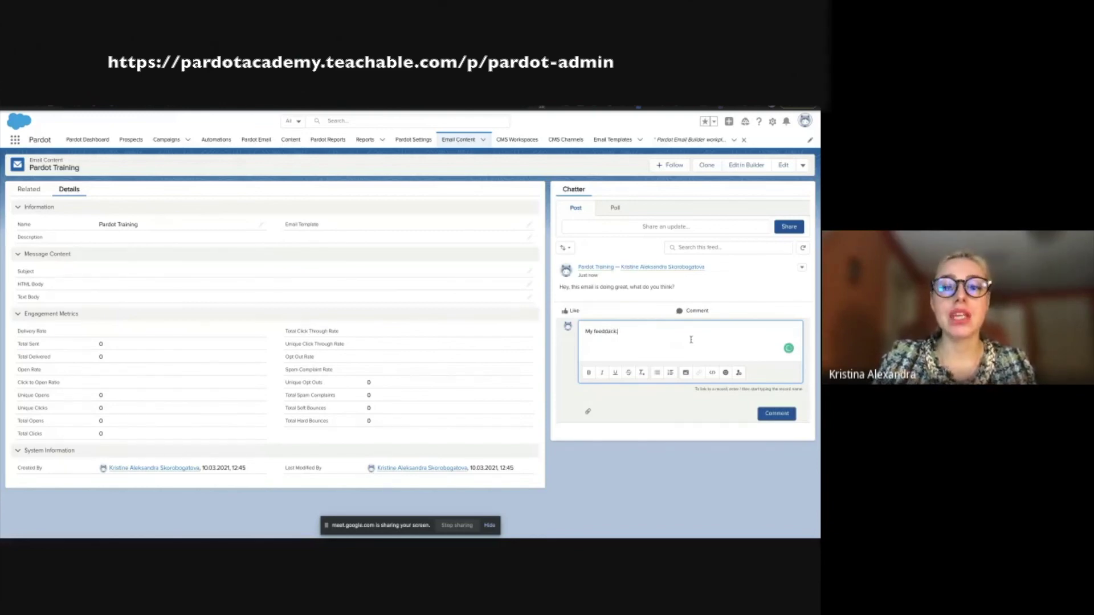
{"action": "left_click", "coordinate": [777, 414]}
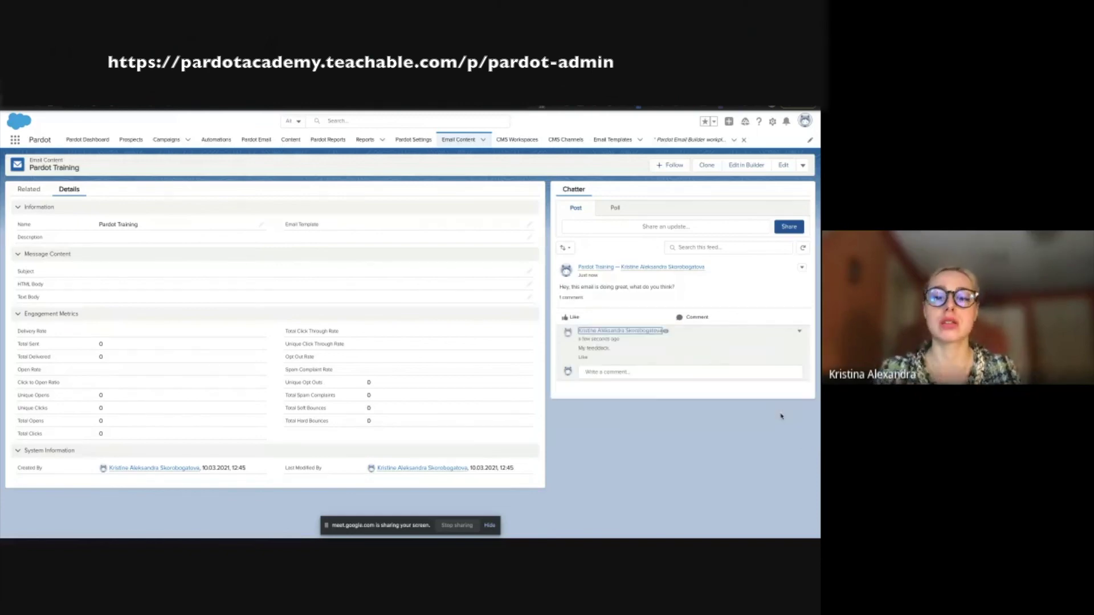
Step: Like the feedback comment and start another comment beneath it
{"action": "left_click", "coordinate": [585, 358]}
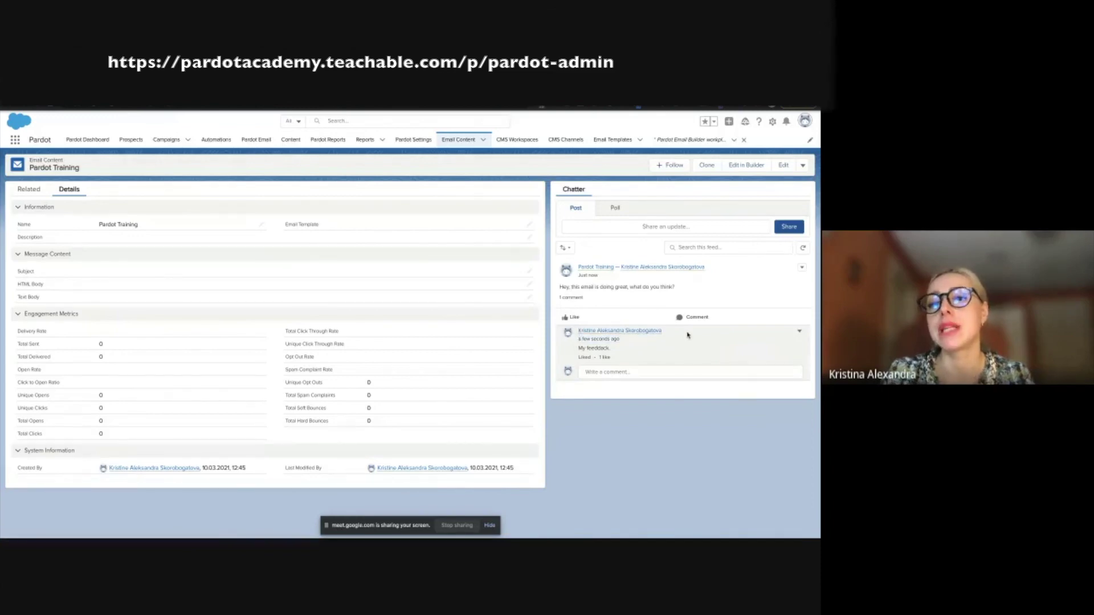
{"action": "left_click", "coordinate": [636, 372]}
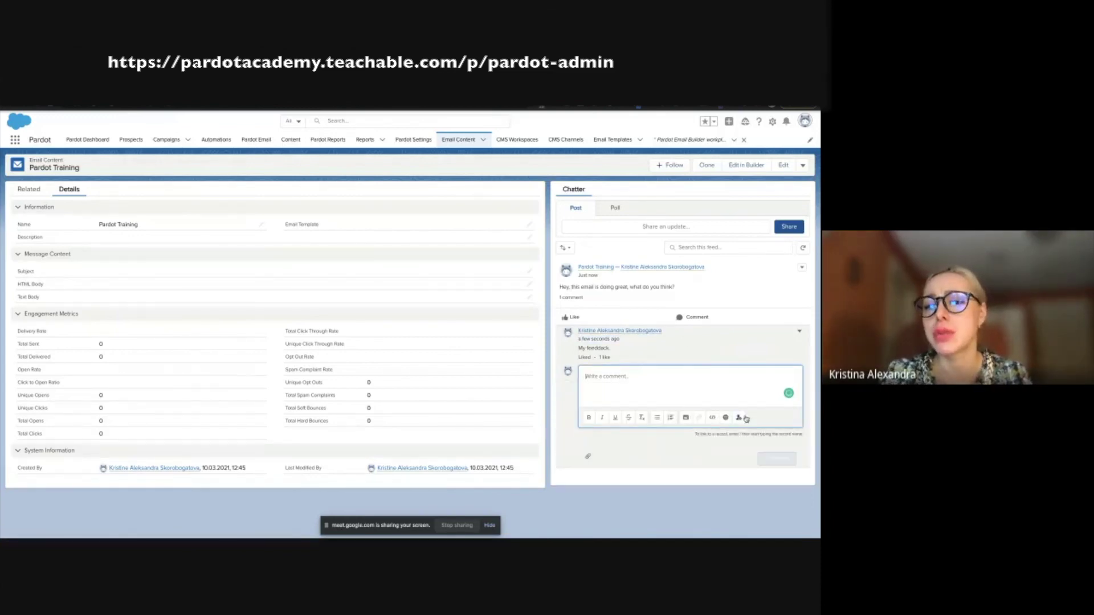